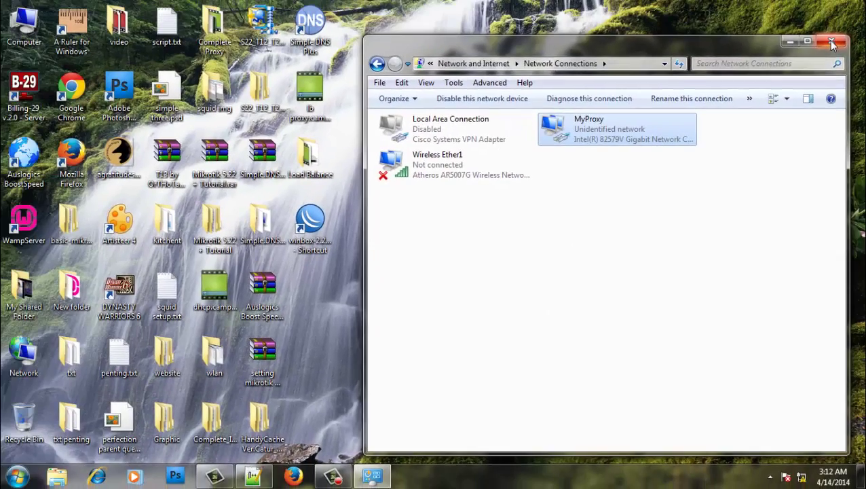
Close the network connections window and use WinBox to connect to the discovered router 00:0C:42:FF:BD:FC as admin.
left_click(812, 35)
double_click(311, 218)
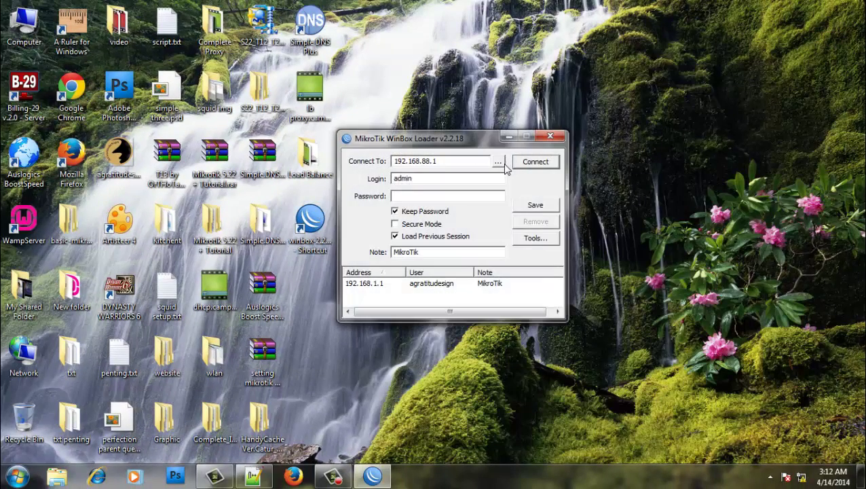
left_click(498, 161)
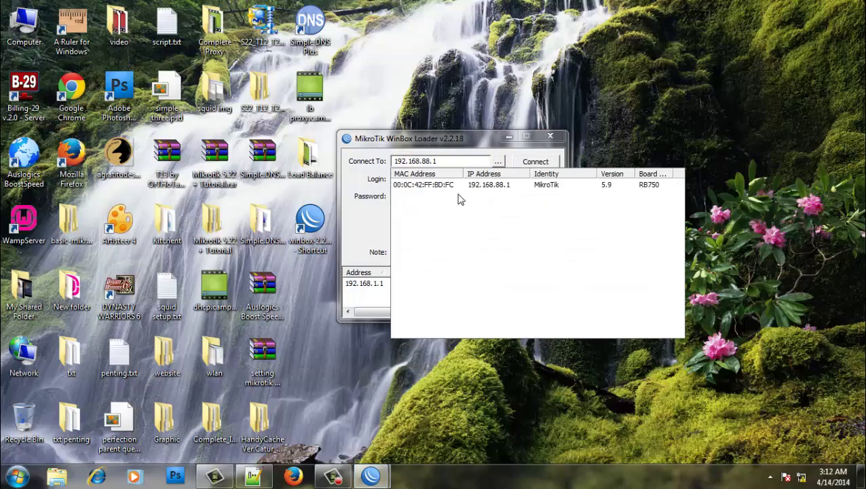
left_click(454, 183)
left_click(540, 167)
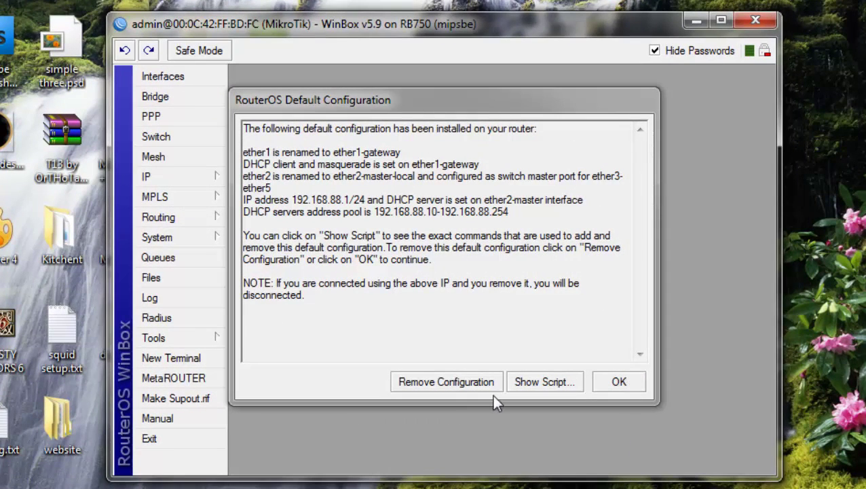
Remove the router's default configuration and reboot the router, dismissing the disconnection notice.
left_click(446, 382)
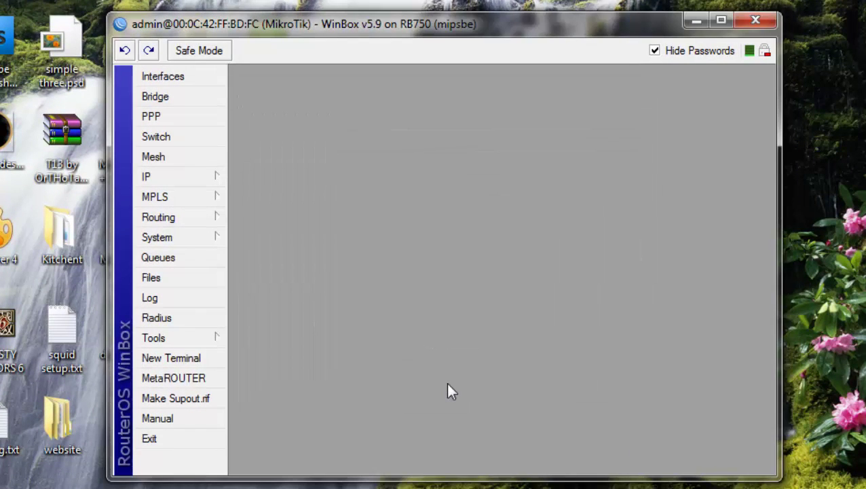
left_click(175, 239)
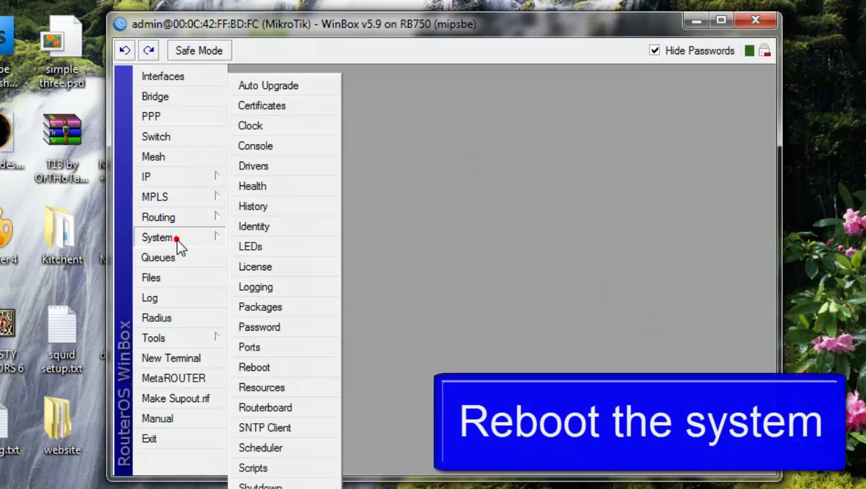
left_click(272, 371)
left_click(432, 272)
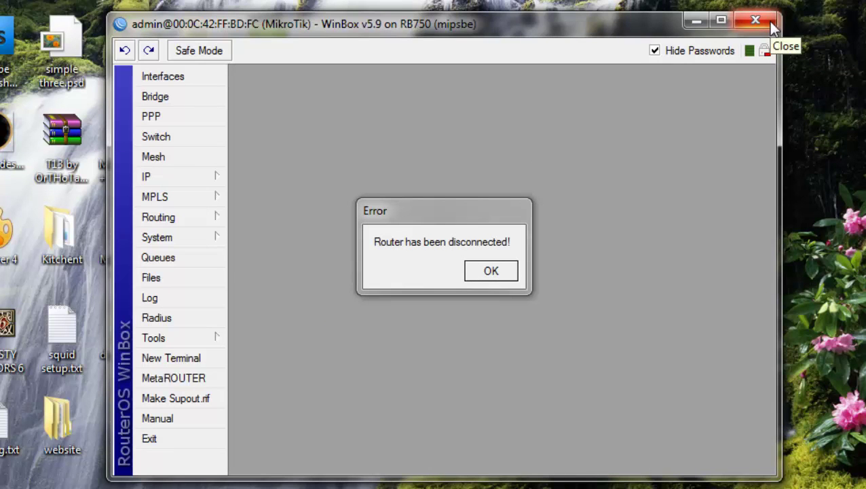
left_click(485, 271)
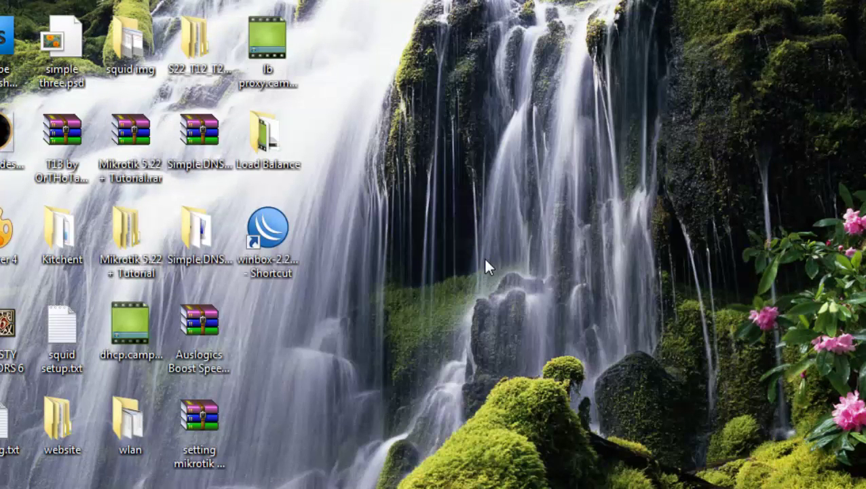
left_click(642, 99)
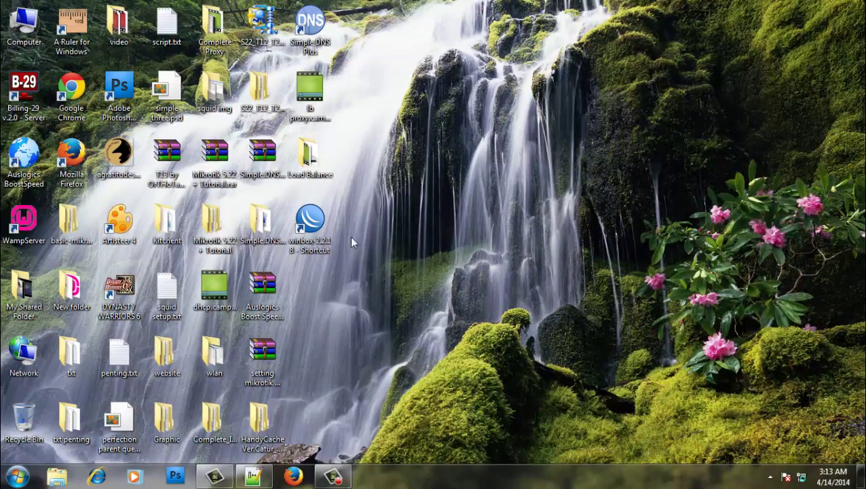
Reopen the WinBox loader and scan the network for the rebooted router.
double_click(321, 226)
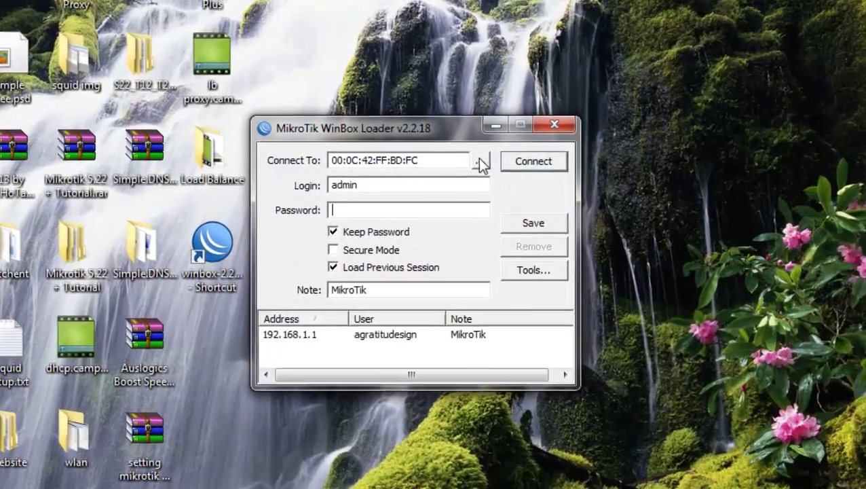
left_click(480, 161)
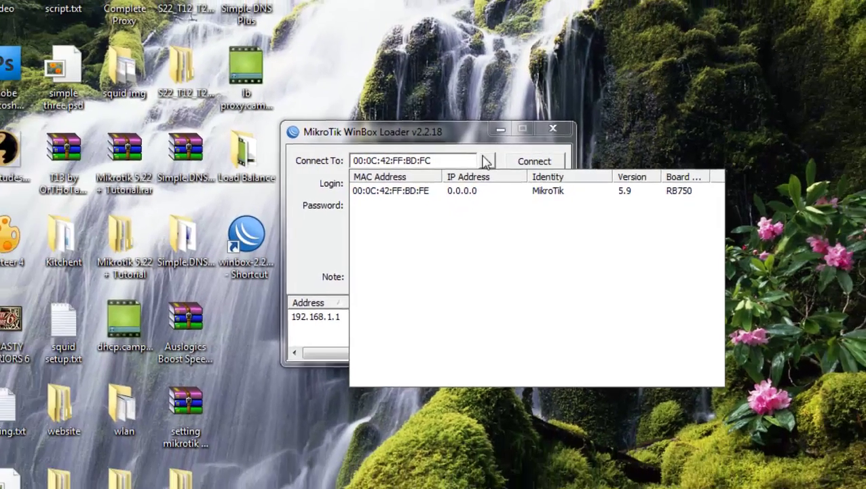
left_click(462, 141)
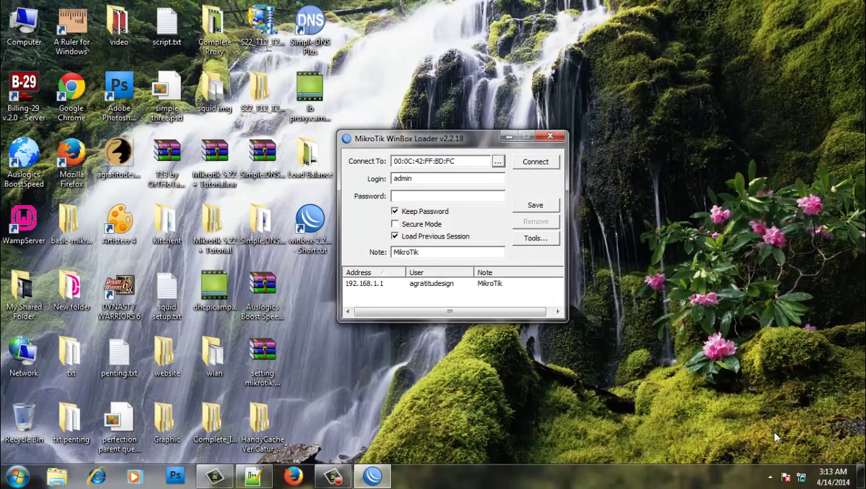
Set the MyProxy adapter's IPv4 properties to obtain both the IP address and the DNS server address automatically.
left_click(803, 478)
left_click(788, 441)
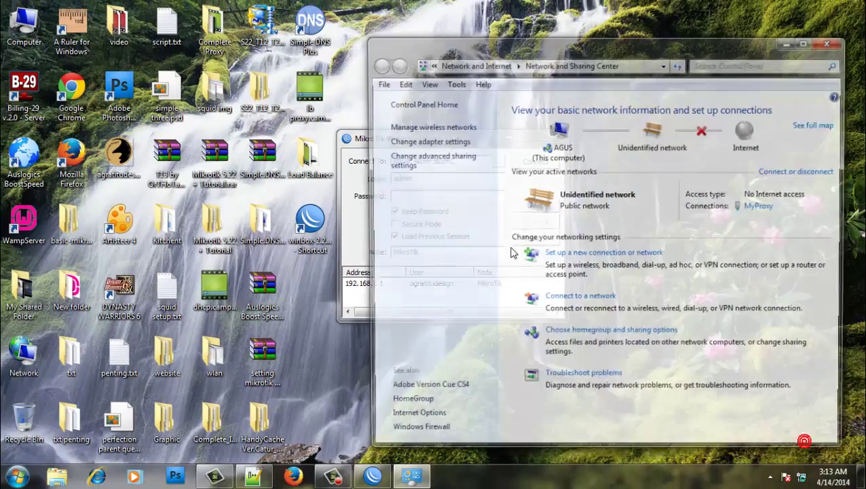
left_click(425, 140)
right_click(600, 133)
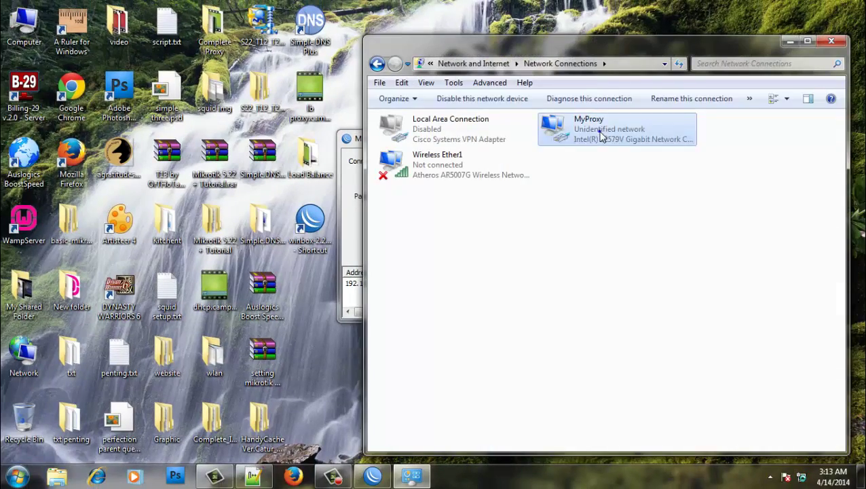
left_click(638, 253)
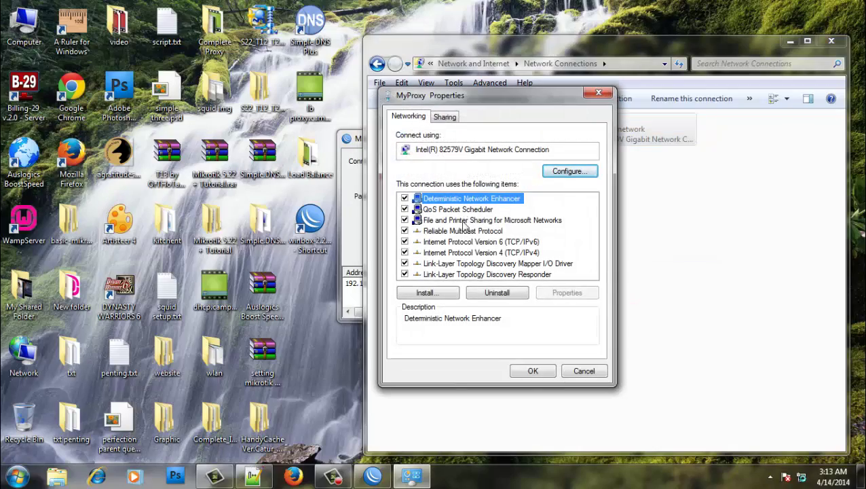
double_click(479, 252)
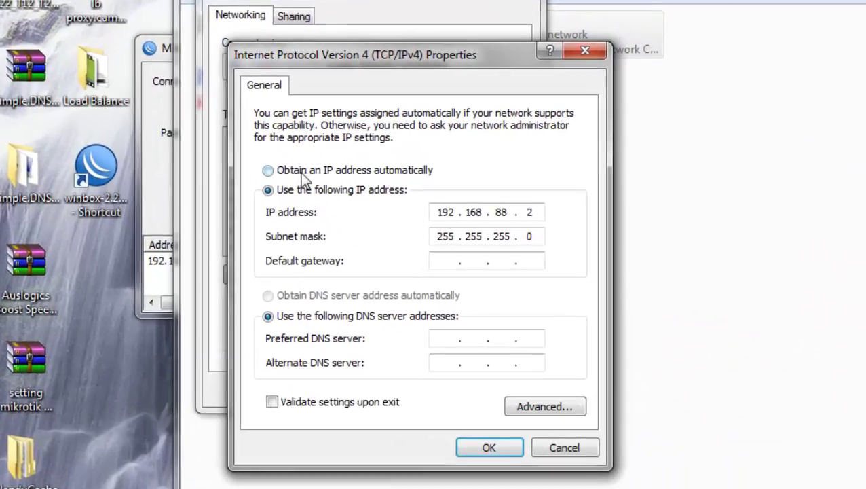
left_click(448, 222)
left_click(330, 294)
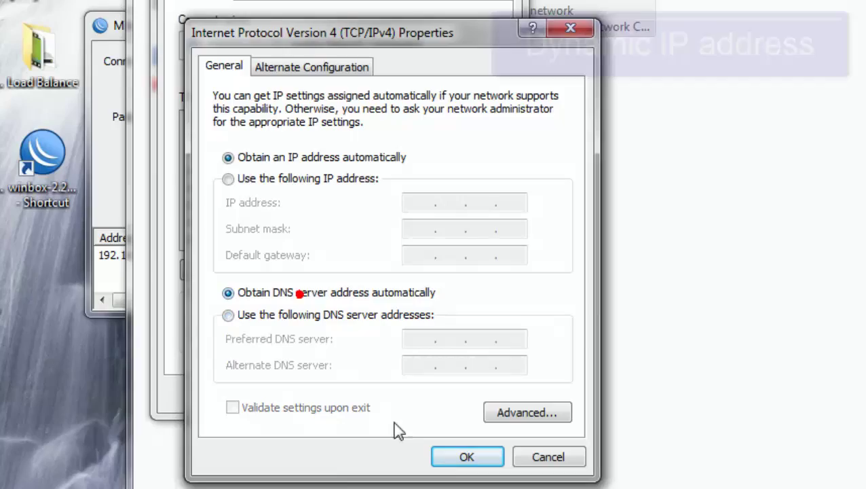
left_click(449, 449)
left_click(414, 399)
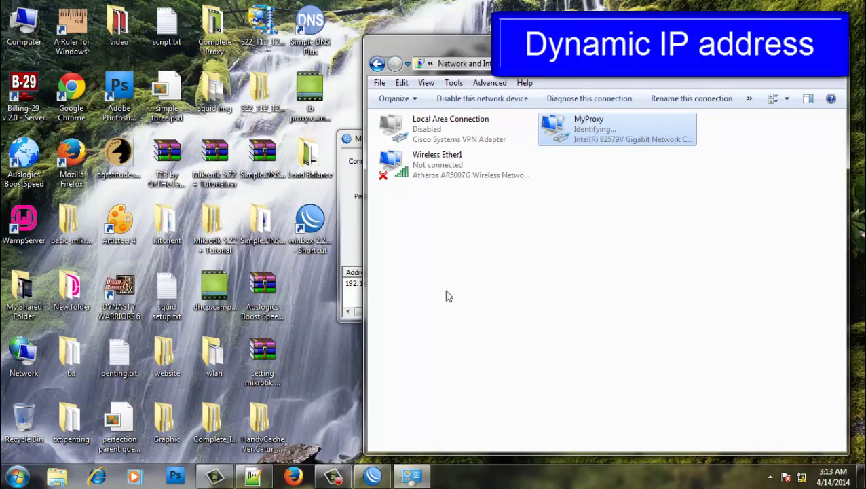
Connect to the router at 00:0C:42:FF:BD:FC as admin, closing and reopening the WinBox session once.
left_click(351, 221)
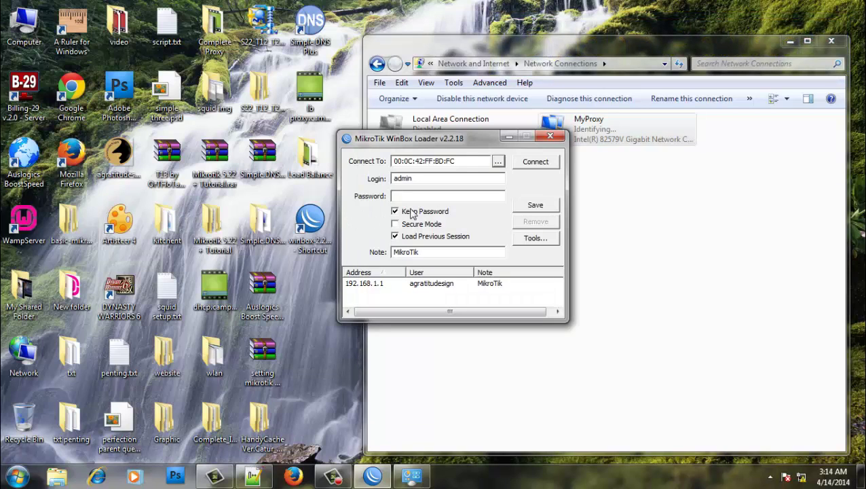
left_click(536, 162)
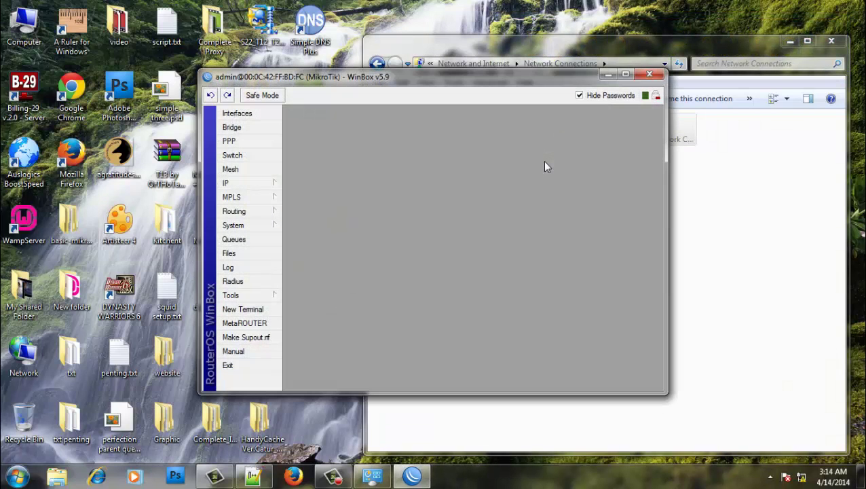
left_click(650, 74)
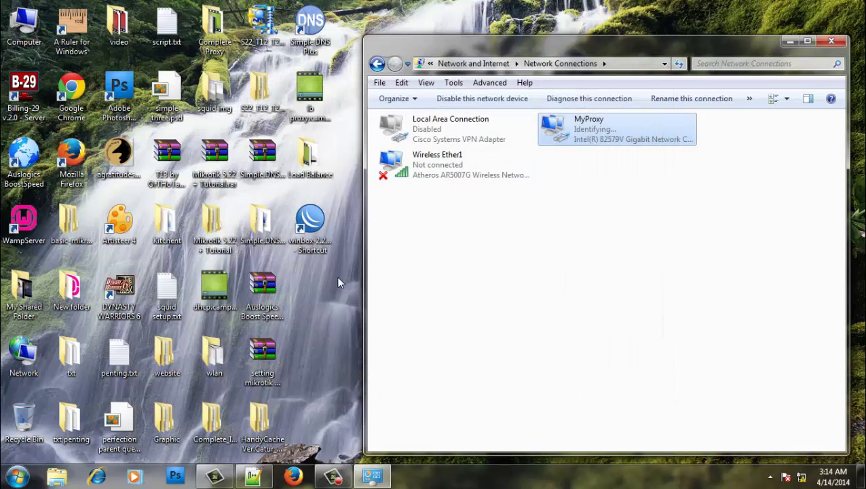
double_click(310, 224)
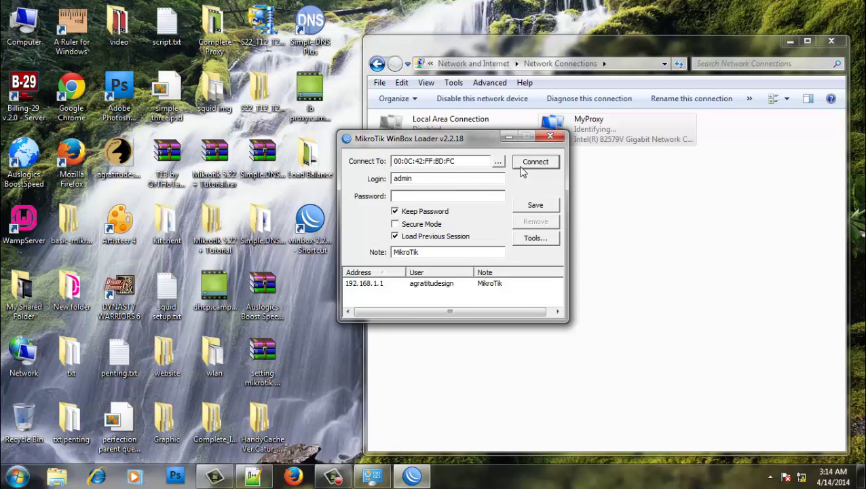
left_click(534, 162)
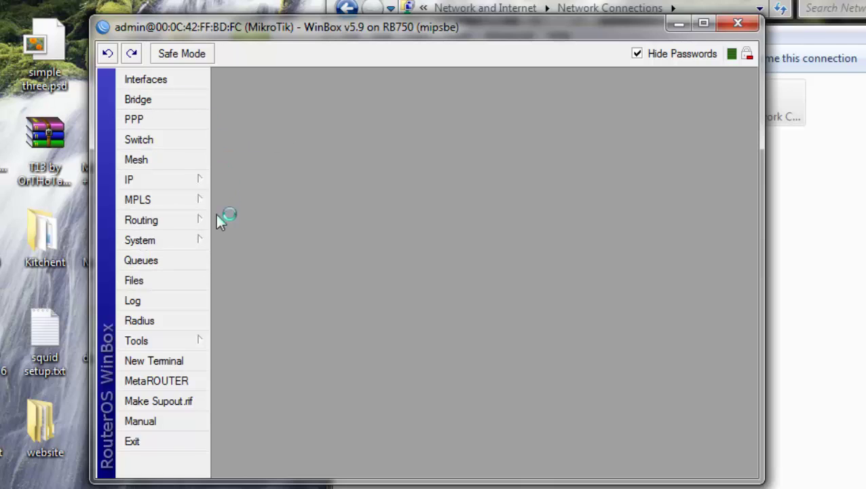
Examine the router's interface list and IP address list for leftover configuration.
left_click(171, 78)
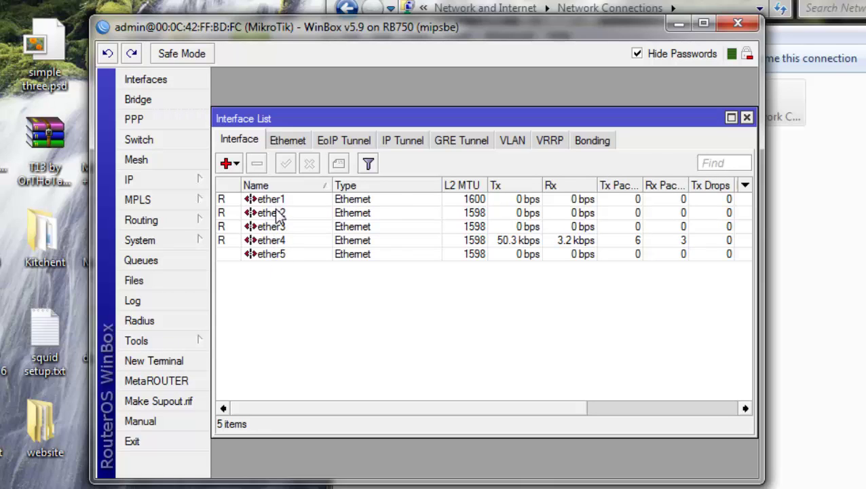
left_click(173, 182)
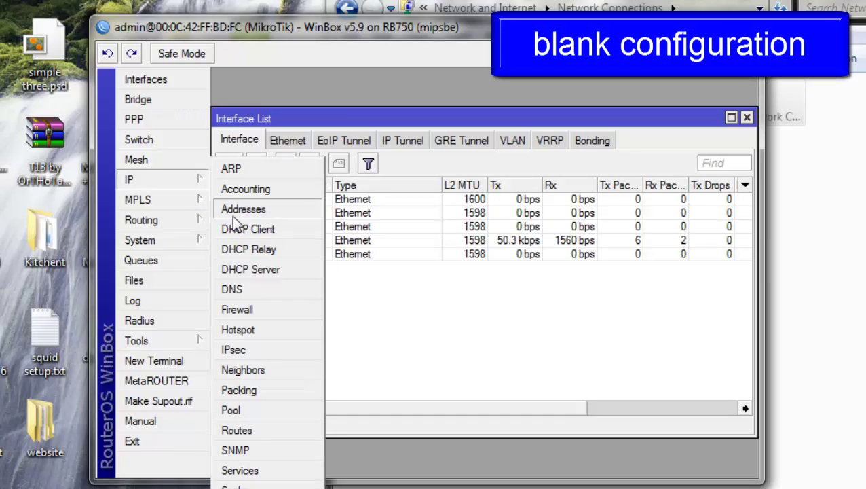
left_click(234, 213)
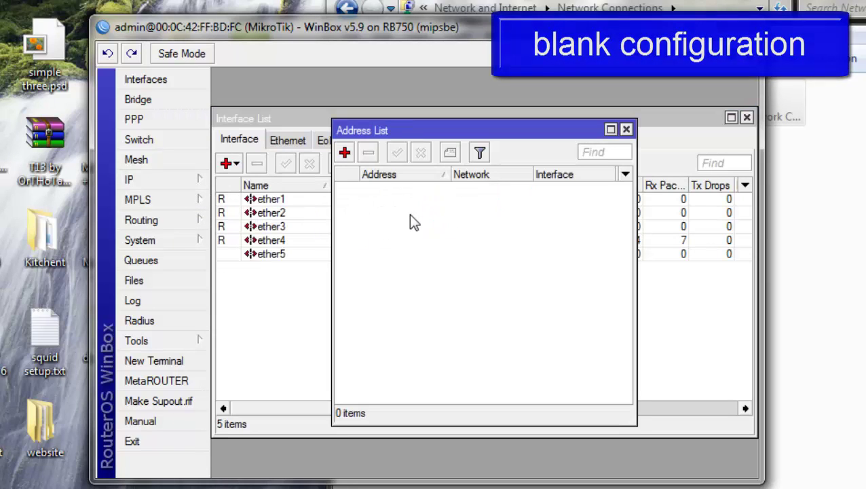
left_click(626, 130)
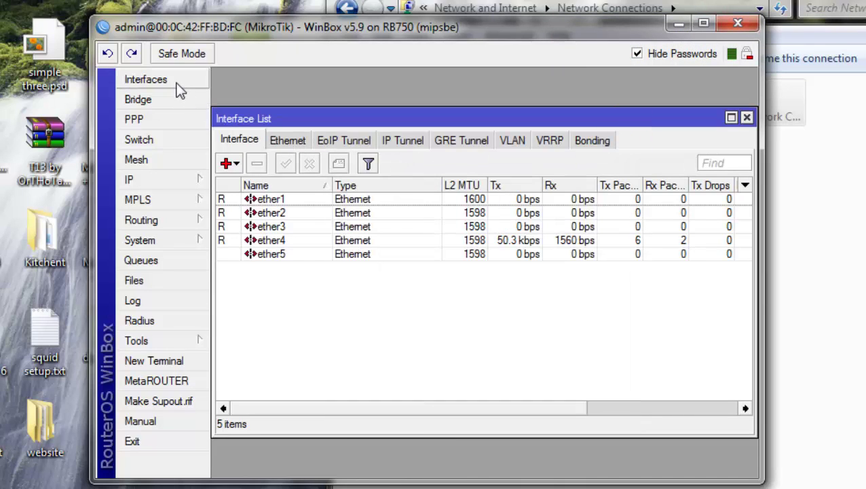
Check the firewall's NAT and Mangle rules for existing entries, then close the firewall window.
left_click(136, 181)
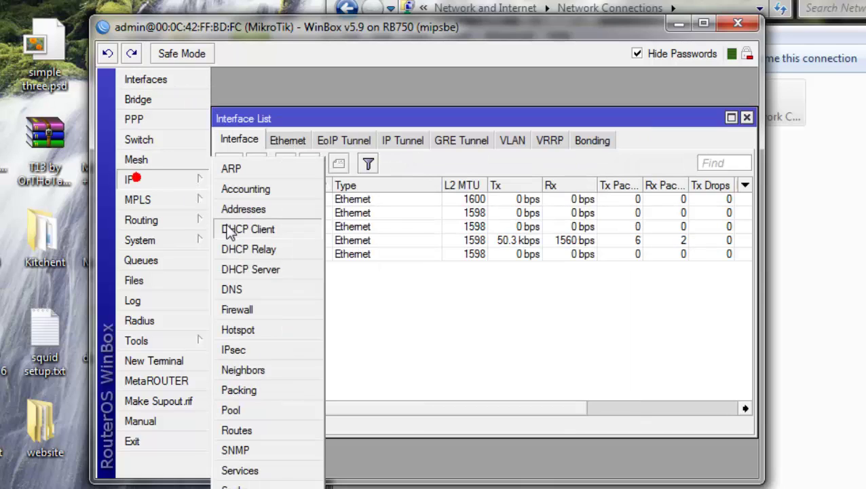
left_click(236, 305)
left_click(290, 130)
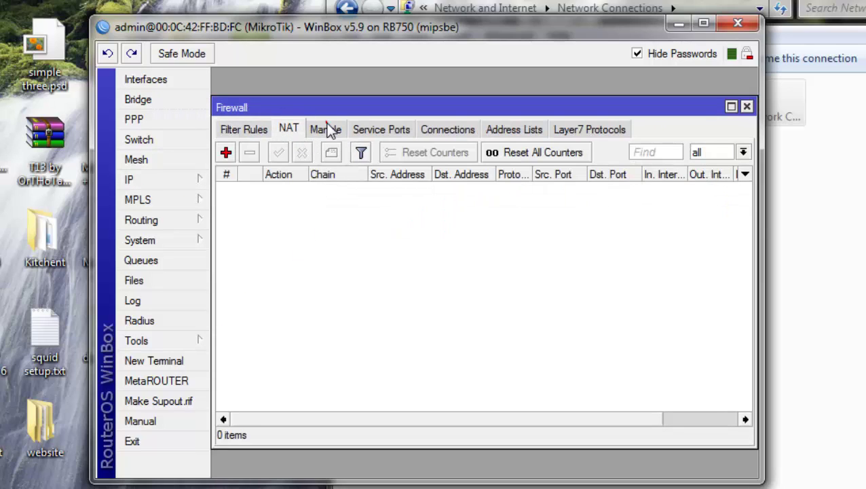
left_click(325, 128)
left_click(746, 108)
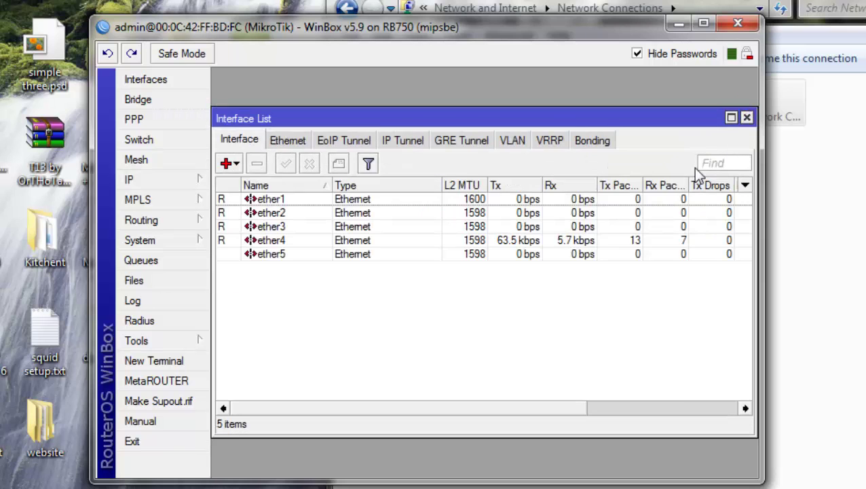
Move the interface list higher in the workspace and rename interface ether1 to wan1.
left_click_drag(582, 120, 587, 83)
left_click(280, 167)
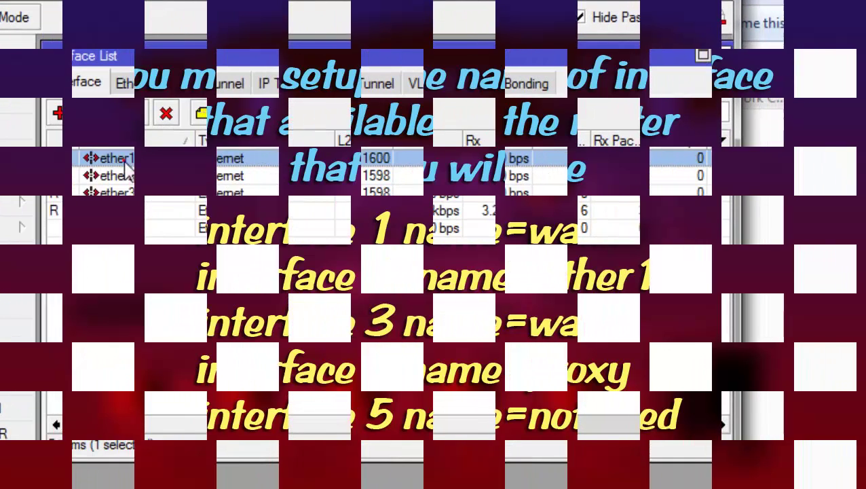
double_click(102, 158)
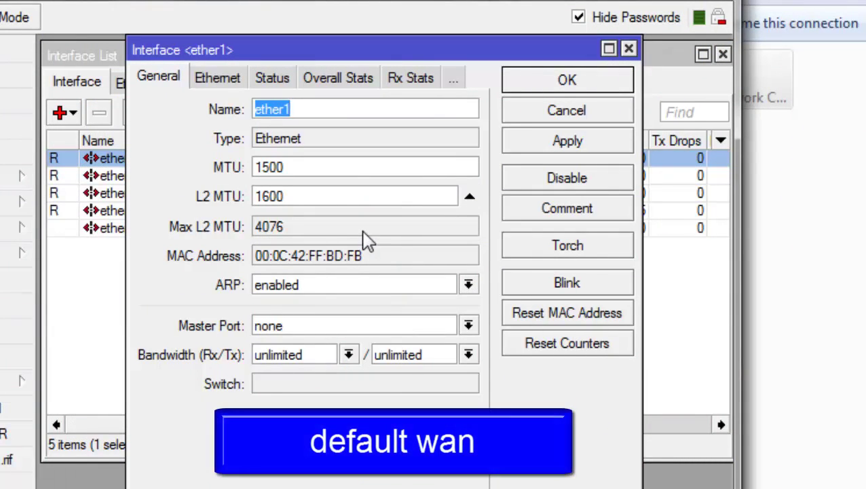
type("wan1")
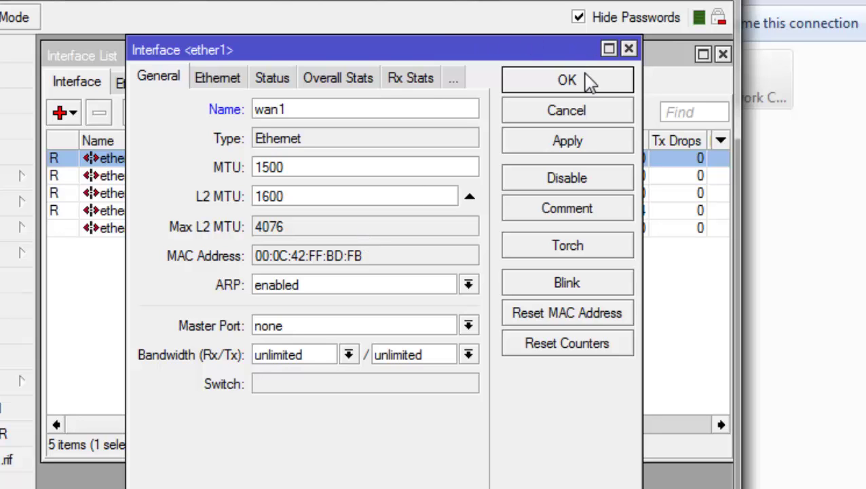
left_click(585, 84)
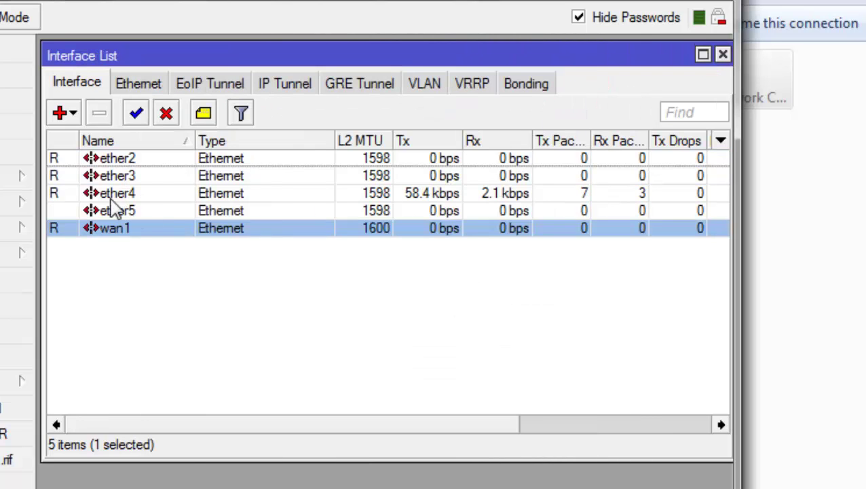
Rename interface ether2 to ether1 for the LAN and apply the change.
double_click(123, 160)
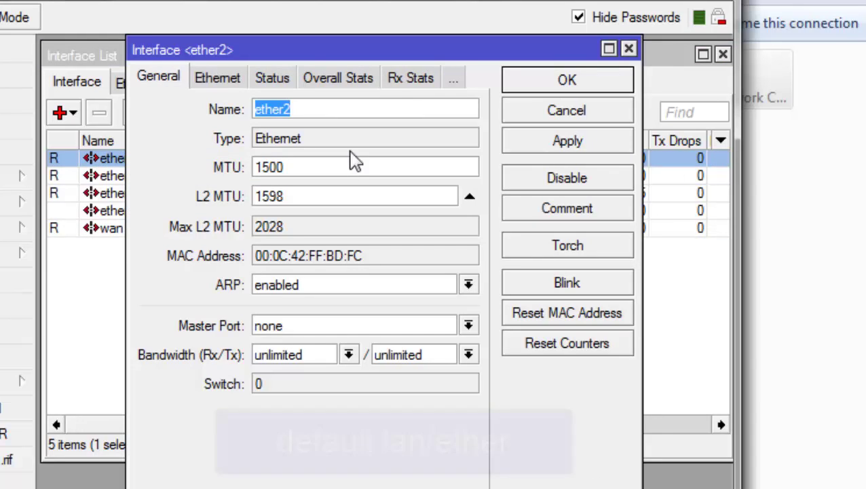
left_click(340, 112)
left_click_drag(338, 112, 285, 116)
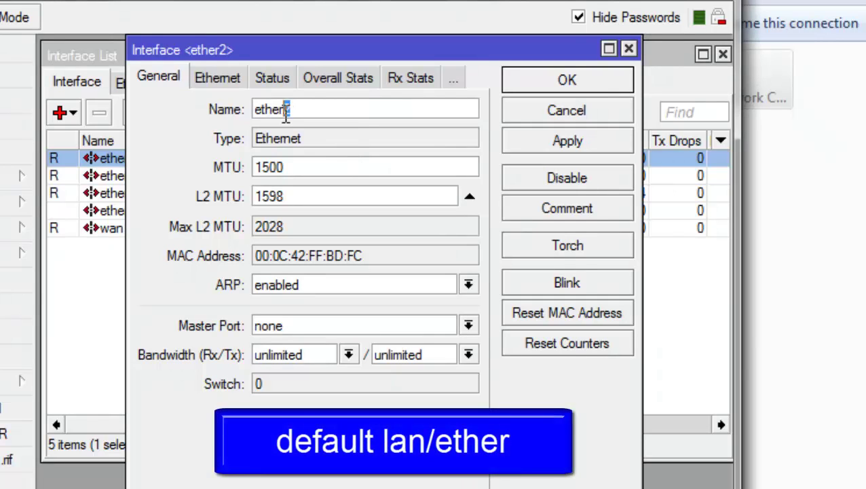
key("BackSpace")
type("1")
left_click(552, 87)
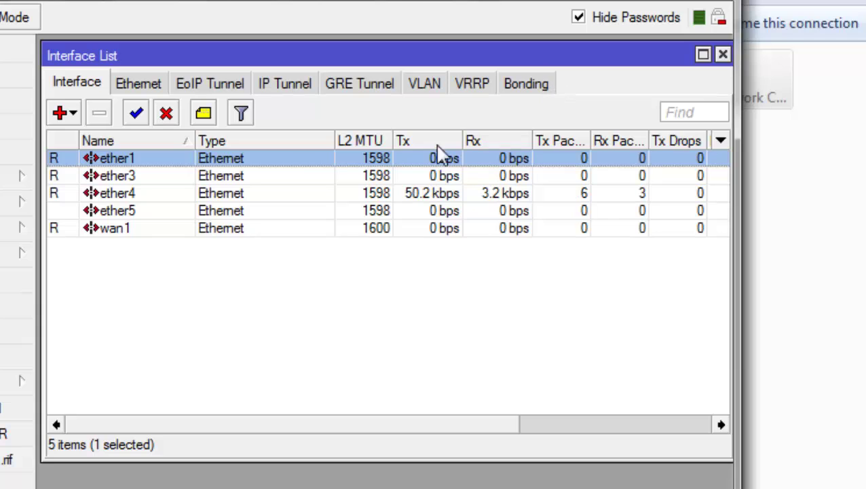
Rename interface ether3 to wan2 and apply the change.
double_click(129, 177)
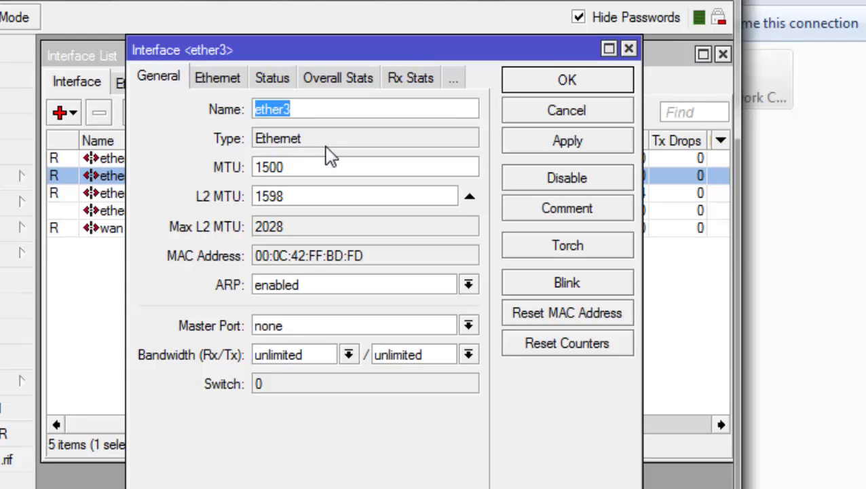
type("wan2")
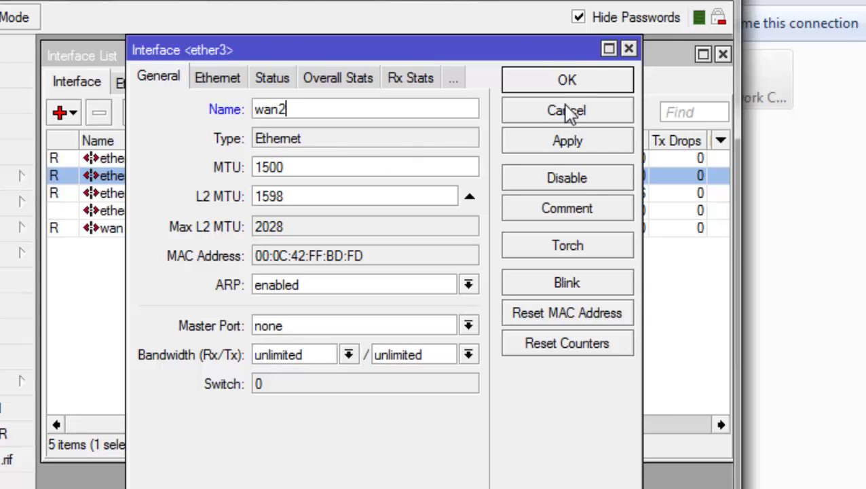
left_click(568, 81)
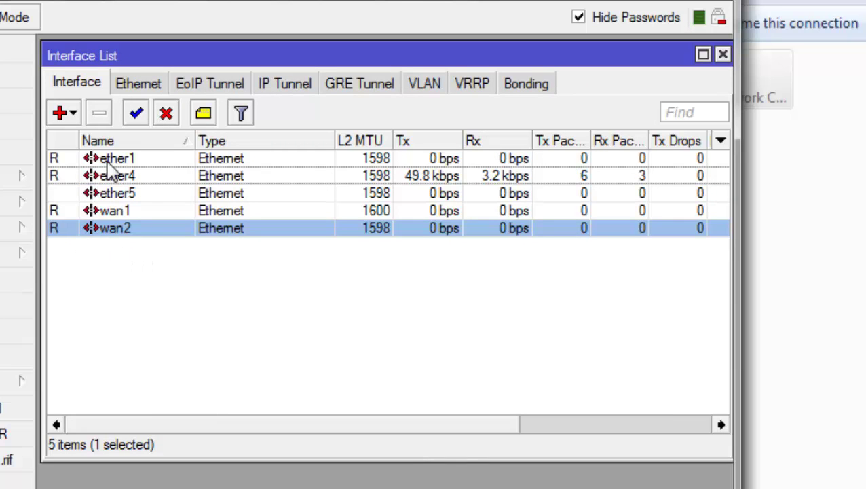
Rename interface ether4 to proxy, then reopen its properties to check the name and close them.
left_click(136, 178)
double_click(137, 179)
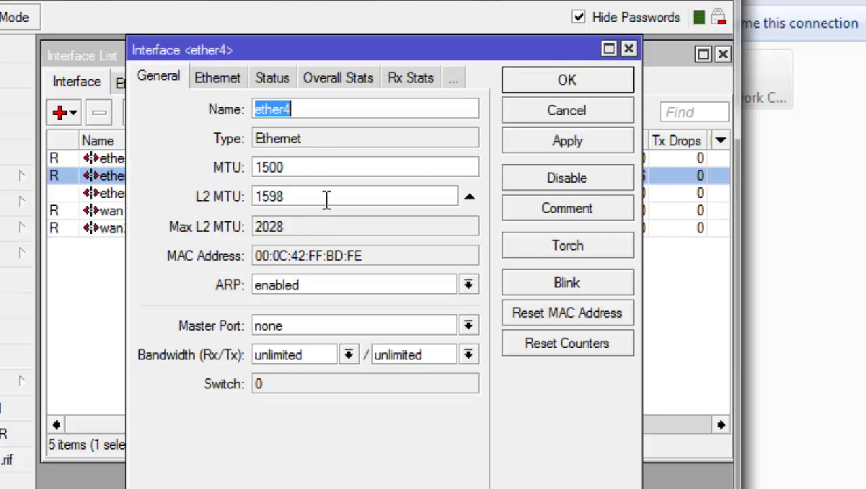
type("proxy")
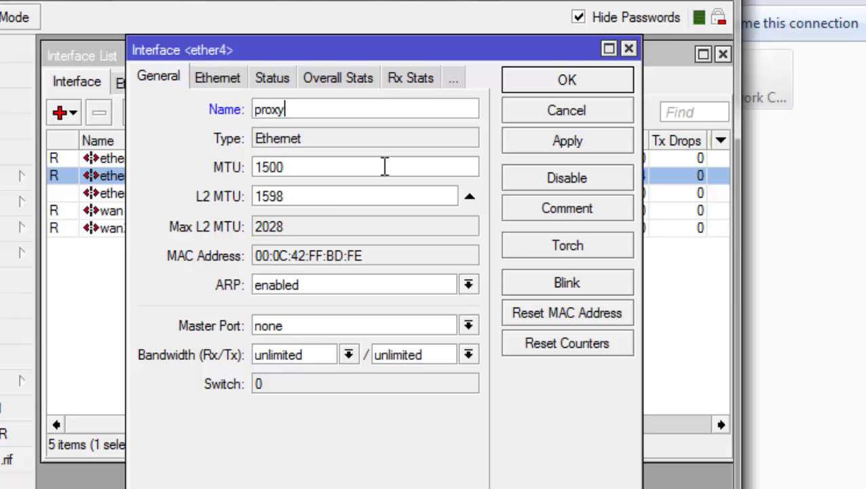
left_click(533, 84)
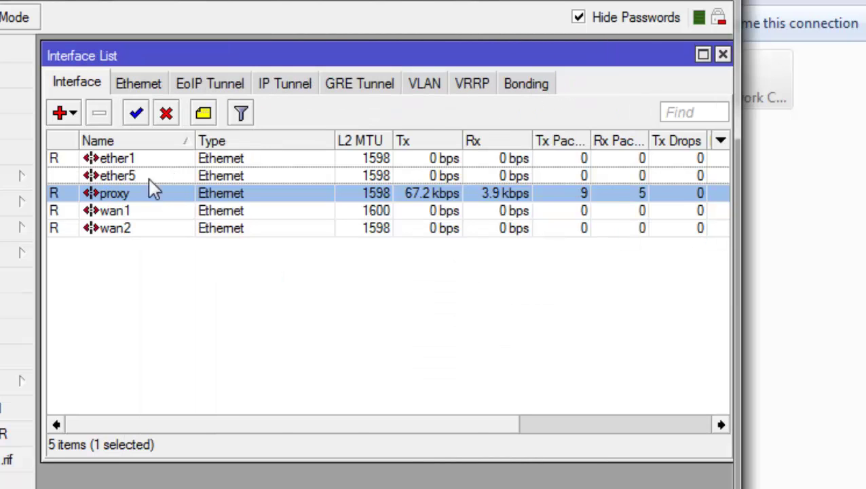
double_click(141, 196)
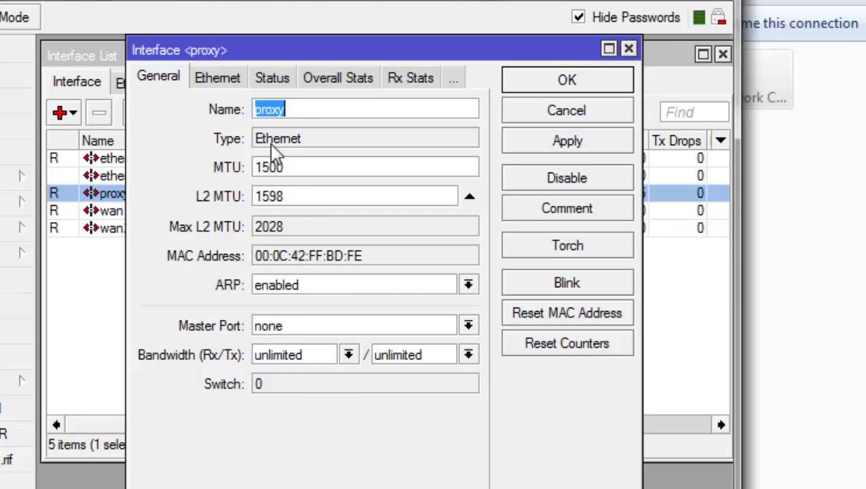
left_click(563, 86)
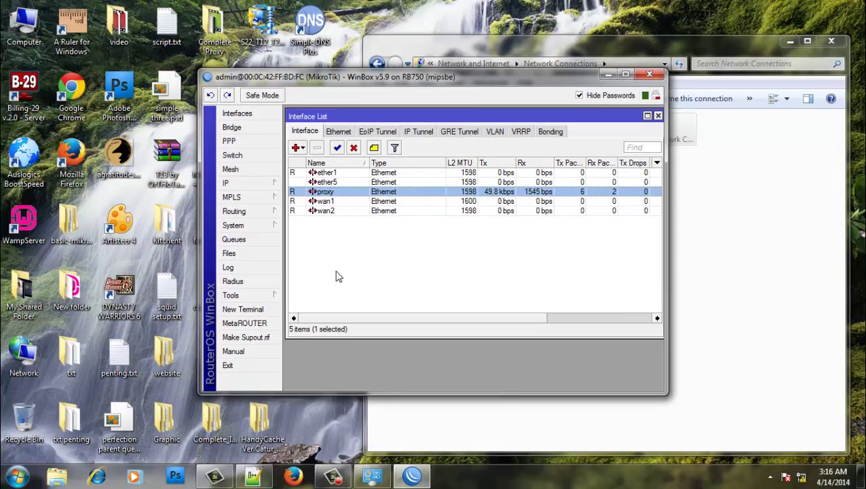
Switch to Notepad++ and copy the /ip address section with its four add commands from lb final.txt.
left_click(252, 475)
left_click(58, 77)
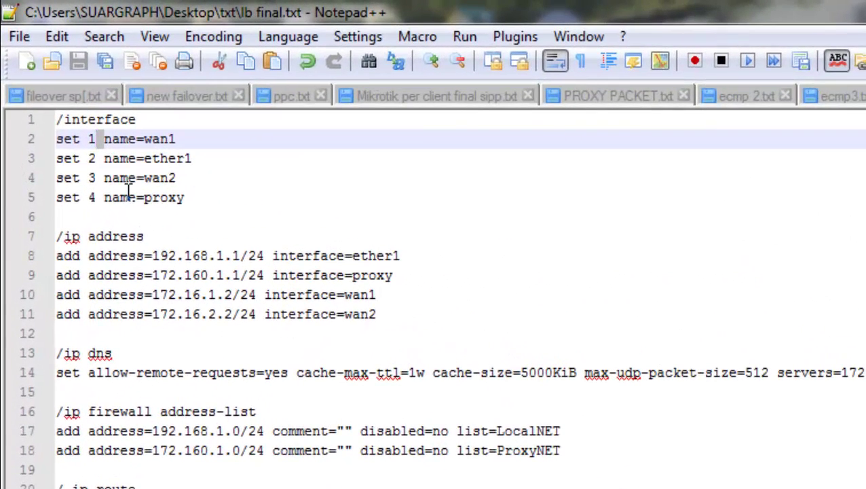
left_click(70, 107)
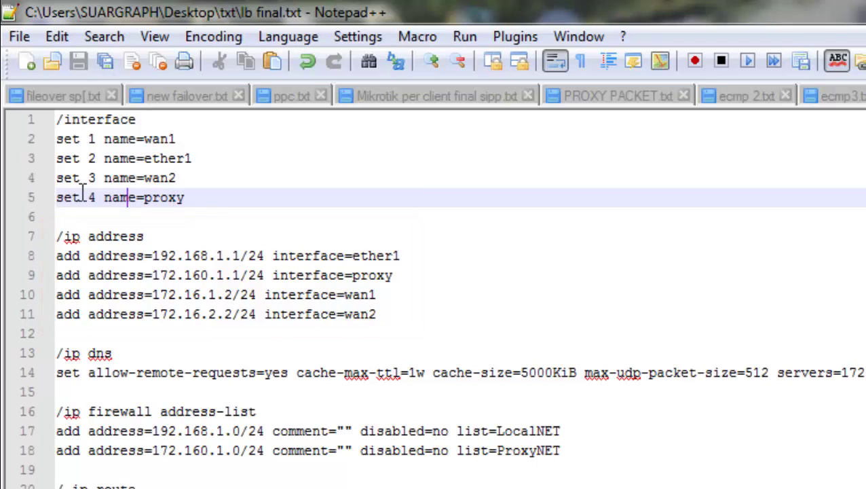
left_click_drag(421, 317, 21, 238)
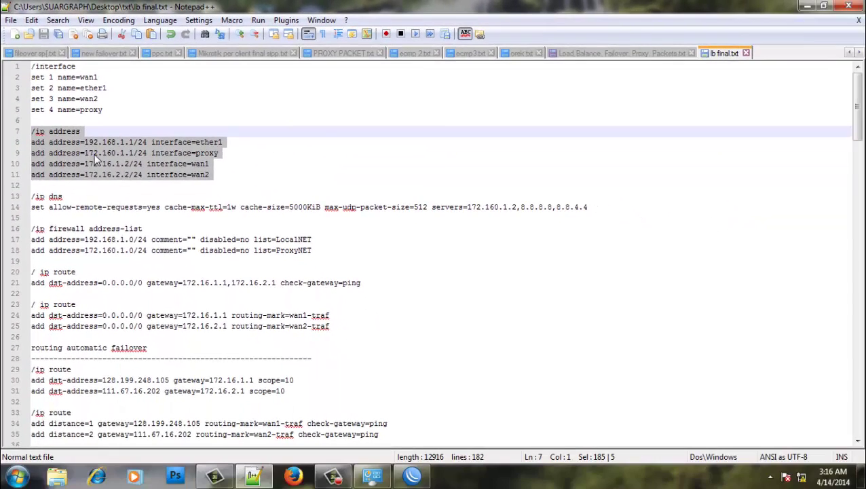
right_click(163, 269)
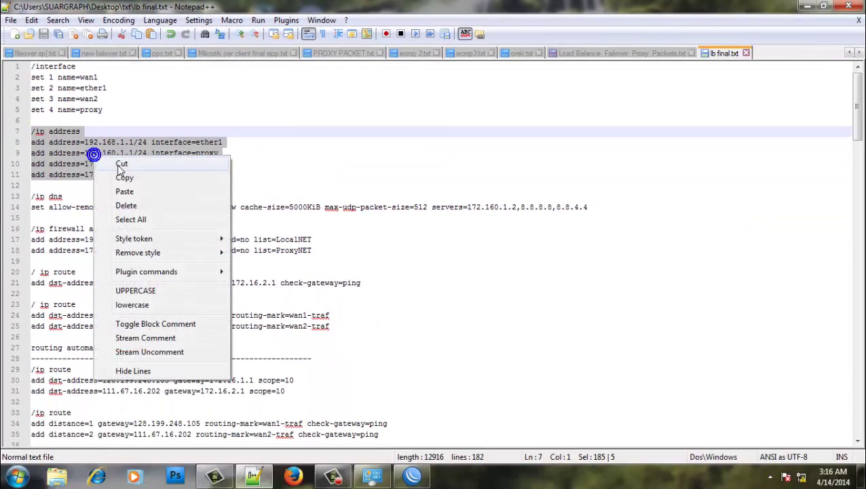
left_click(125, 178)
Switch back to WinBox, open the IP address list and reposition its window over the interface list.
left_click(413, 476)
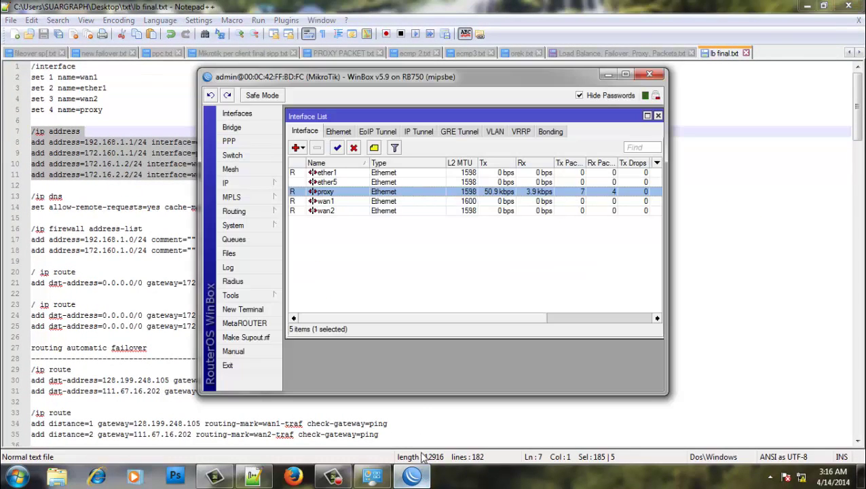
left_click(245, 184)
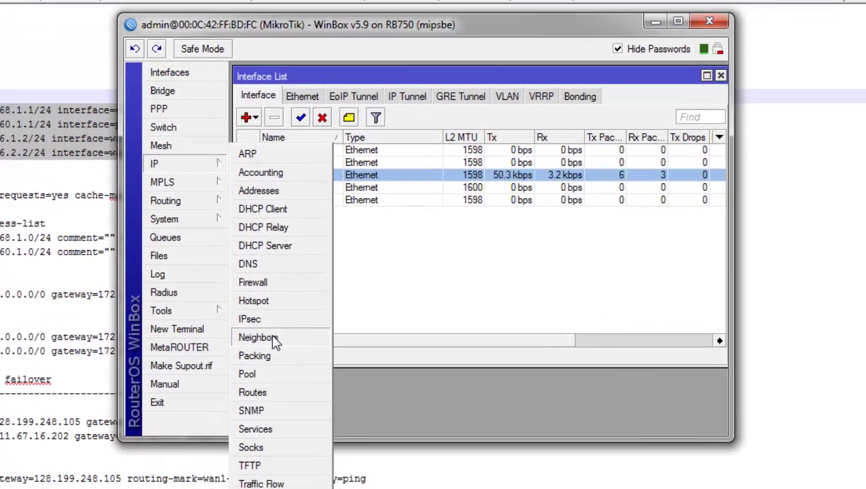
left_click(262, 191)
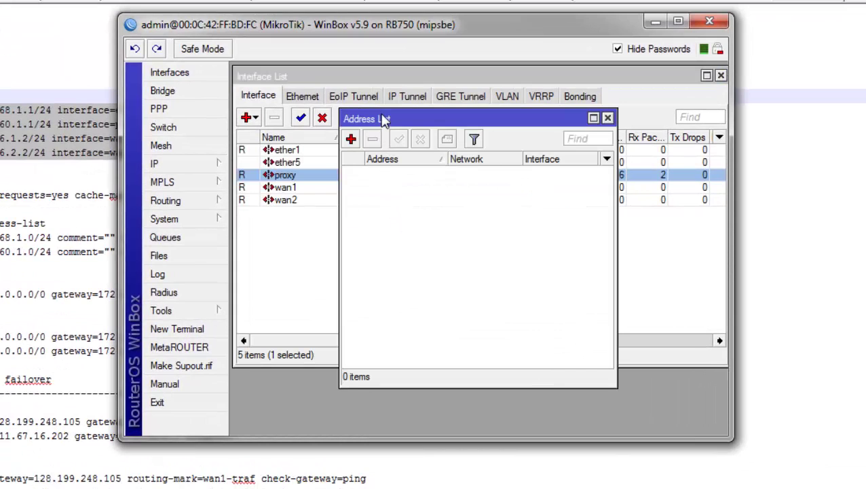
left_click_drag(384, 119, 307, 102)
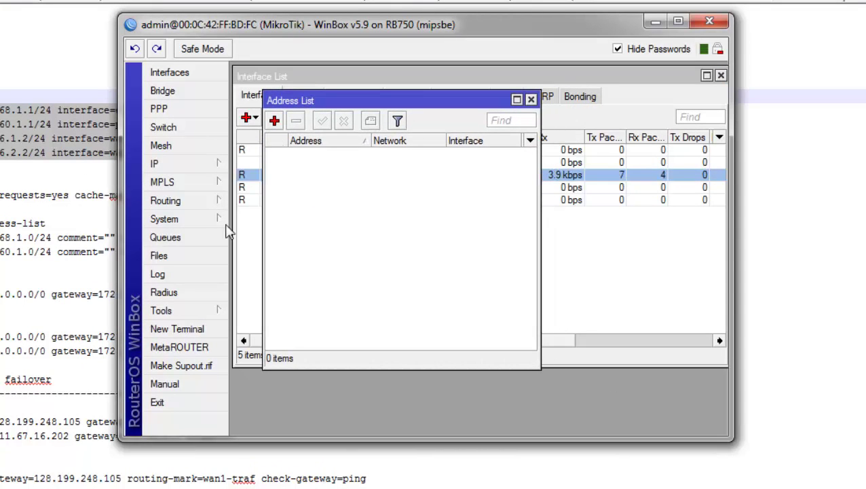
In a new terminal, run the copied commands assigning 192.168.1.1/24 to ether1, 172.160.1.1/24 to proxy, 172.16.1.2/24 to wan1 and 172.16.2.2/24 to wan2.
left_click(194, 331)
right_click(386, 392)
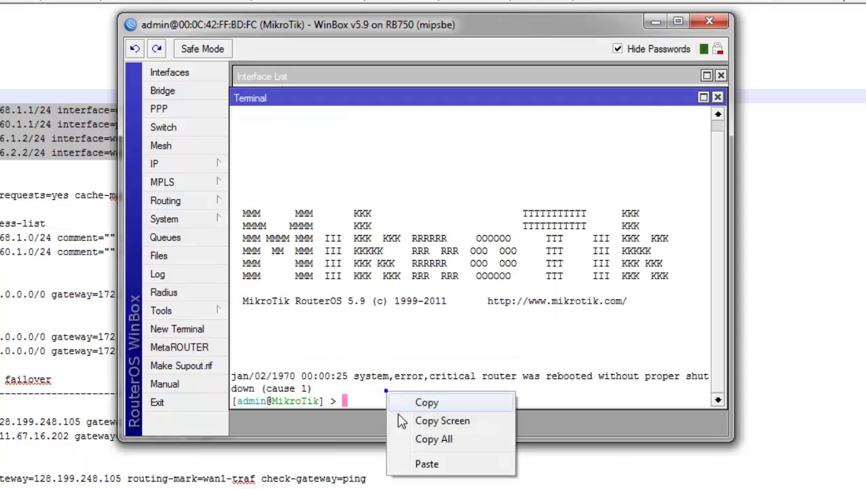
left_click(413, 464)
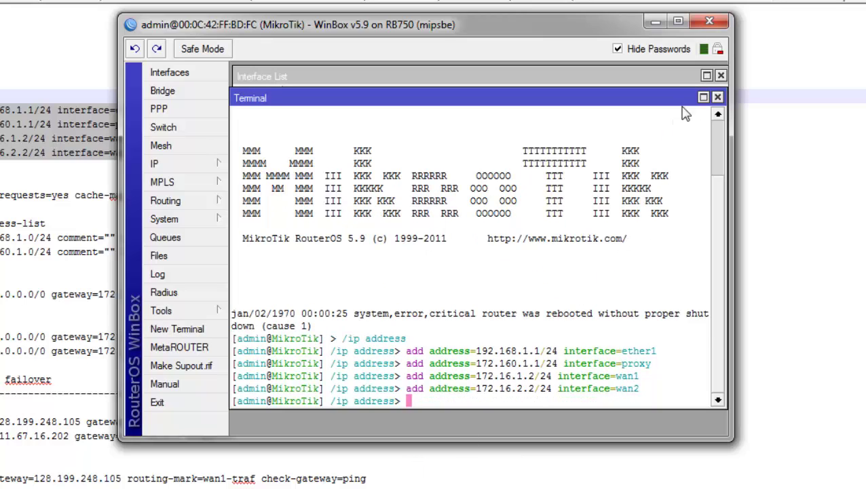
left_click(719, 97)
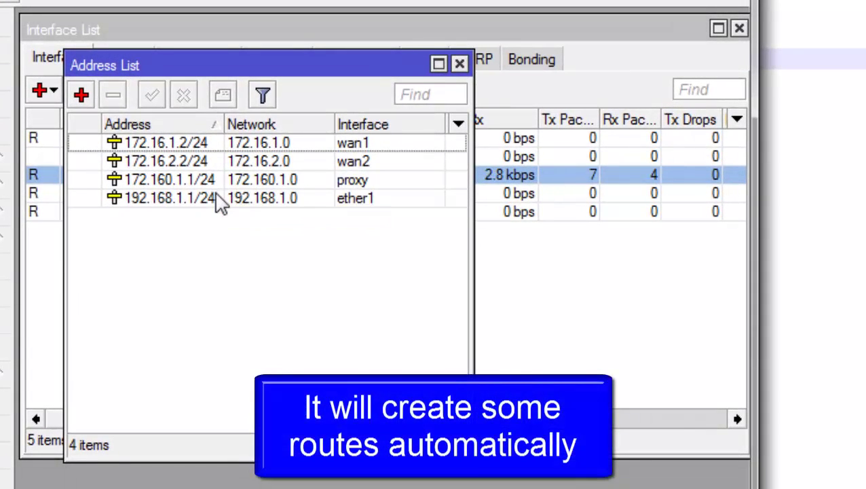
left_click(460, 63)
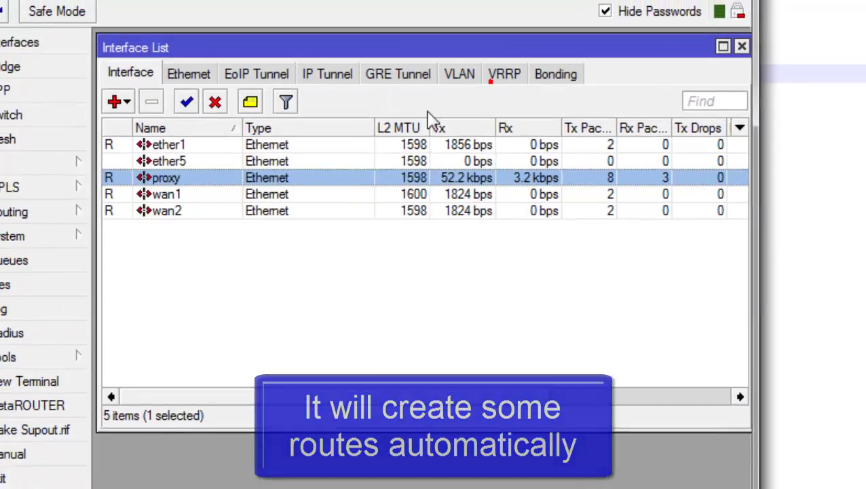
Examine the automatically created routes in the IP route list, widening the windows and narrowing the Gateway column to read all fields, and close the list.
left_click(175, 170)
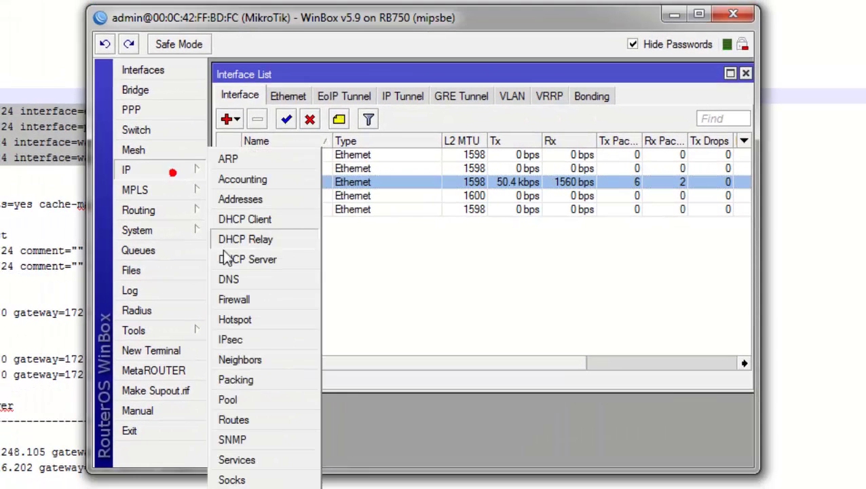
left_click(233, 420)
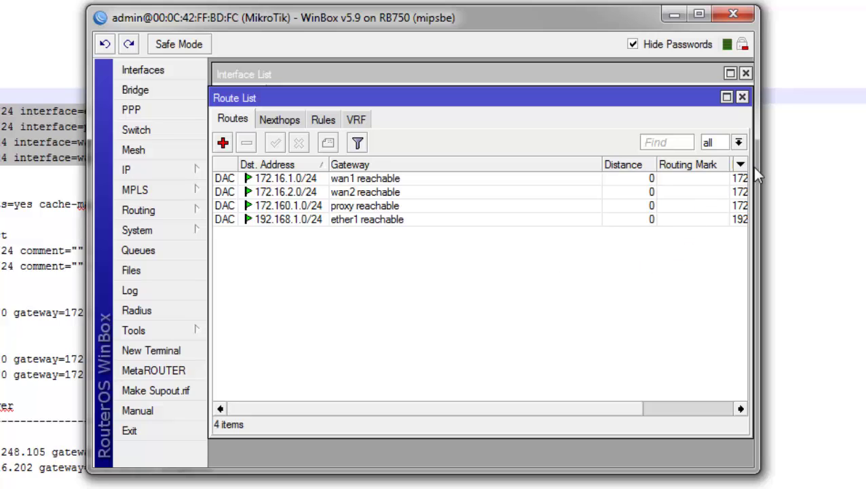
left_click_drag(756, 168, 784, 173)
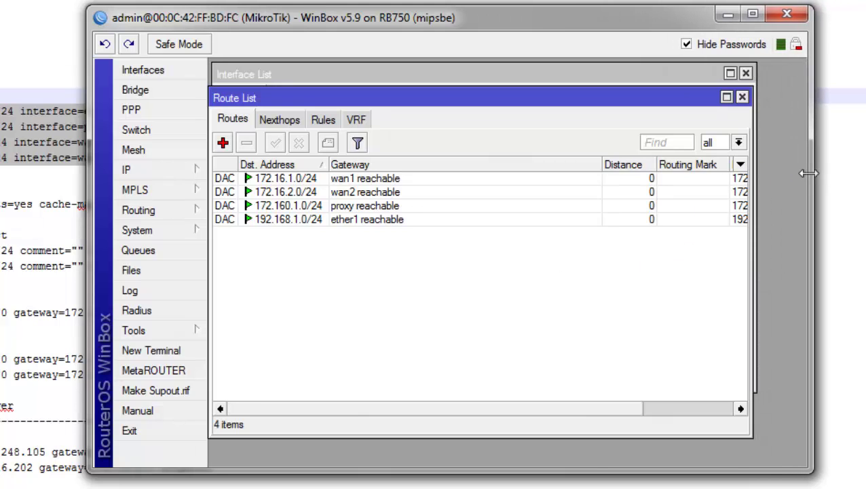
left_click(755, 173)
left_click_drag(754, 173, 806, 176)
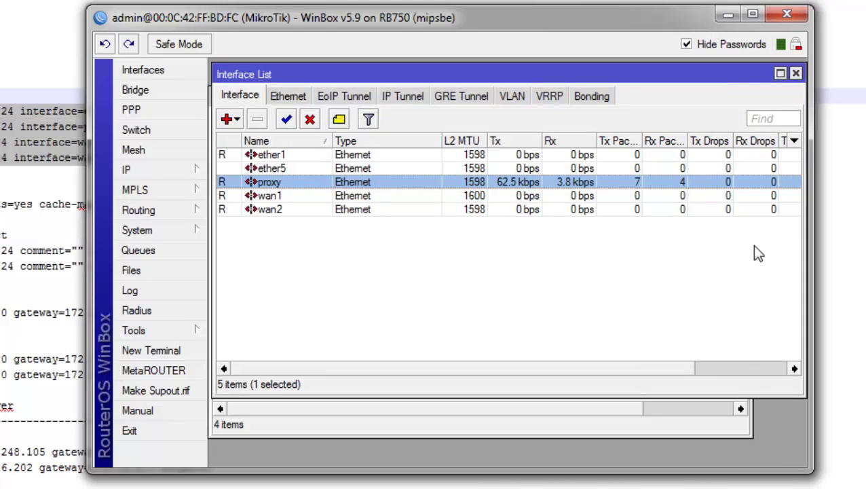
left_click(687, 431)
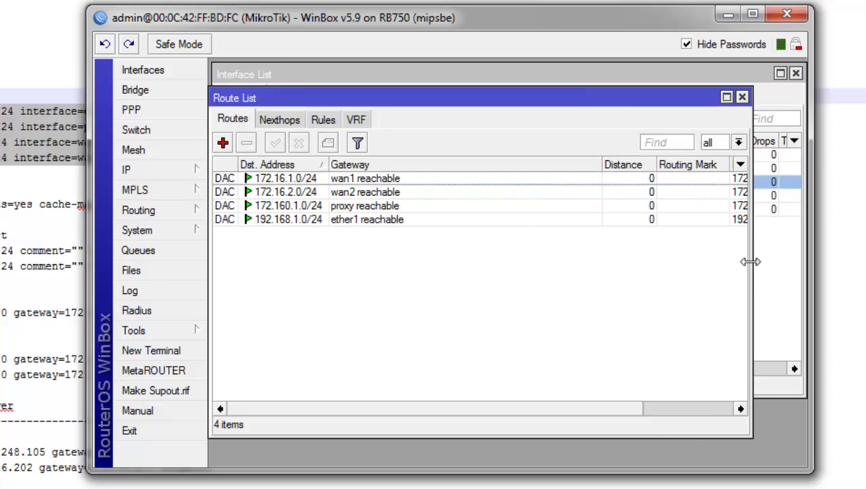
left_click_drag(752, 263, 819, 247)
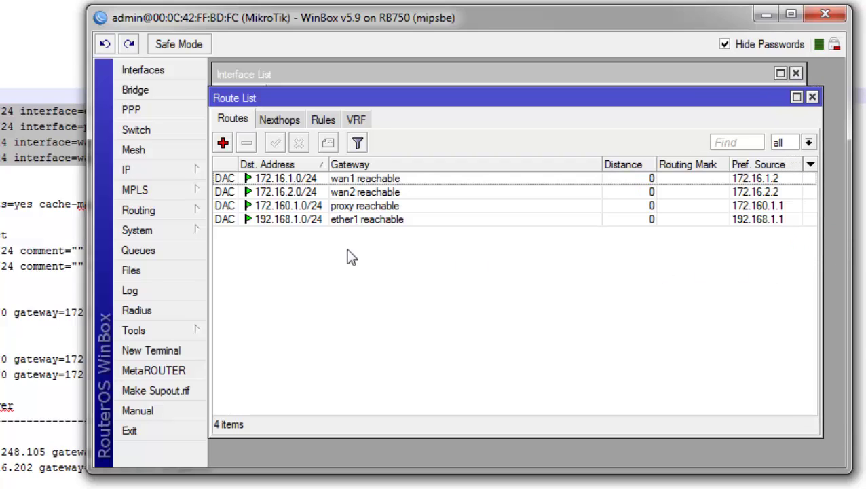
left_click_drag(597, 164, 456, 164)
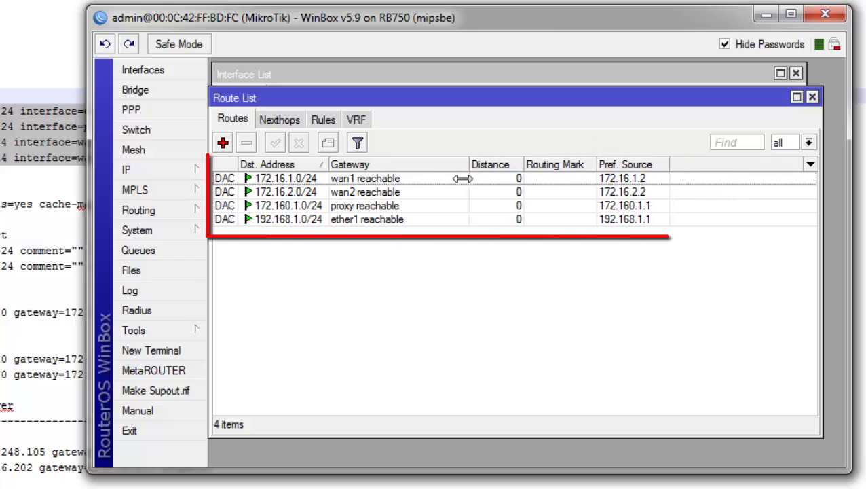
left_click(494, 299)
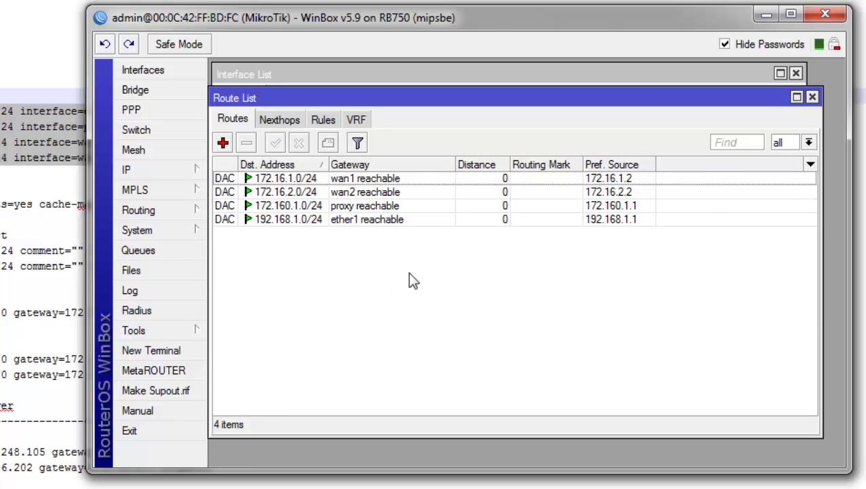
left_click(812, 98)
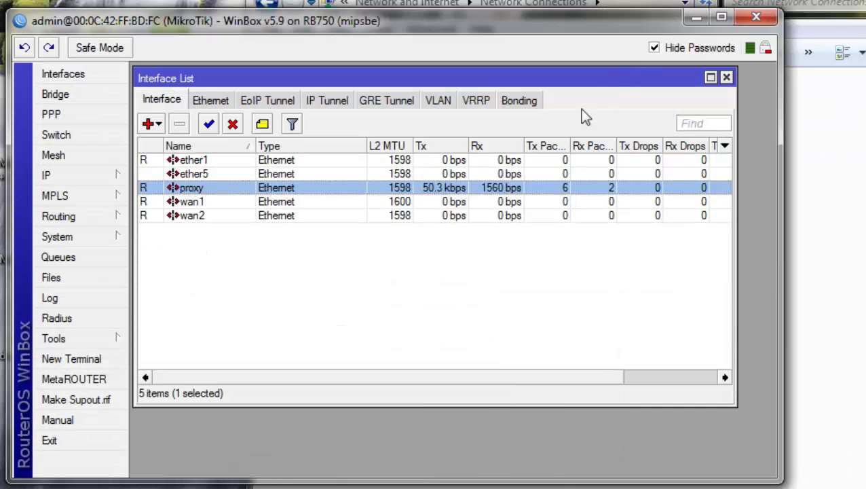
Reboot the router, confirming the restart and dismissing the disconnection notice.
left_click(77, 241)
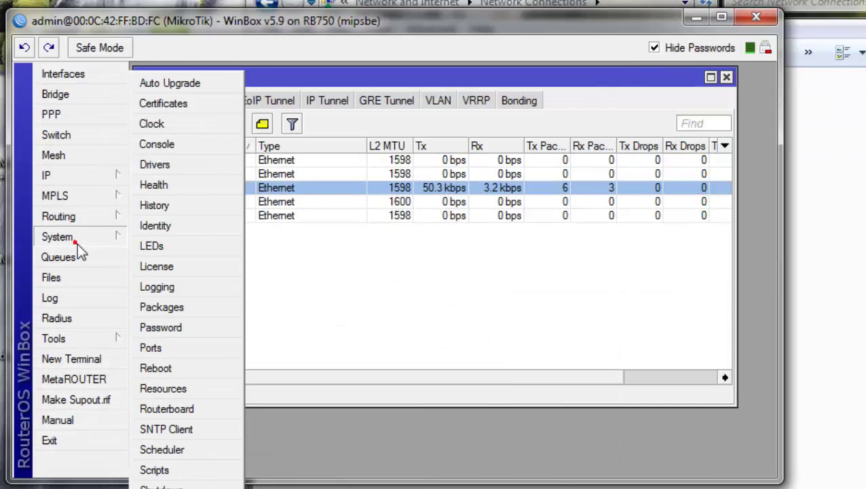
left_click(148, 367)
left_click(343, 270)
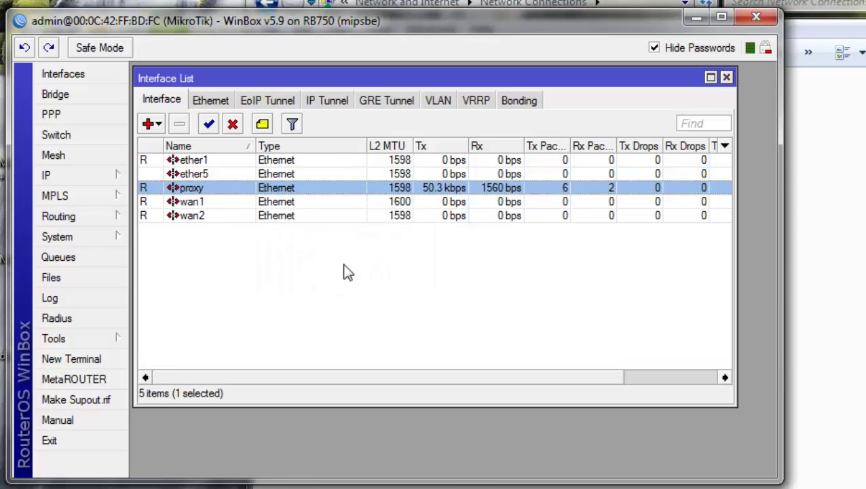
left_click(401, 281)
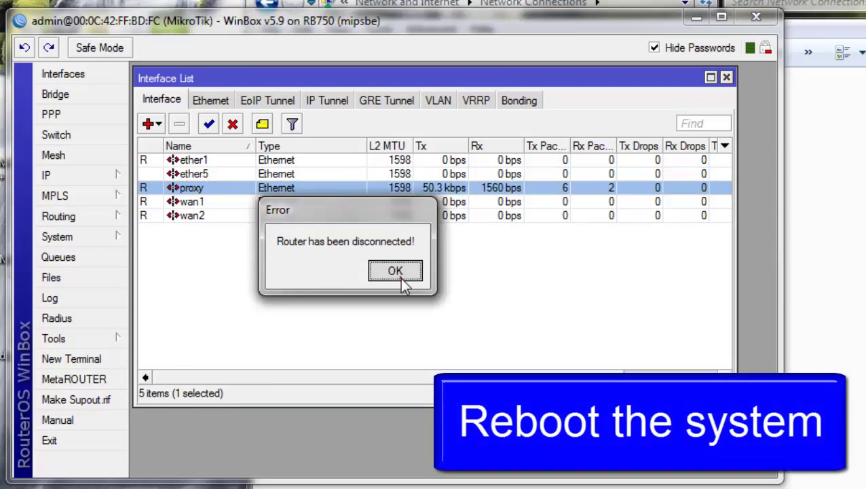
Start the WinBox loader from the desktop and scan the network for reachable MikroTik routers.
double_click(157, 219)
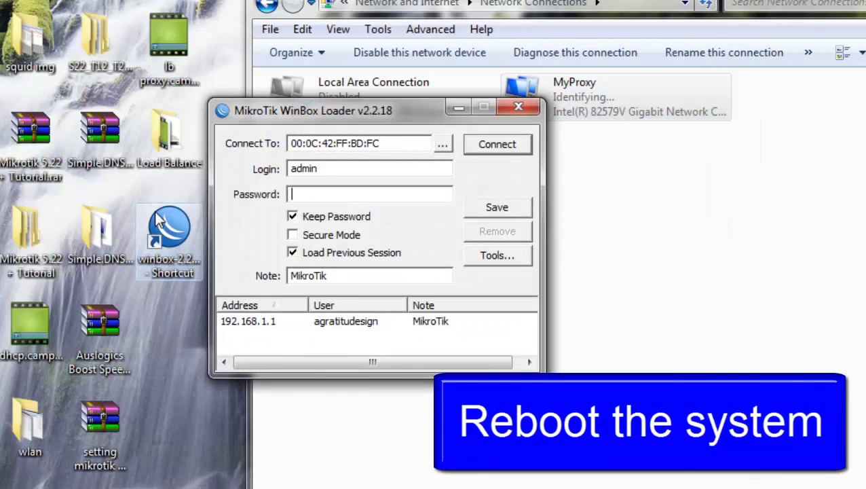
left_click(441, 146)
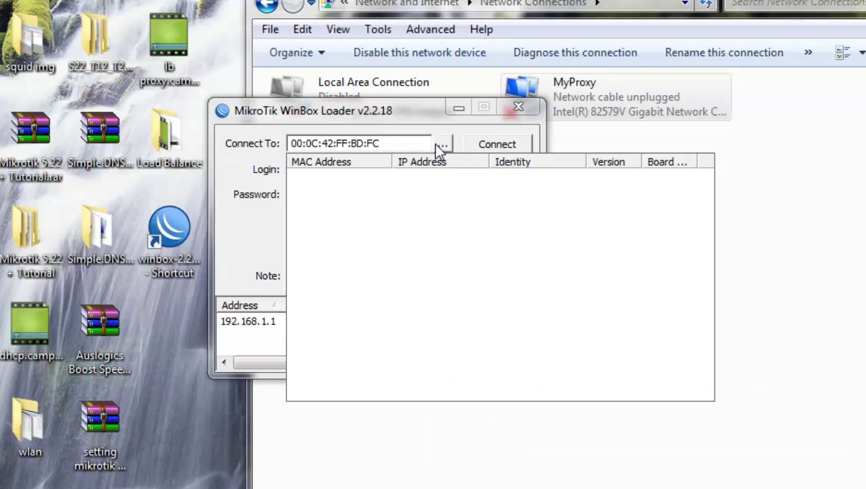
left_click(435, 143)
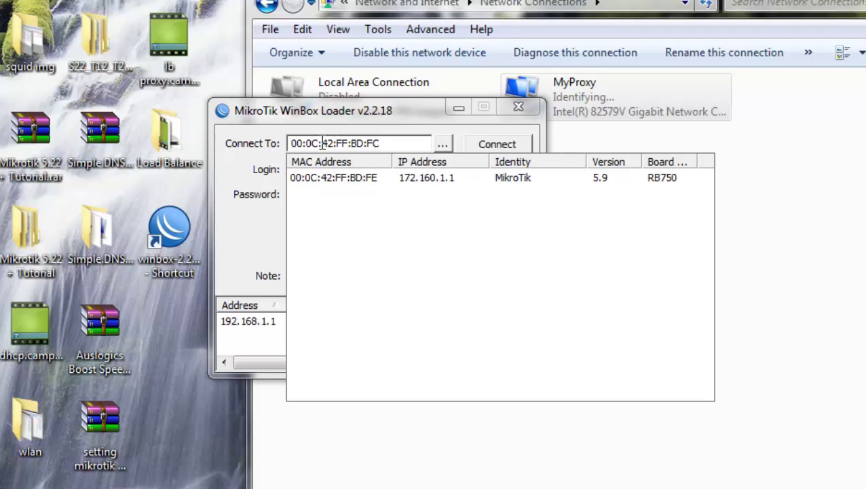
Give the MyProxy network connection the static IPv4 address 172.160.1.2 with subnet mask 255.255.0.0 and save its properties.
right_click(599, 103)
left_click(652, 281)
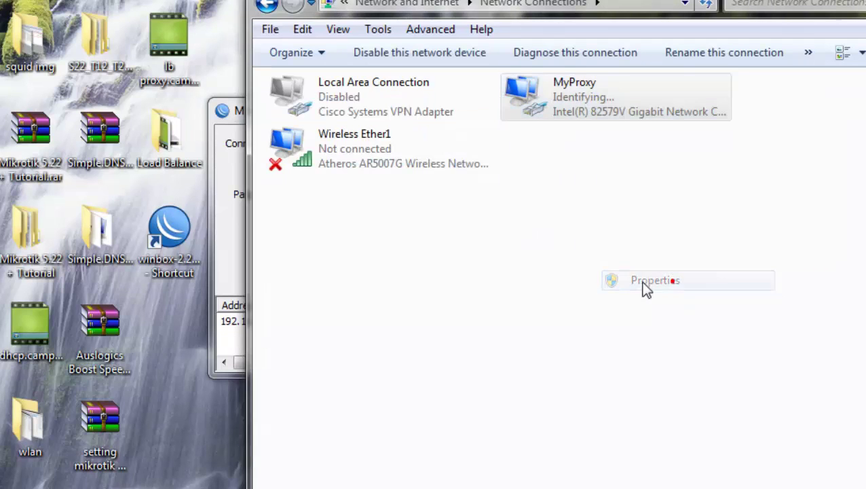
double_click(479, 276)
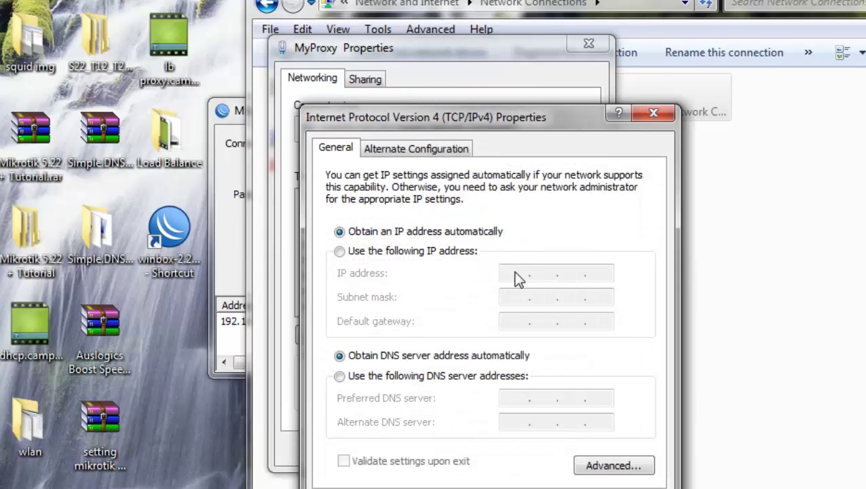
left_click(460, 252)
left_click(518, 272)
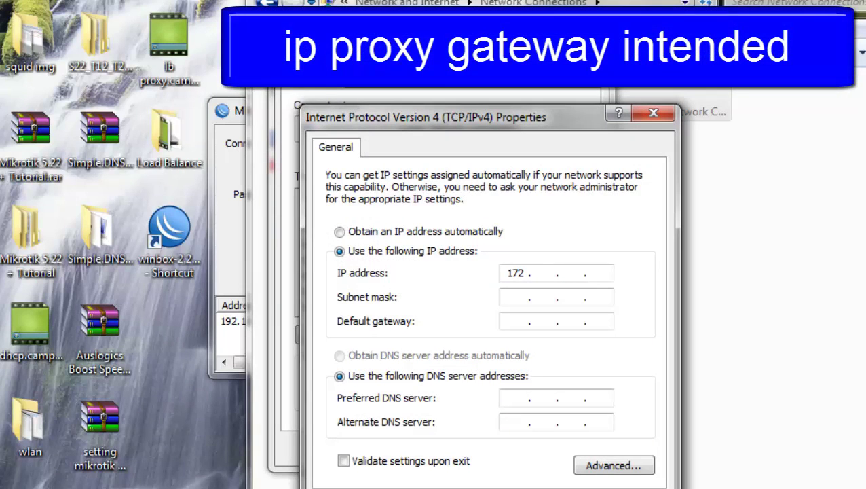
type("172.160.1")
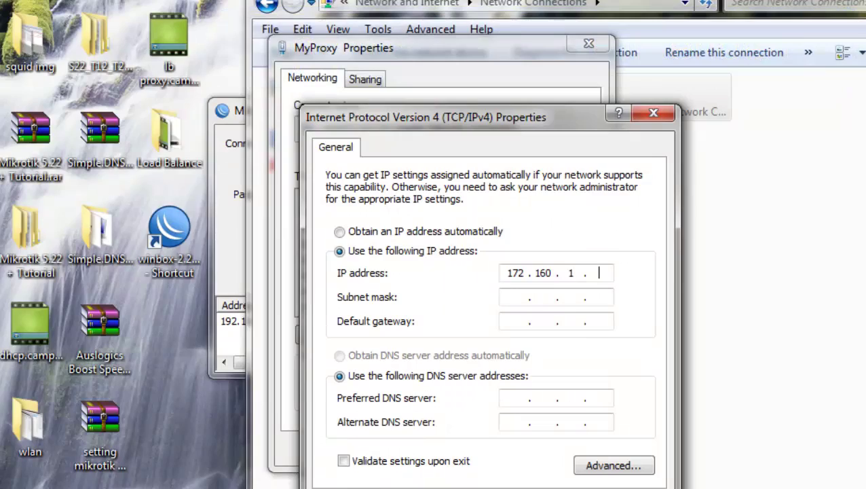
type(".2")
left_click(528, 299)
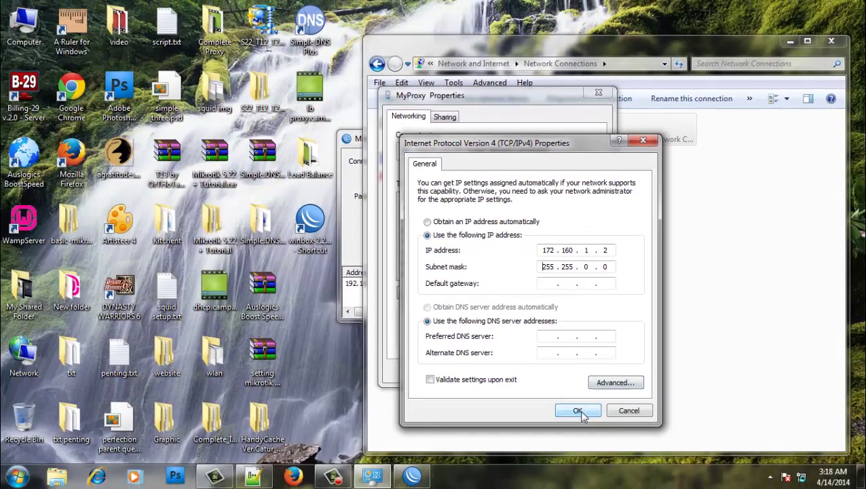
left_click(578, 410)
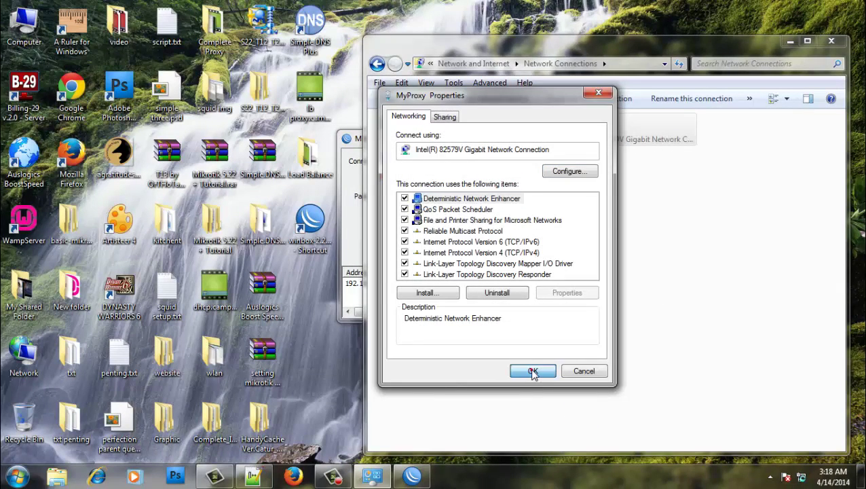
left_click(532, 369)
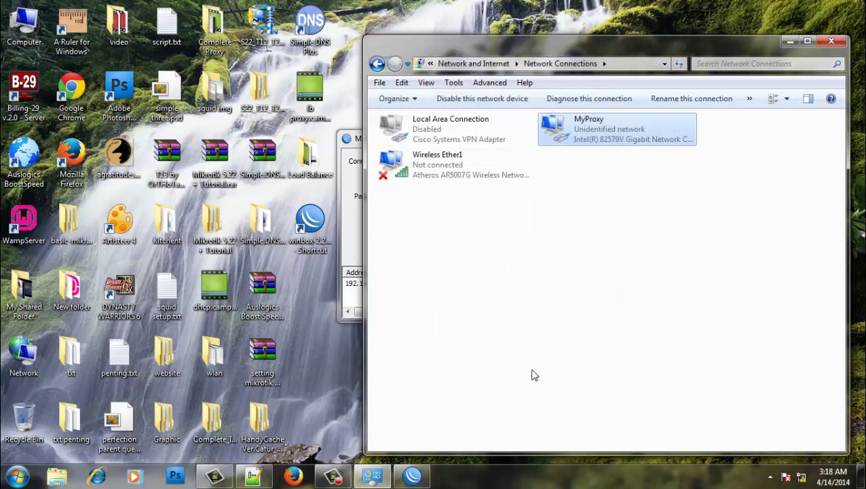
Return to the WinBox loader, choose the discovered router's IP address 172.160.1.1 and connect to it.
left_click(412, 475)
left_click(499, 162)
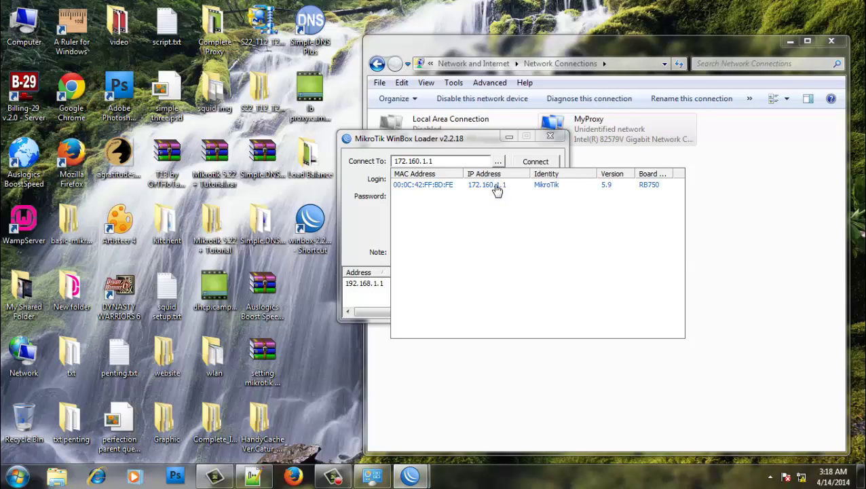
left_click(496, 186)
left_click(526, 162)
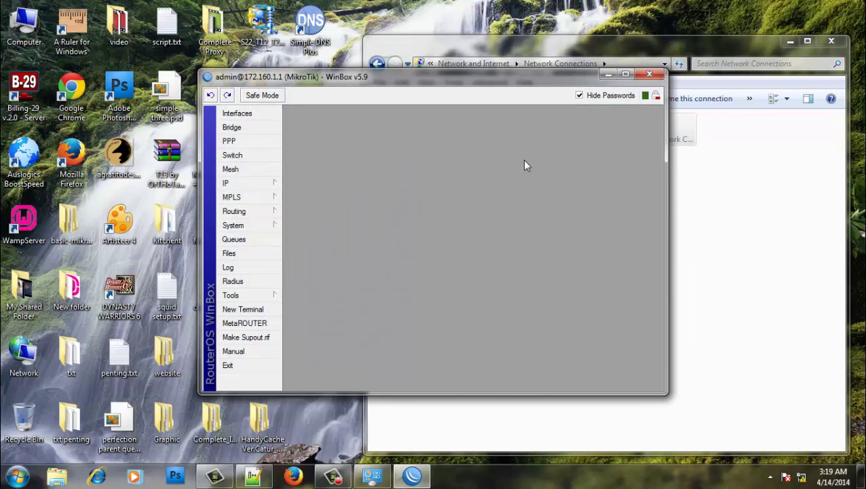
Check the router's IP address assignments in the address list and close the list.
left_click(244, 182)
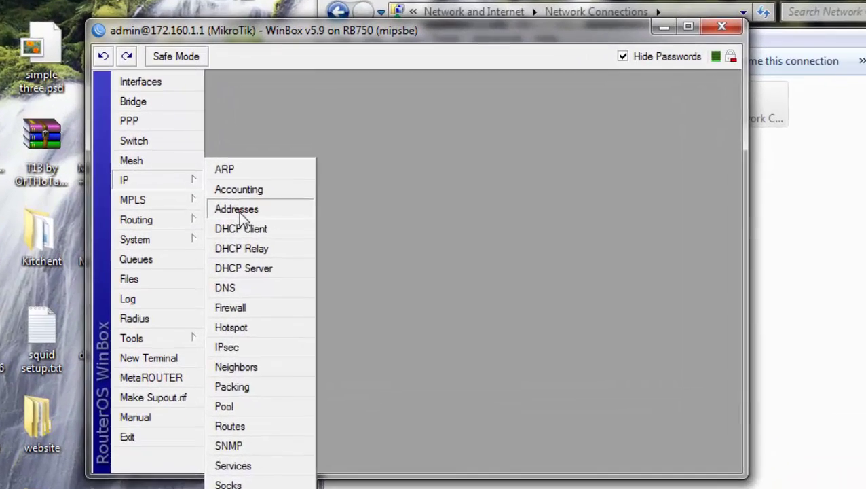
left_click(238, 209)
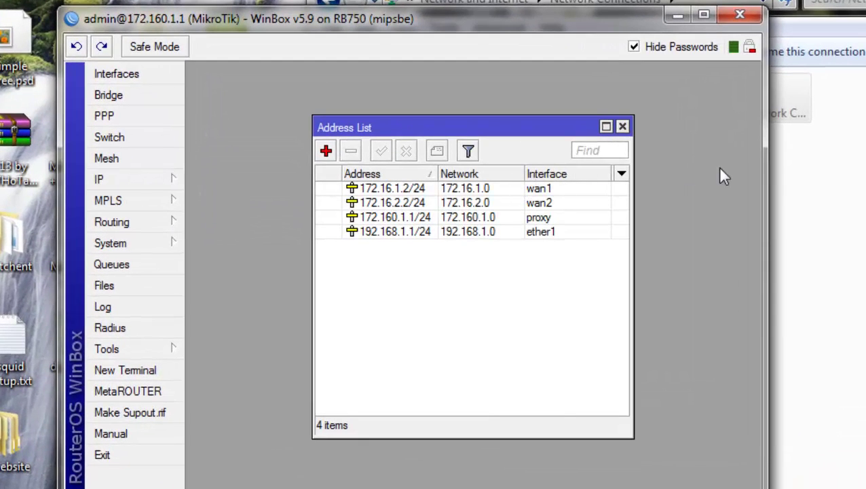
left_click(622, 127)
Open the firewall NAT rules, and copy the srcnat masquerade commands for wan1 and wan2 from the notes file.
left_click(120, 181)
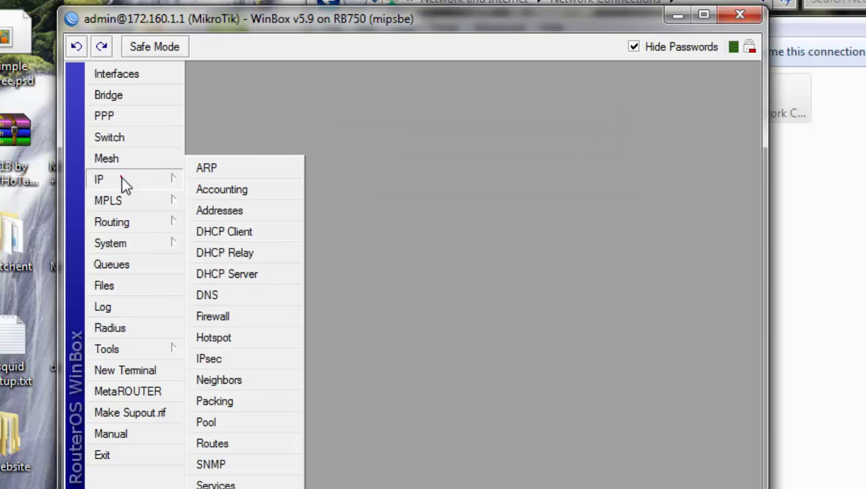
left_click(236, 317)
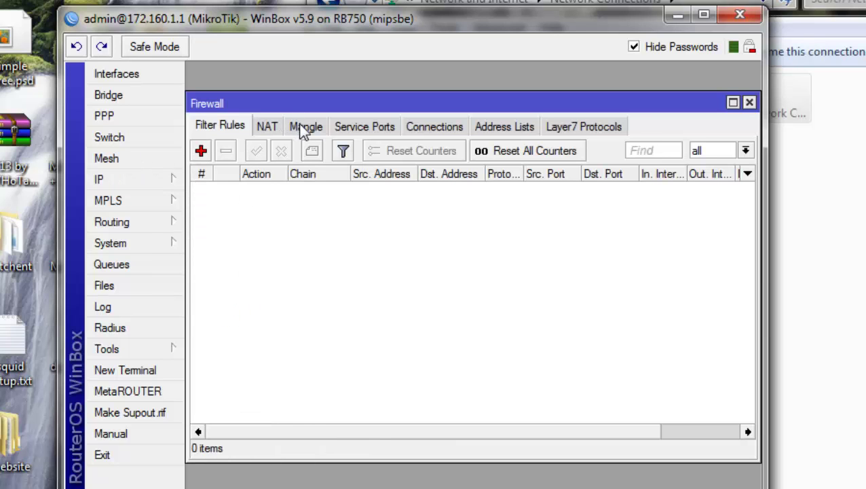
left_click(277, 126)
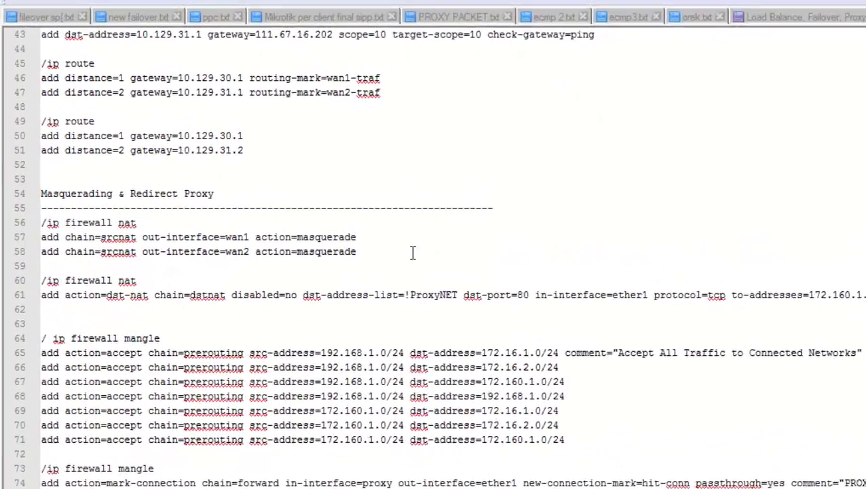
left_click(291, 233)
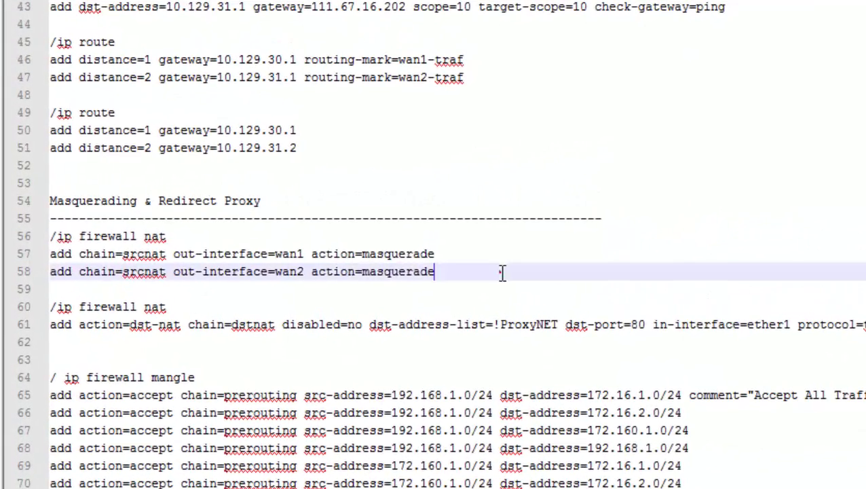
left_click_drag(502, 271, 21, 242)
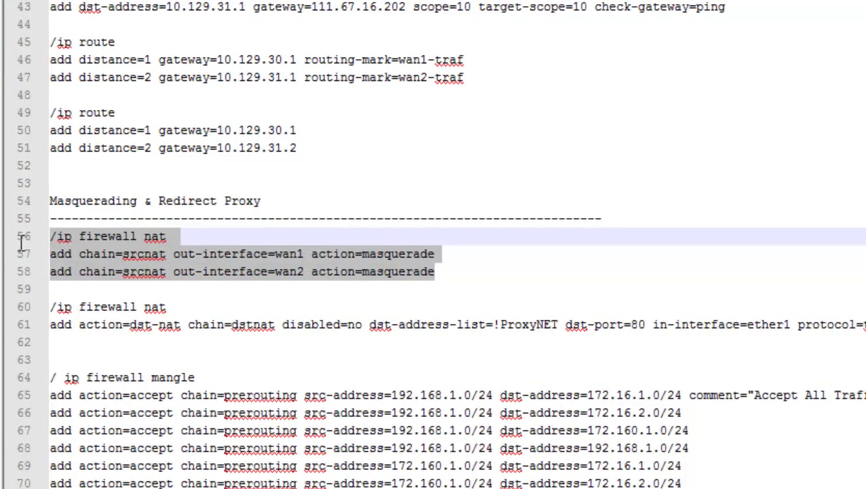
right_click(83, 249)
left_click(156, 290)
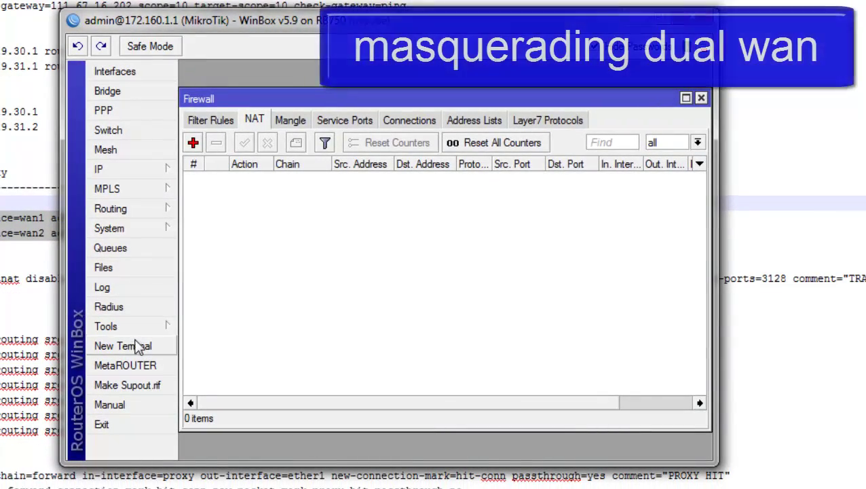
Run the copied commands in a new terminal to add srcnat masquerade rules for wan1 and wan2, then close the terminal.
left_click(135, 344)
right_click(342, 367)
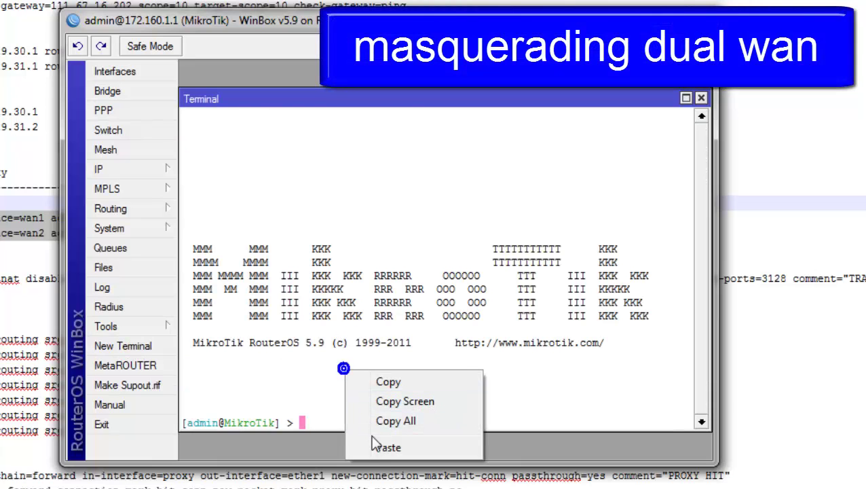
left_click(374, 447)
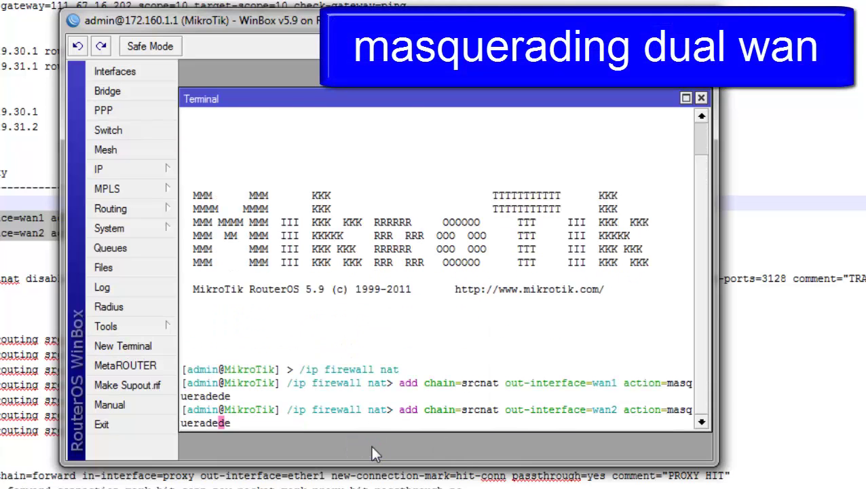
key("Return")
left_click(701, 99)
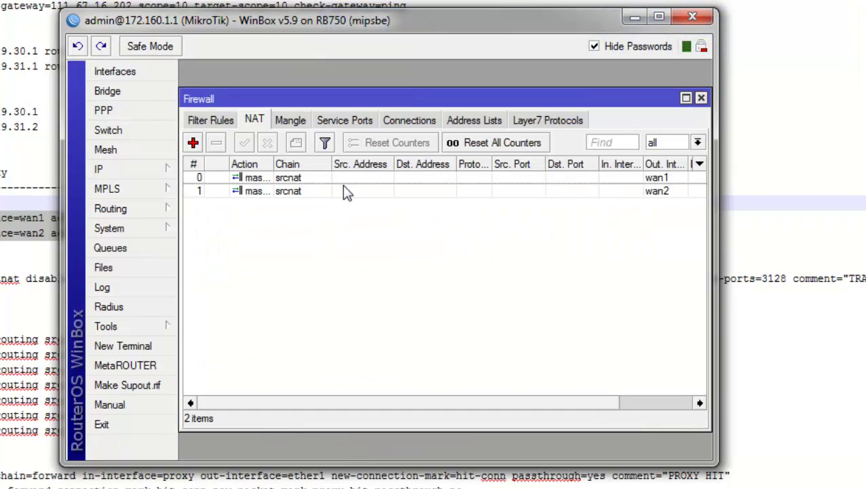
Glance at the mangle rules, return to NAT, and copy the DNS and firewall address-list commands from lb final.txt.
left_click(290, 126)
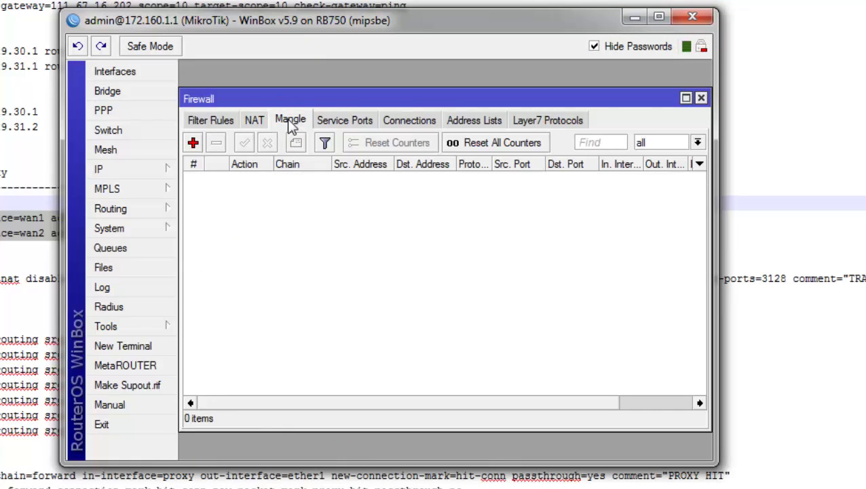
left_click(253, 125)
key("alt+Tab")
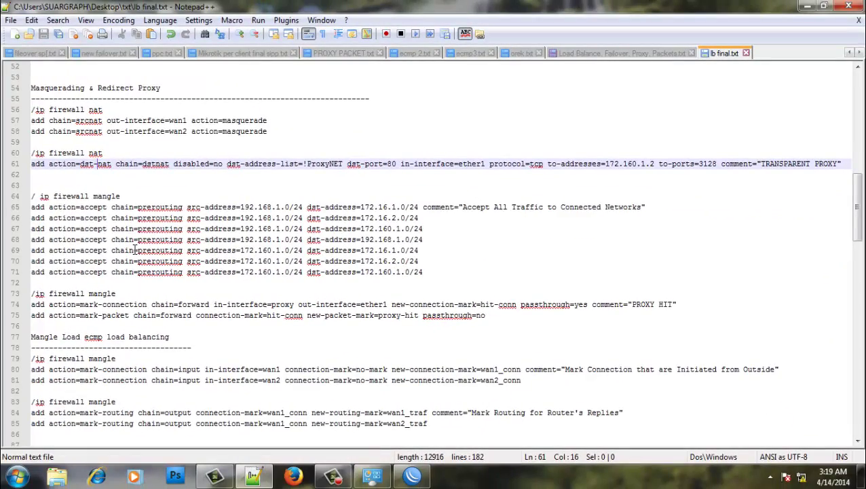
scroll(133, 250, "up", 15)
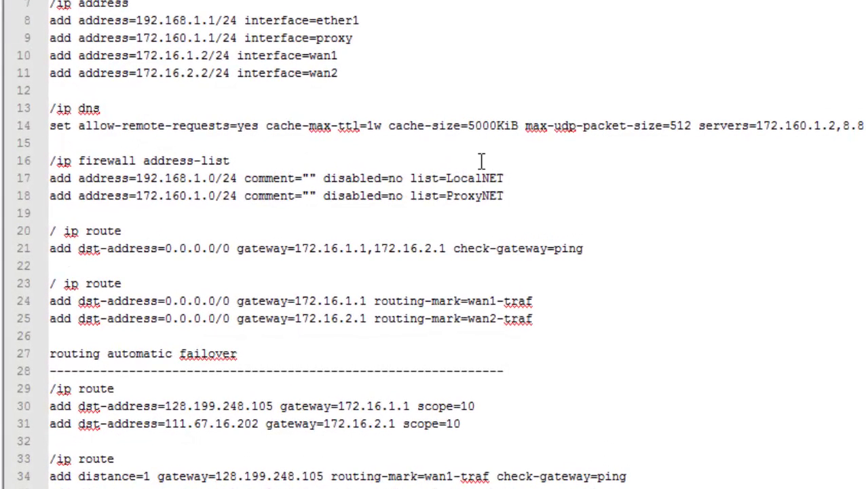
left_click_drag(543, 194, 2, 113)
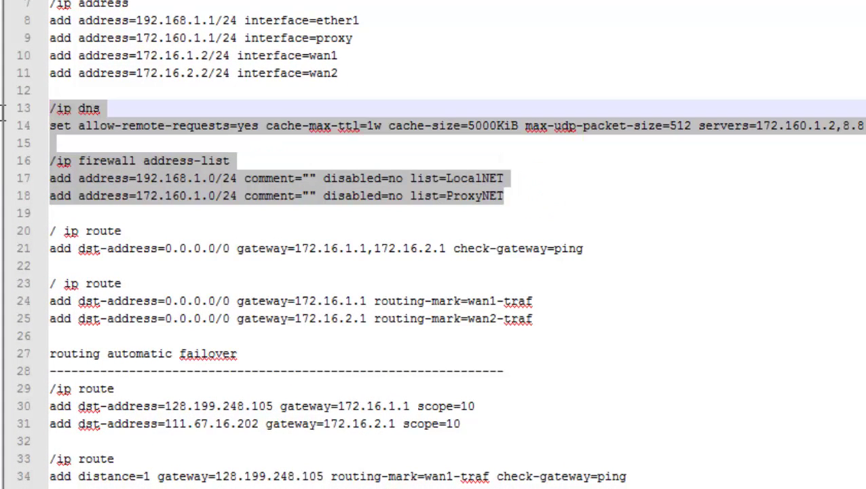
right_click(119, 129)
left_click(204, 155)
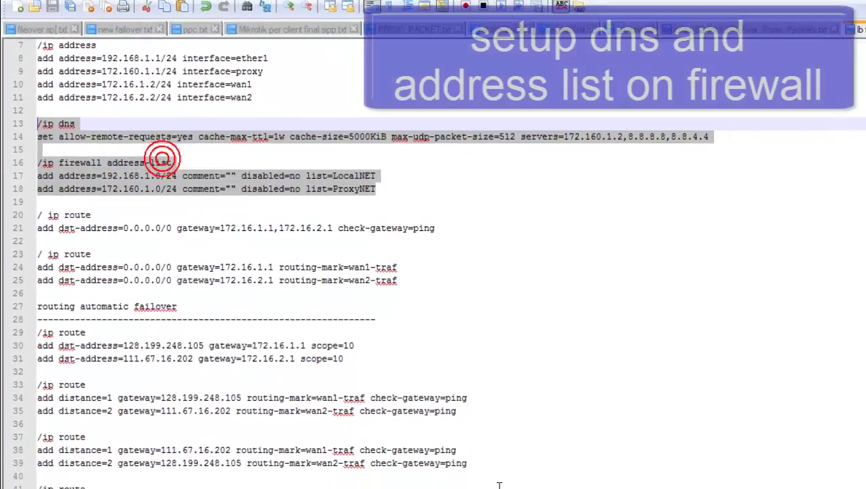
In a new terminal, set DNS servers 172.160.1.2, 8.8.8.8, 8.8.4.4 and add address lists LocalNET (192.168.1.0/24) and ProxyNET (172.160.1.0/24).
left_click(412, 476)
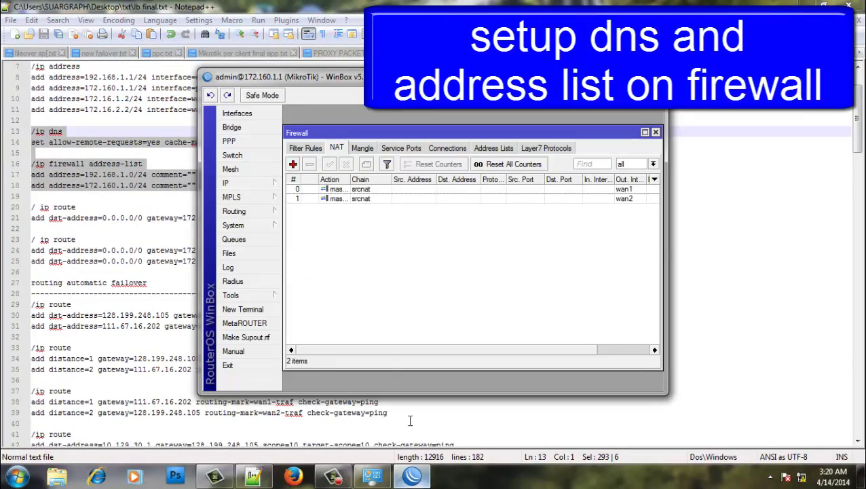
left_click(252, 309)
right_click(400, 338)
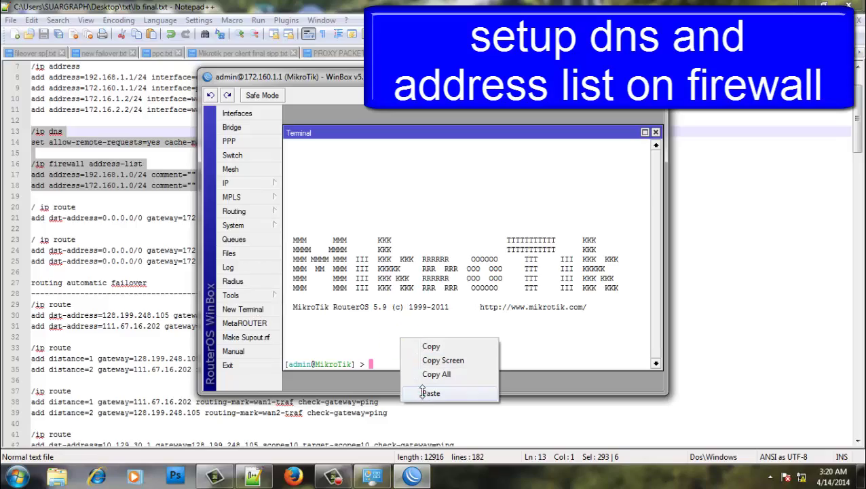
left_click(431, 392)
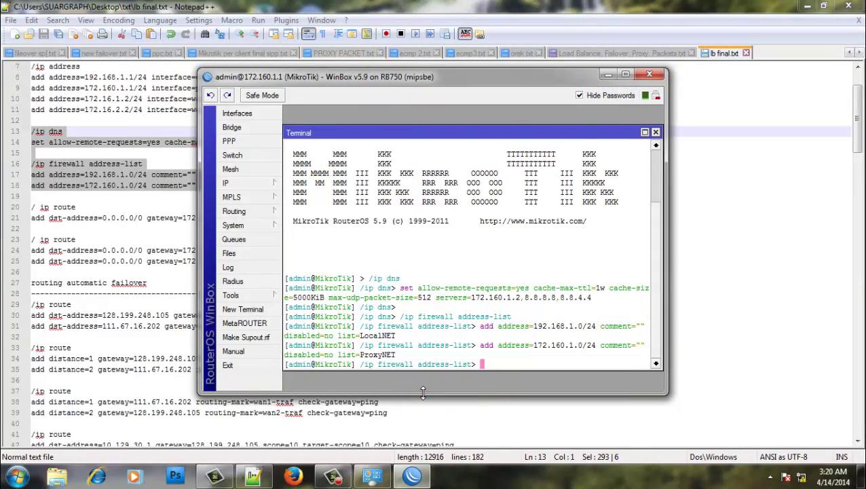
left_click(656, 132)
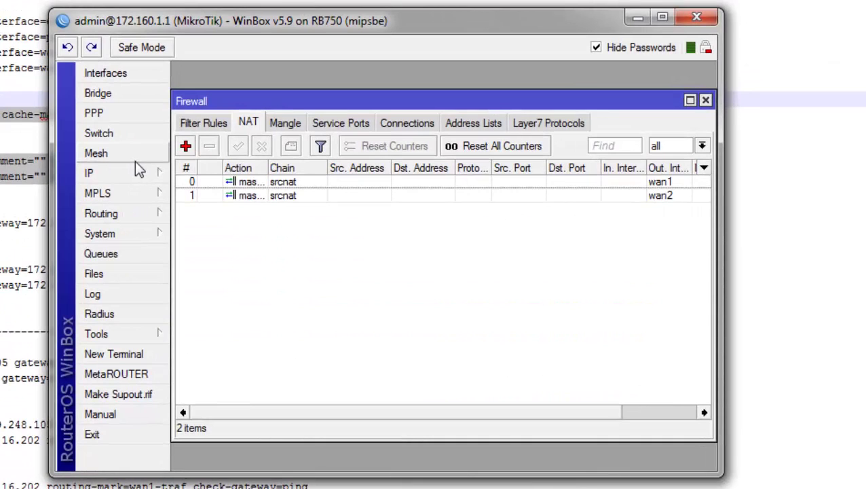
Open the router's DNS settings to check the servers, remote requests option and cache size.
left_click(135, 171)
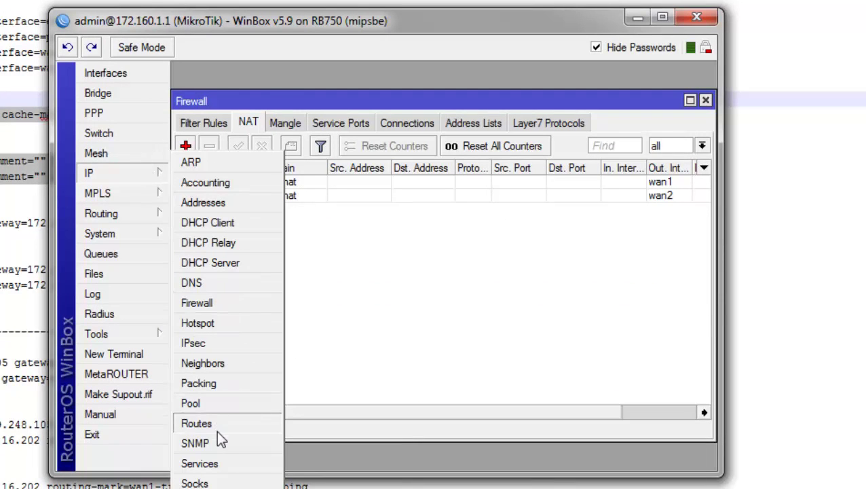
left_click(200, 284)
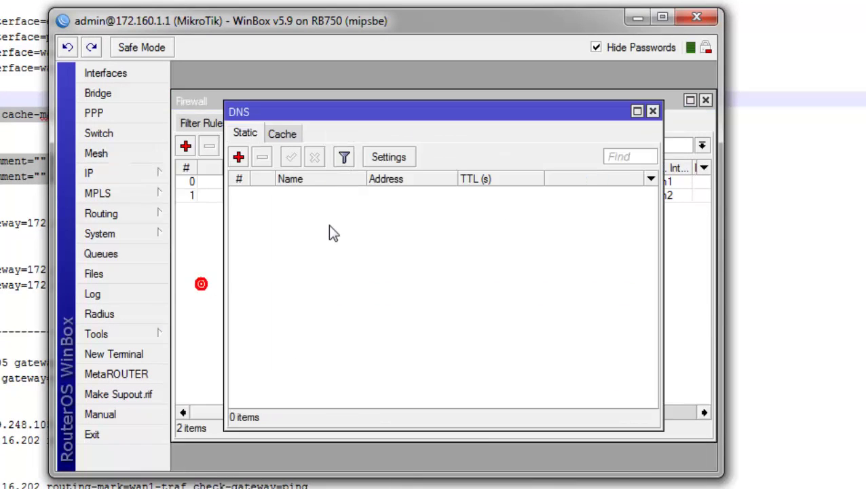
left_click(388, 157)
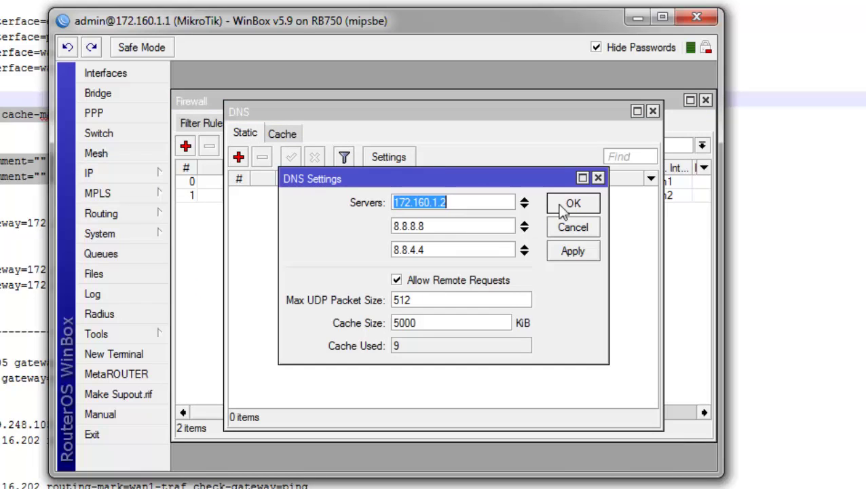
Close the DNS settings and DNS windows, review the firewall address lists, then close the Firewall window.
left_click(598, 178)
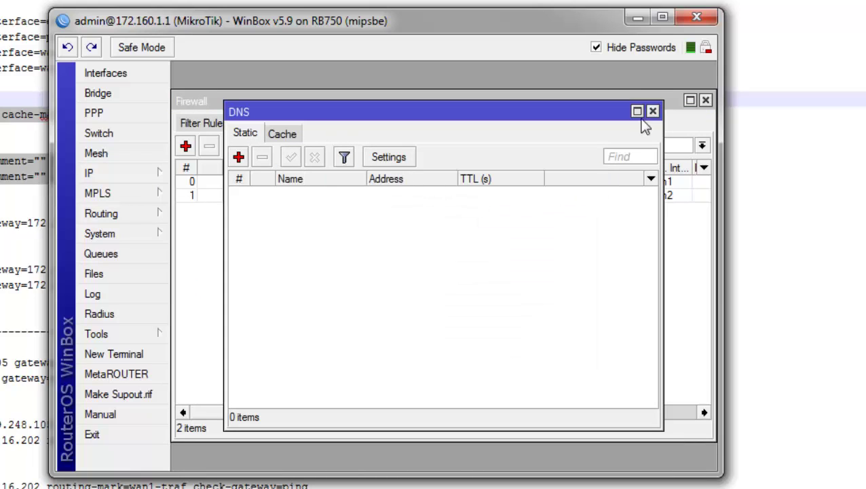
left_click(652, 111)
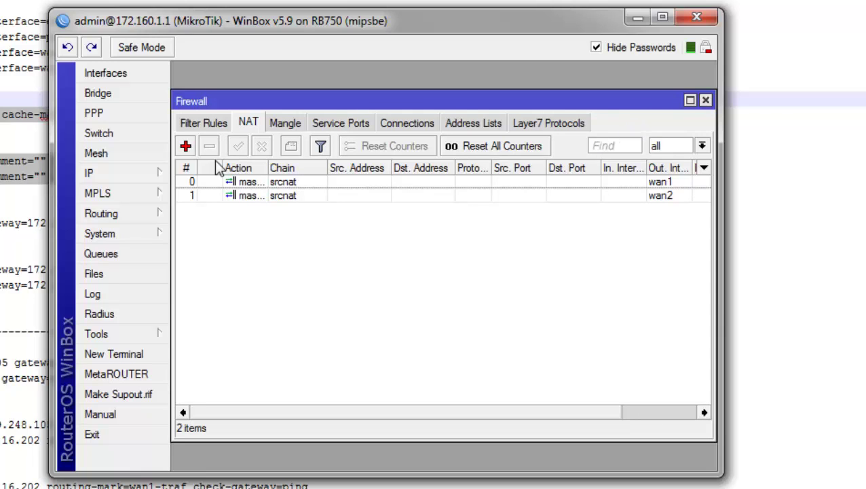
left_click(467, 127)
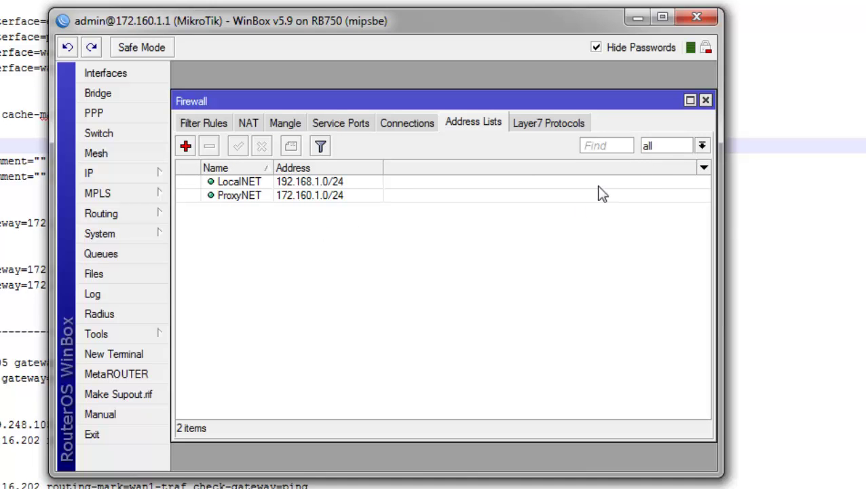
left_click(706, 101)
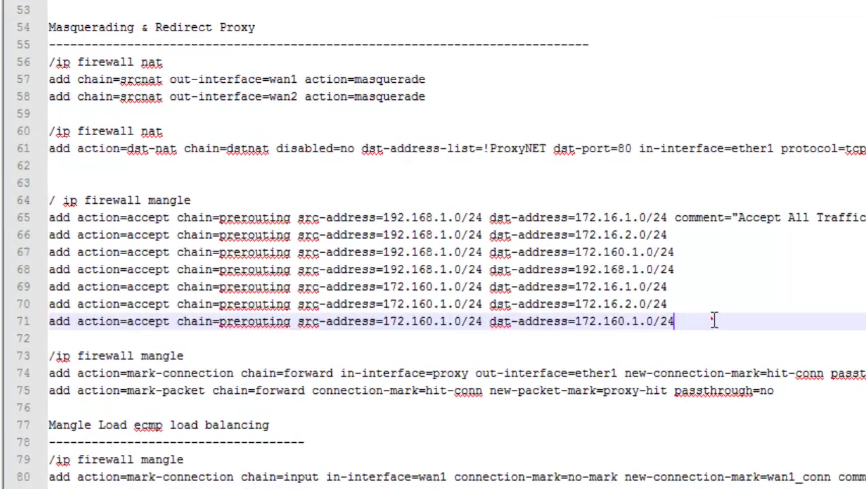
Copy the mangle commands that accept prerouting traffic to connected networks from lb final.txt.
left_click_drag(446, 272, 2, 199)
right_click(159, 237)
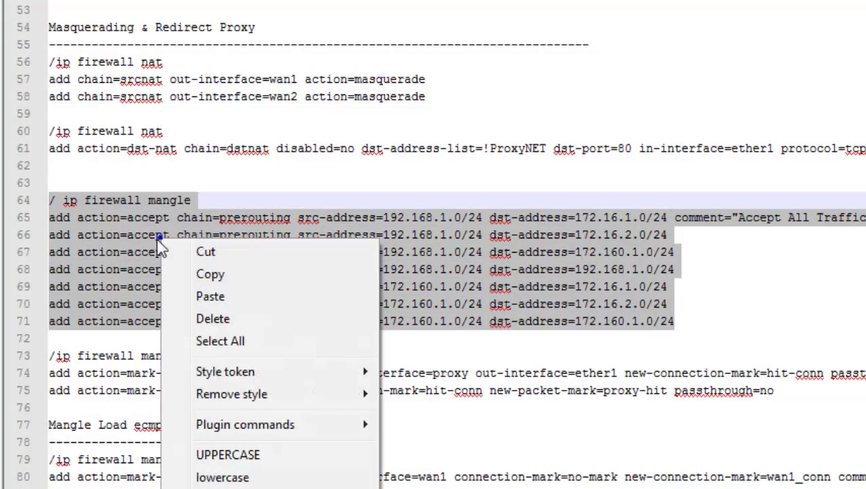
left_click(279, 272)
Run the copied commands in a new WinBox terminal to add the "Accept All Traffic to Connected Networks" prerouting mangle rules, and close the terminal.
key("alt+Tab")
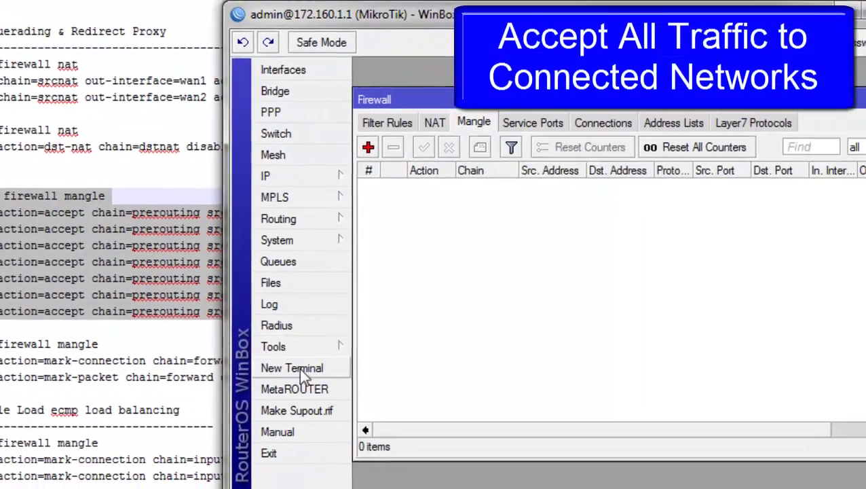
left_click(382, 374)
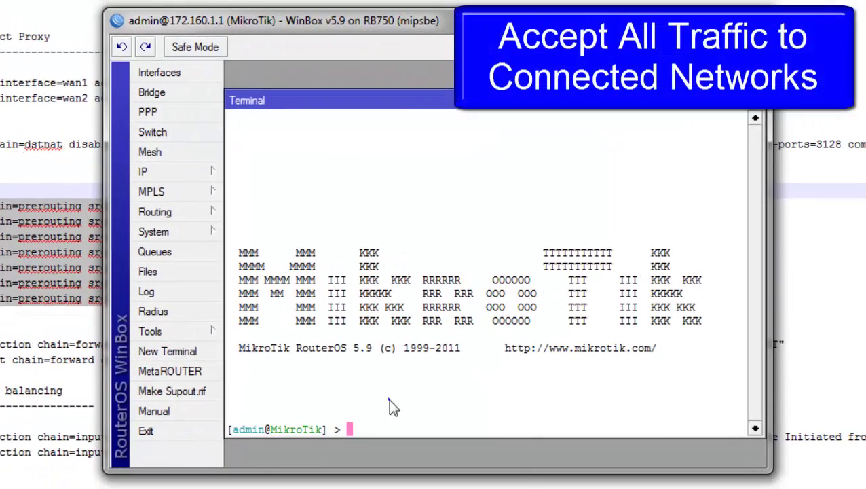
right_click(402, 401)
left_click(441, 478)
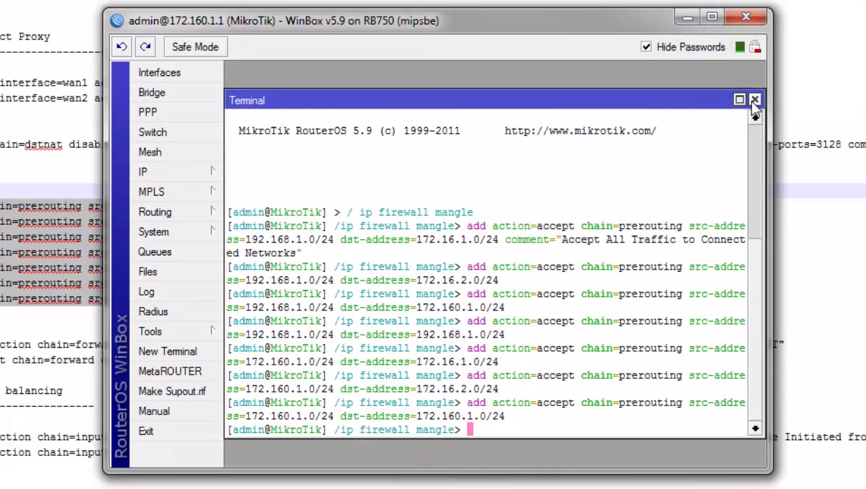
left_click(754, 99)
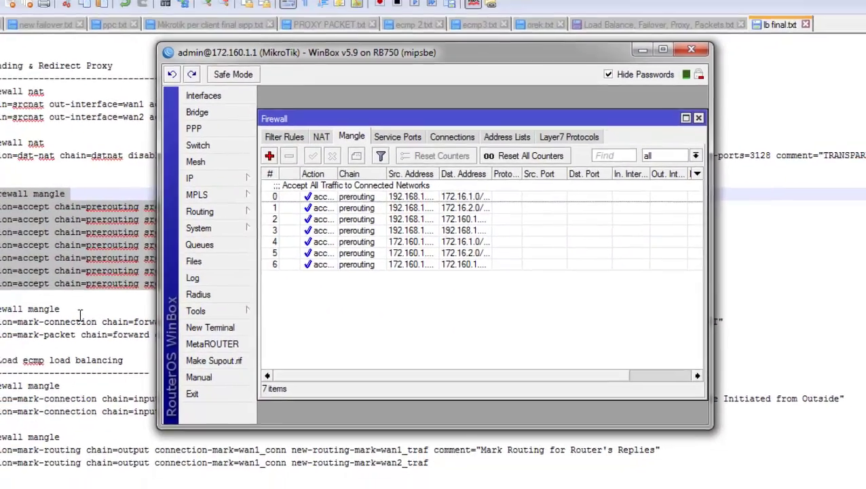
Copy the /ip firewall nat block with the TRANSPARENT PROXY dst-nat rule from lb final.txt in Notepad++.
left_click(80, 314)
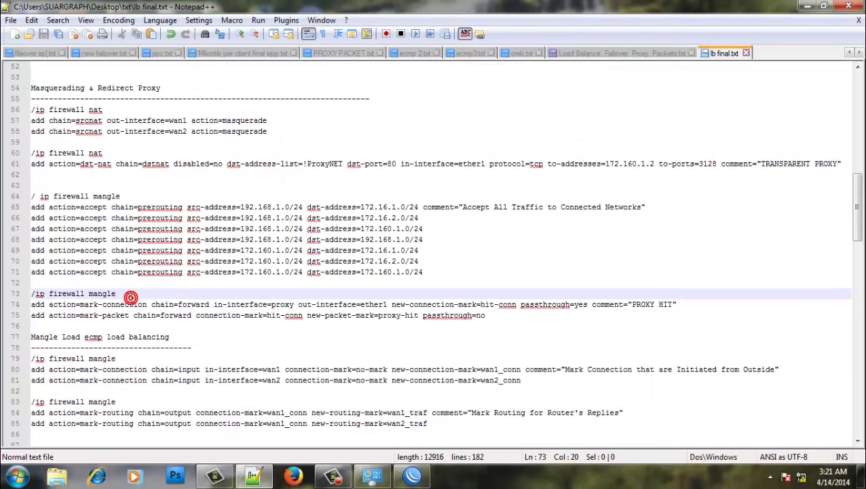
left_click(213, 164)
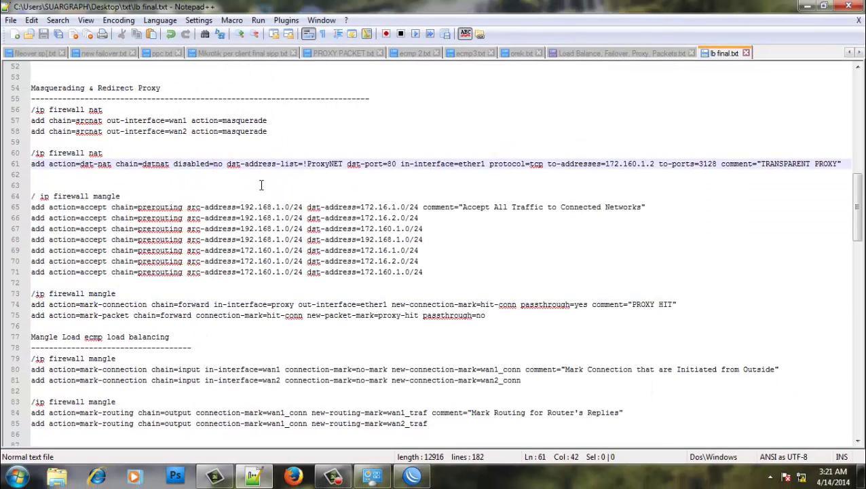
left_click_drag(260, 184, 31, 151)
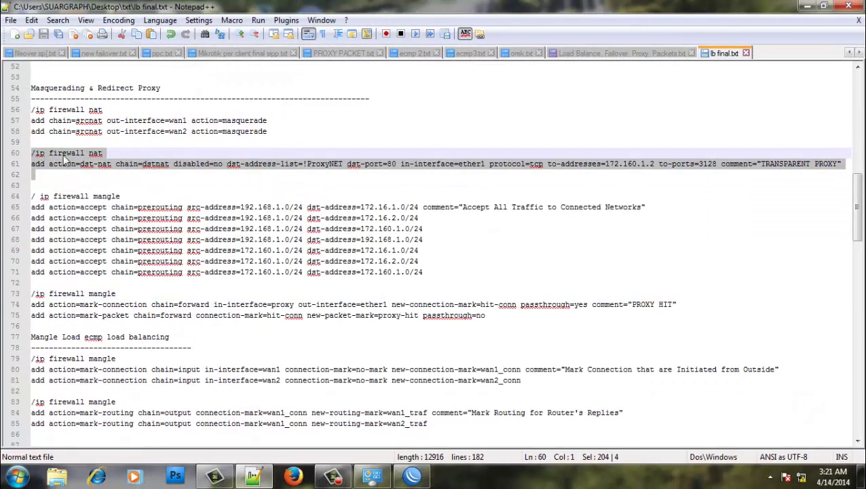
right_click(66, 157)
left_click(102, 178)
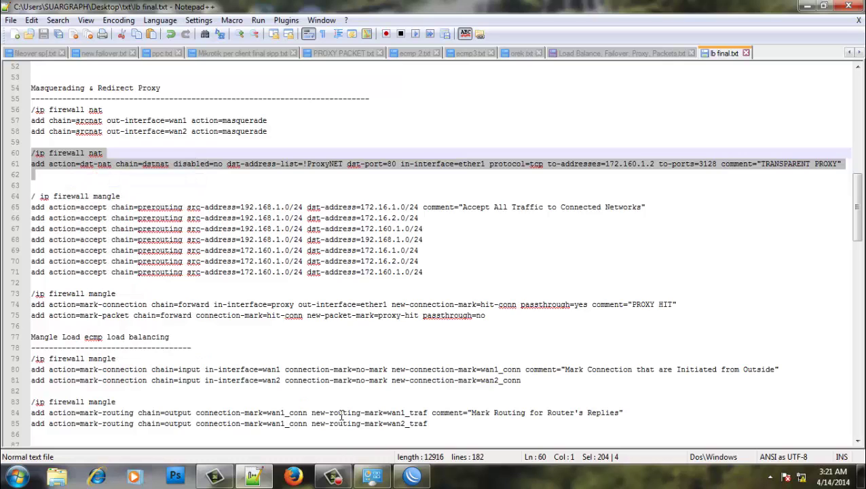
In a new WinBox terminal, add the TRANSPARENT PROXY dst-nat rule redirecting ether1 TCP port 80 to 172.160.1.2:3128, and close the extra windows.
left_click(416, 478)
left_click(338, 149)
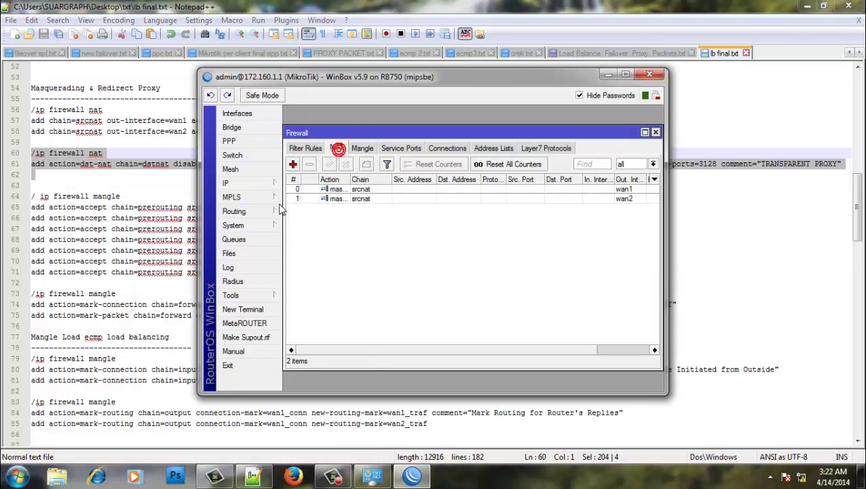
left_click(252, 183)
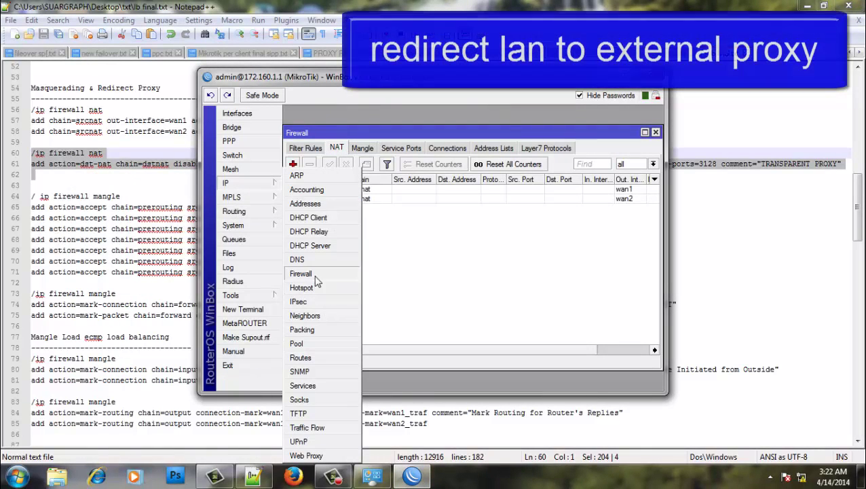
left_click(315, 273)
left_click(245, 323)
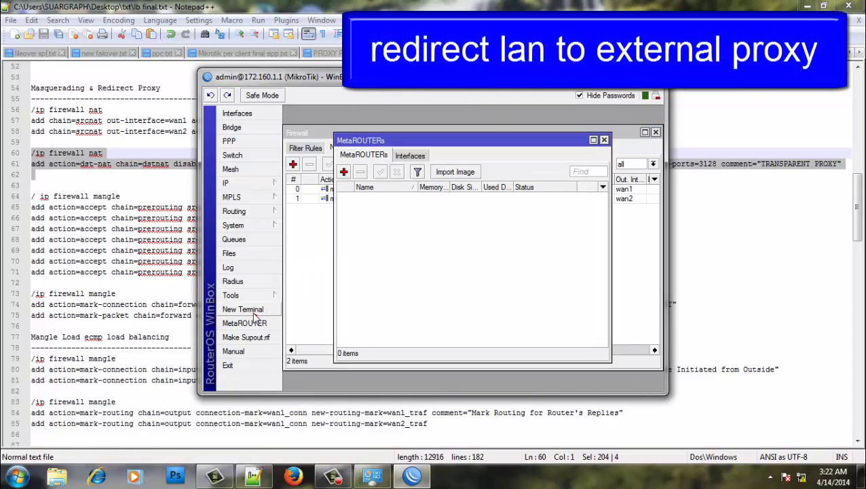
left_click(243, 309)
right_click(388, 348)
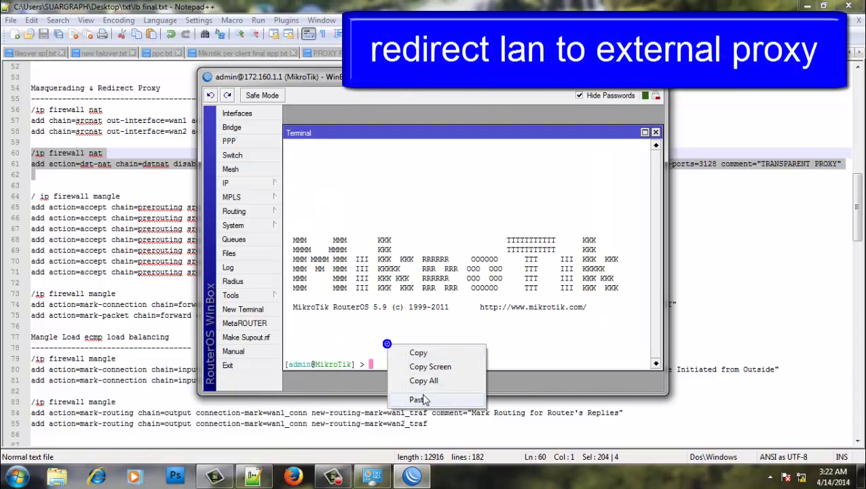
left_click(422, 396)
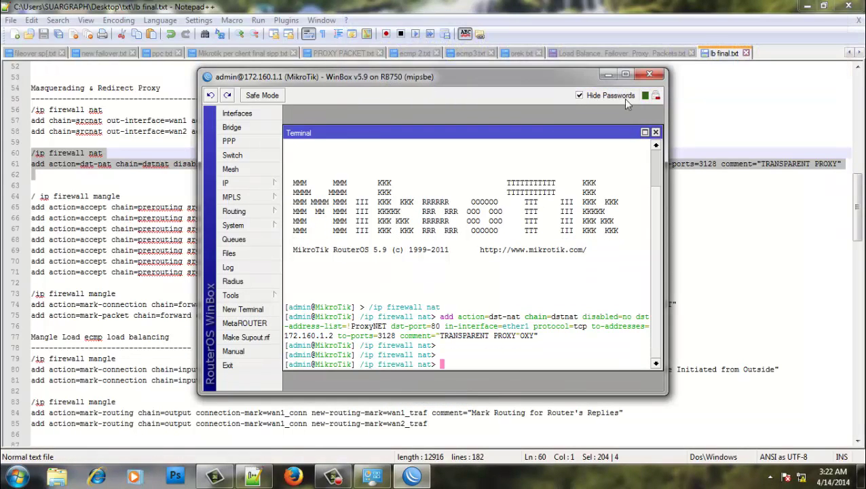
left_click(655, 133)
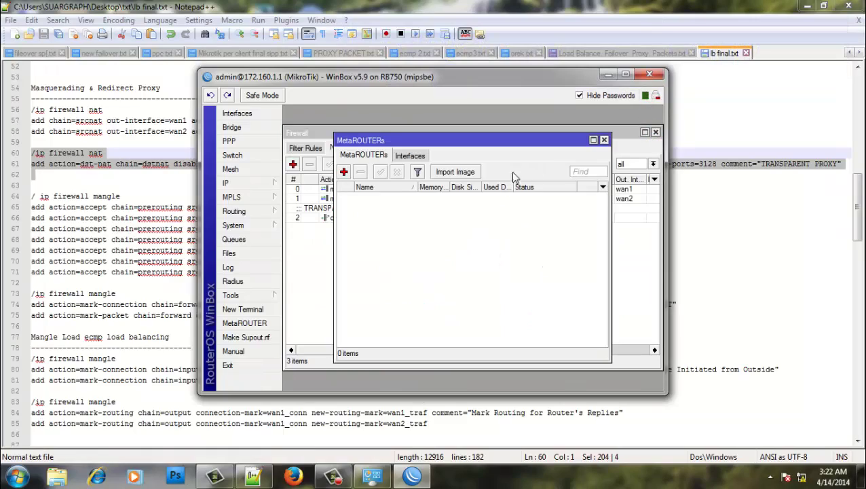
left_click(604, 141)
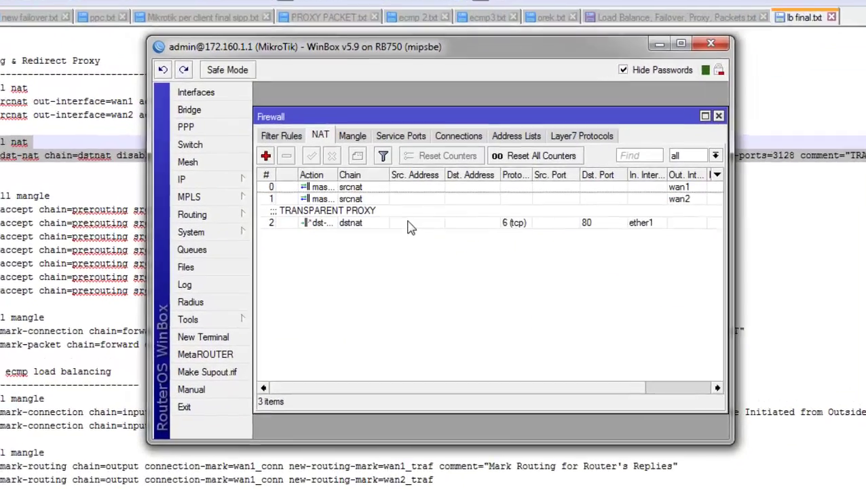
Select the TRANSPARENT PROXY NAT rule and widen the WinBox and Firewall windows to show more rule columns.
left_click(402, 217)
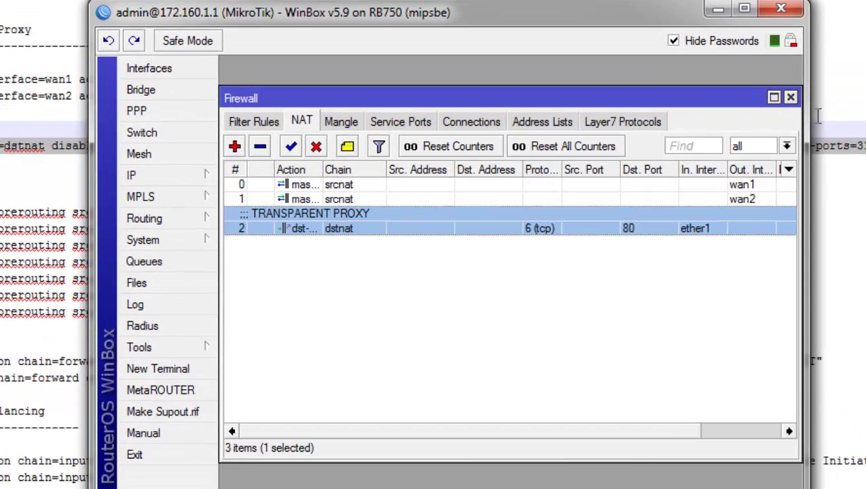
left_click_drag(807, 116, 865, 117)
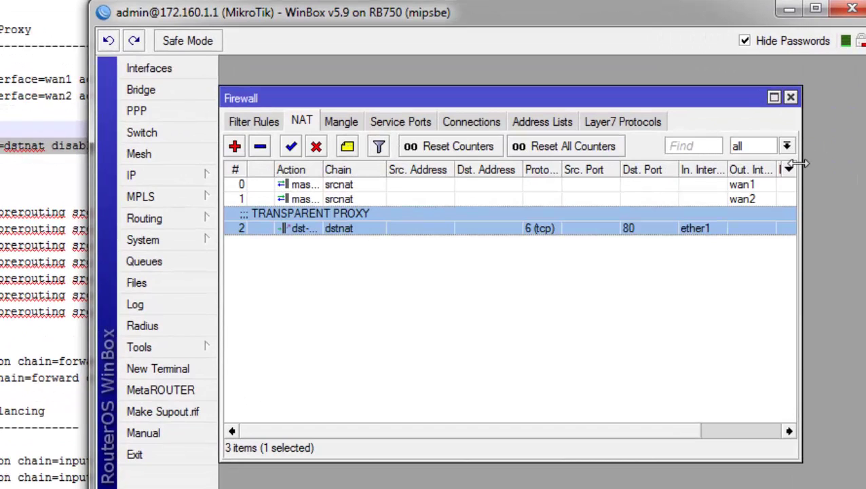
left_click_drag(803, 163, 865, 163)
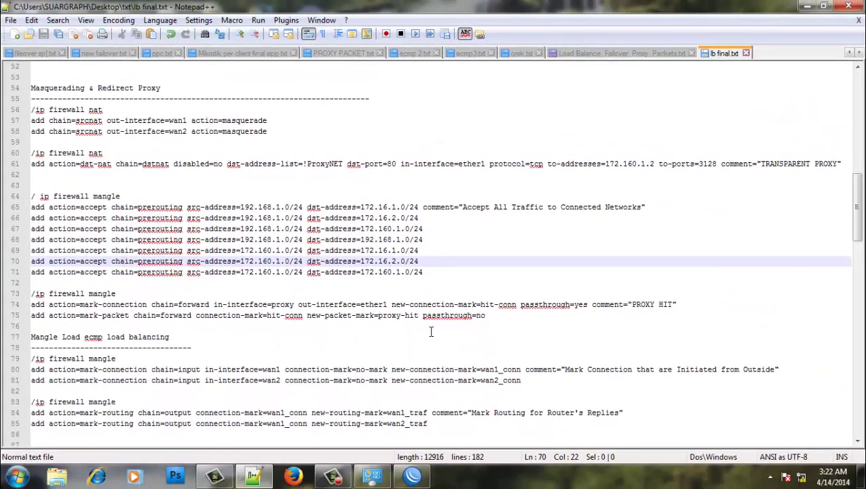
Copy the PROXY HIT mark-connection and mark-packet mangle commands from lb final.txt.
left_click_drag(494, 315, 31, 293)
right_click(125, 307)
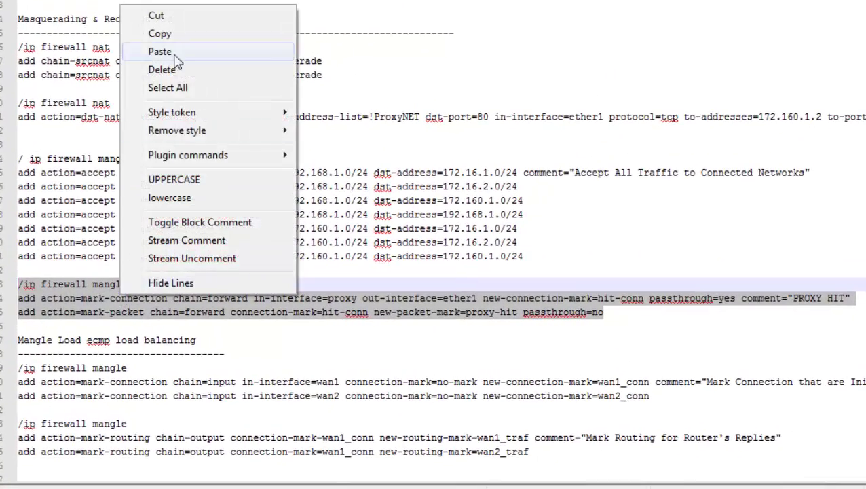
left_click(179, 48)
From the mangle rules in WinBox, run the copied commands in a new terminal to add the PROXY HIT hit-conn and proxy-hit marks.
key("alt+Tab")
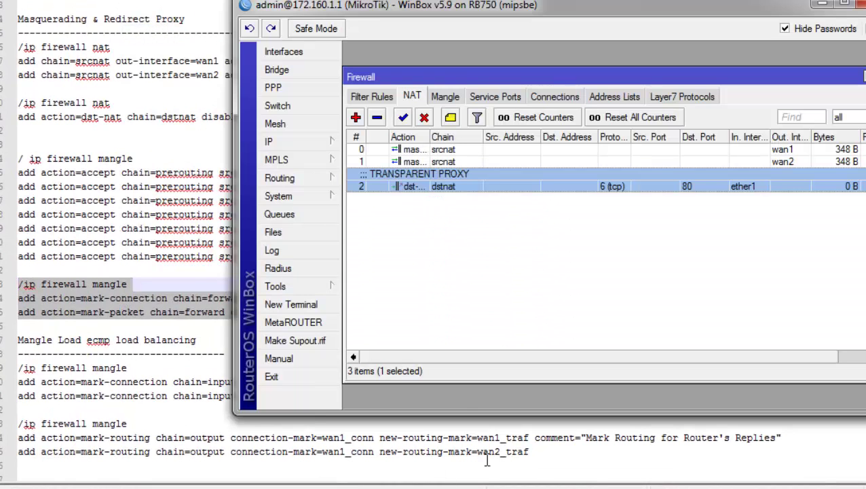
left_click(447, 97)
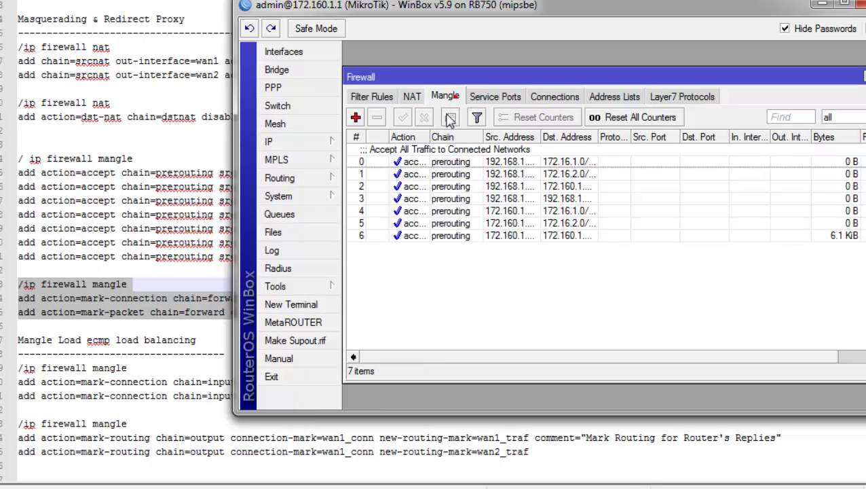
left_click(294, 307)
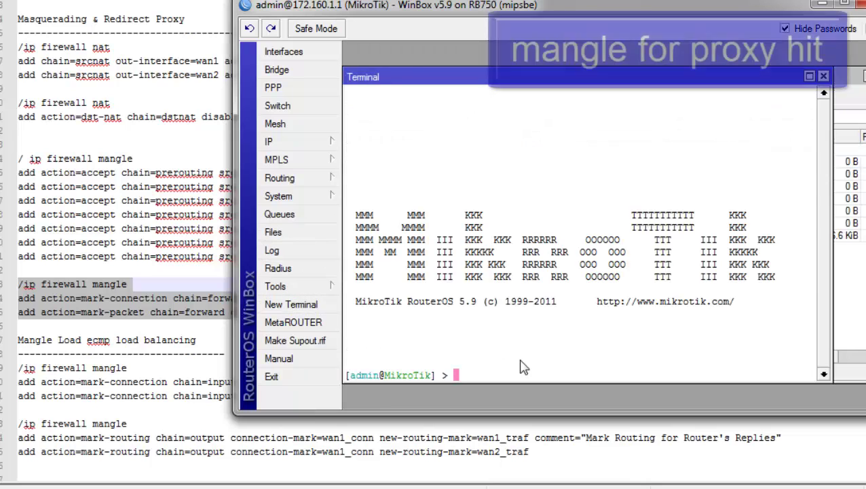
right_click(523, 366)
left_click(558, 429)
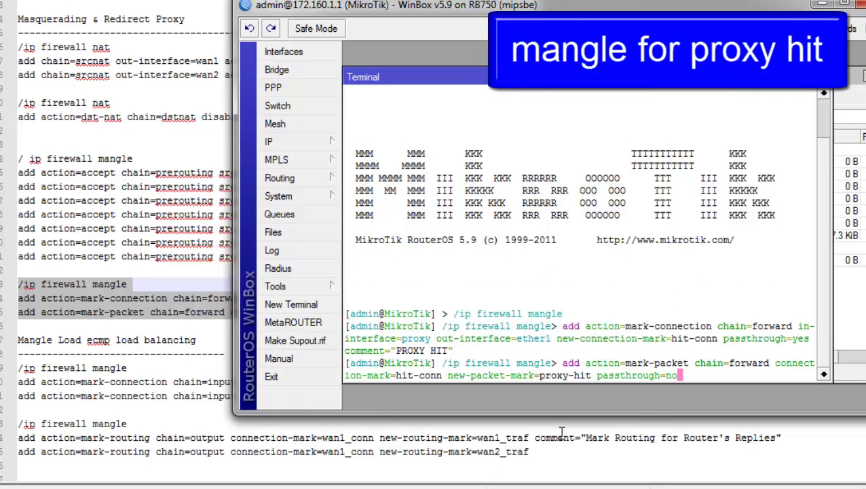
key("Return")
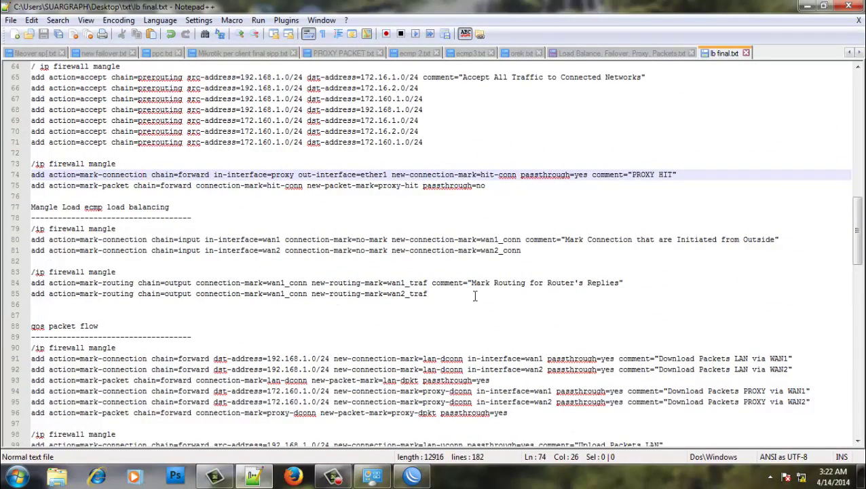
Copy the ECMP load balancing mangle commands for connection and routing marks from lb final.txt.
left_click_drag(476, 296, 20, 228)
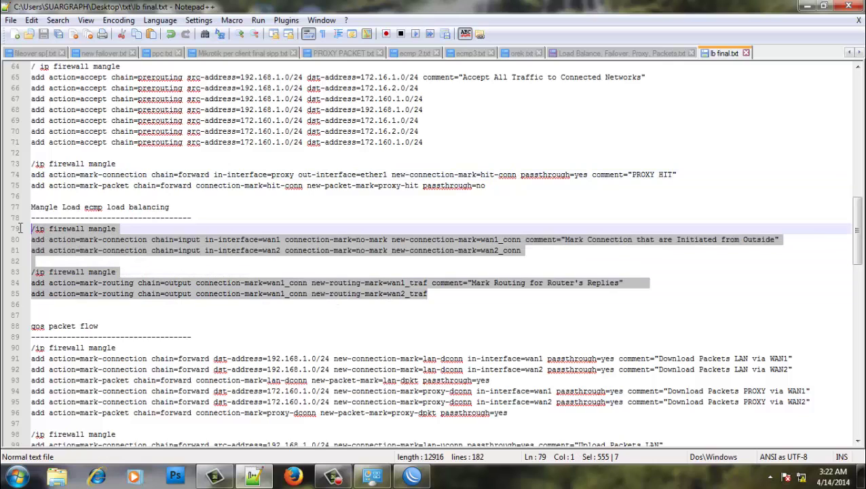
right_click(92, 235)
left_click(118, 257)
Run the copied commands in a new WinBox terminal to add the wan1 and wan2 input connection-mark and output routing-mark rules, then close the terminal.
left_click(412, 475)
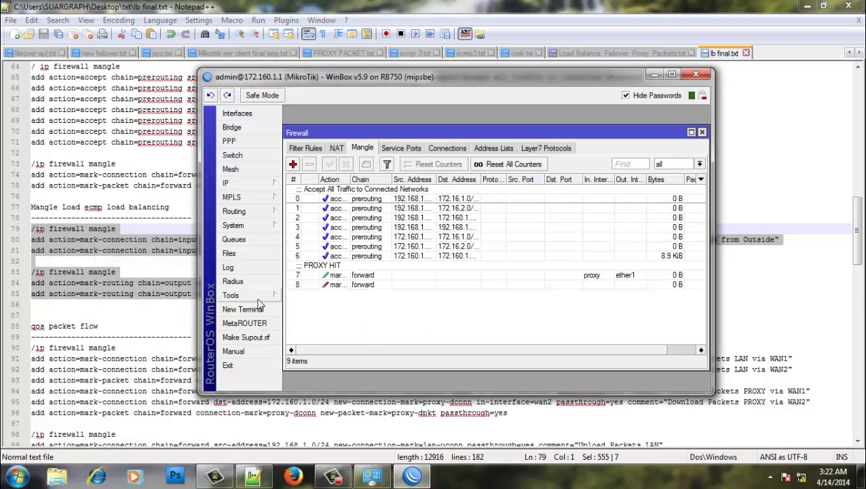
left_click(241, 309)
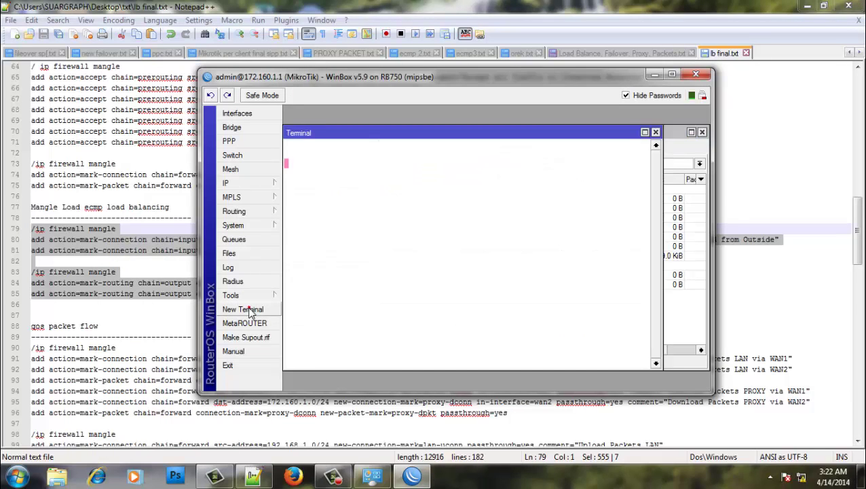
right_click(393, 338)
left_click(422, 394)
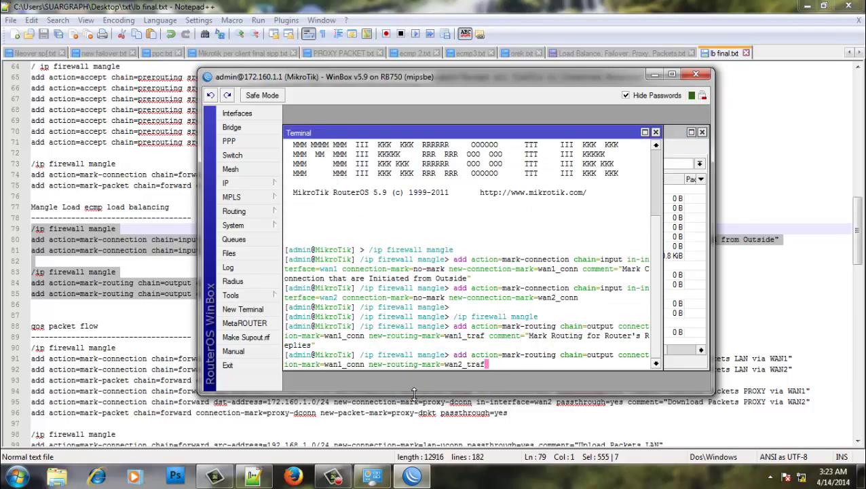
key("Return")
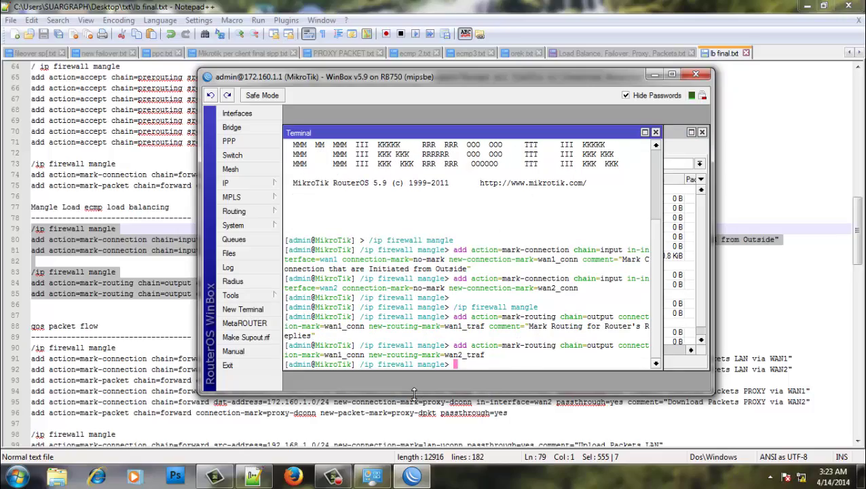
left_click(656, 133)
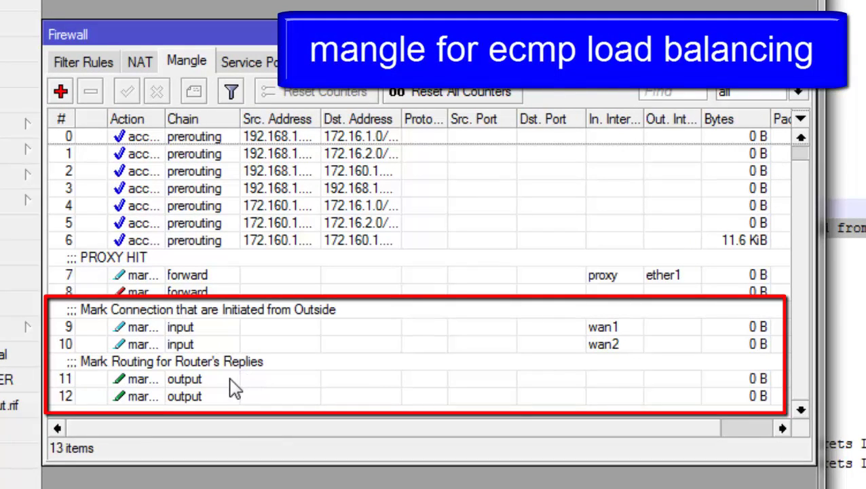
Review the firewall NAT rules, the current route list and the mangle rules.
left_click(140, 62)
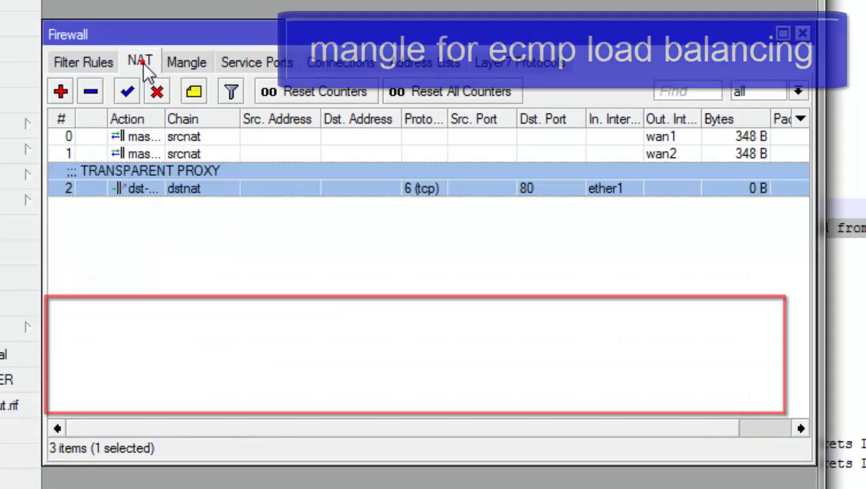
left_click(17, 124)
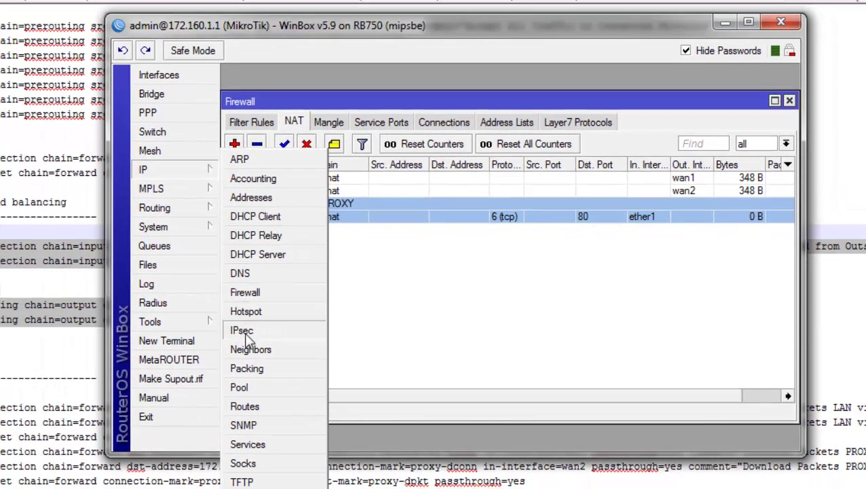
left_click(209, 414)
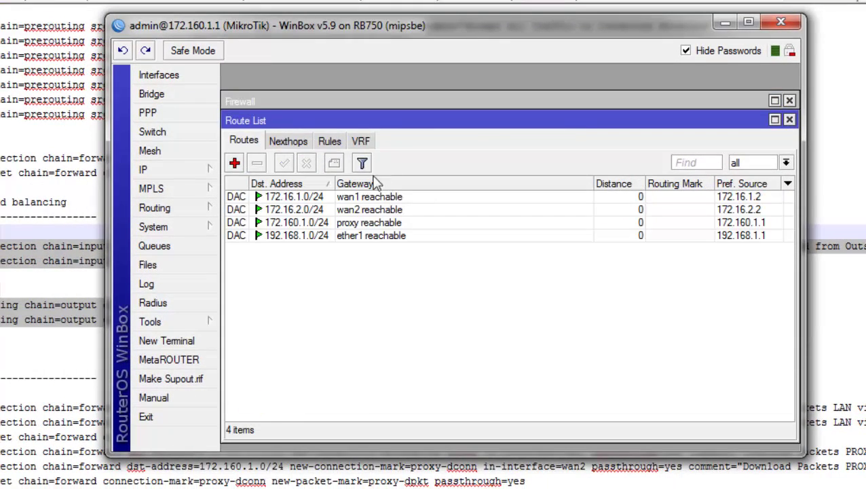
left_click(790, 120)
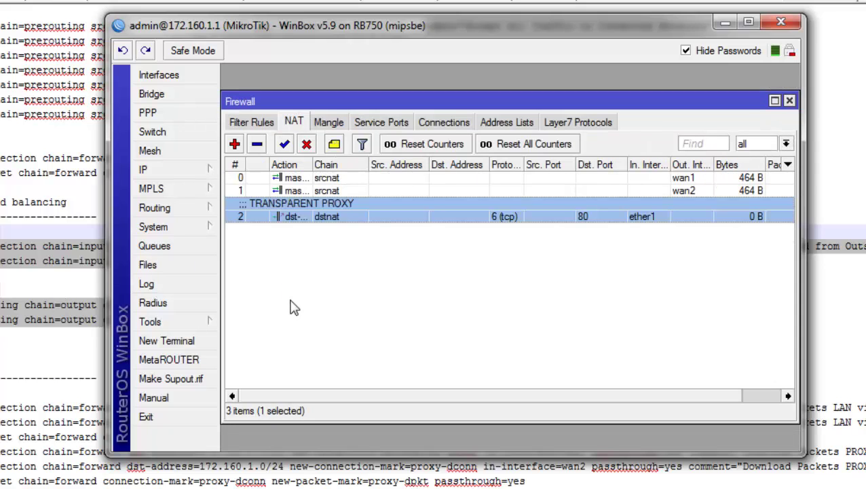
left_click(328, 123)
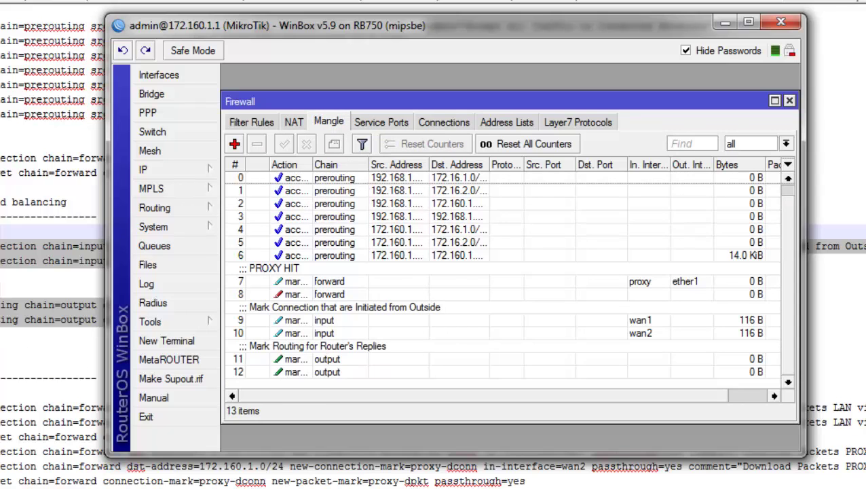
Copy all the /ip route commands of the routing automatic failover section from lb final.txt.
key("alt+Tab")
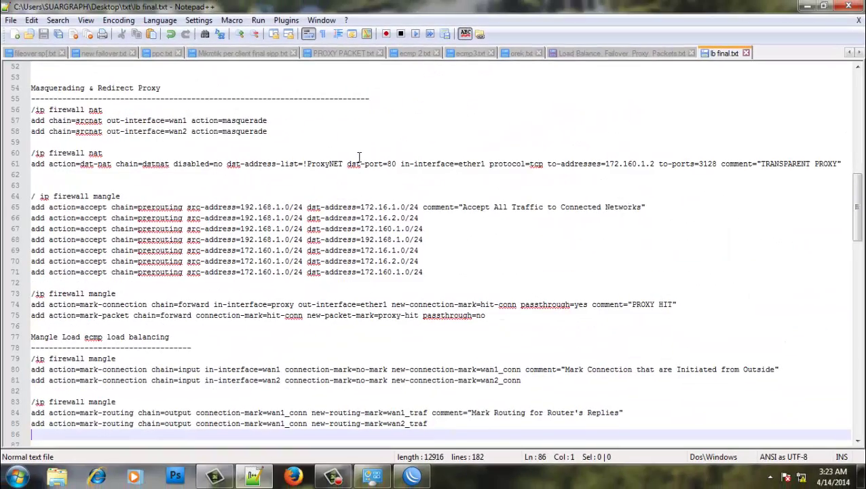
scroll(359, 157, "up", 12)
left_click(212, 140)
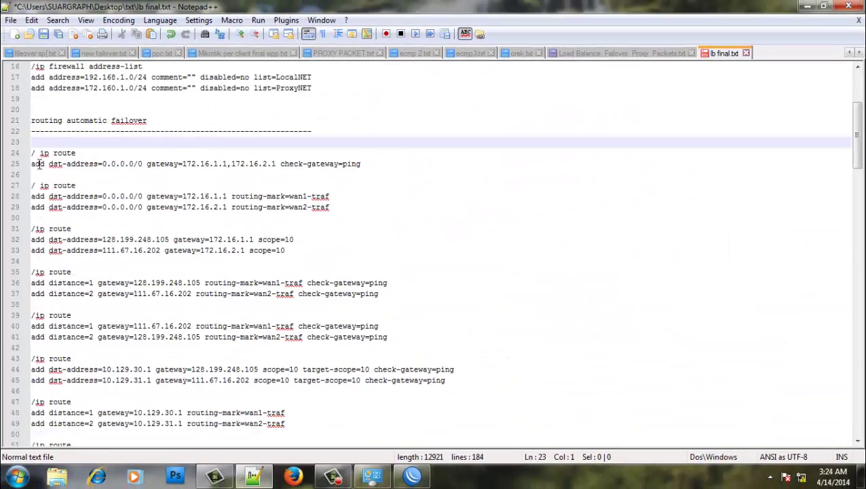
left_click_drag(32, 154, 32, 327)
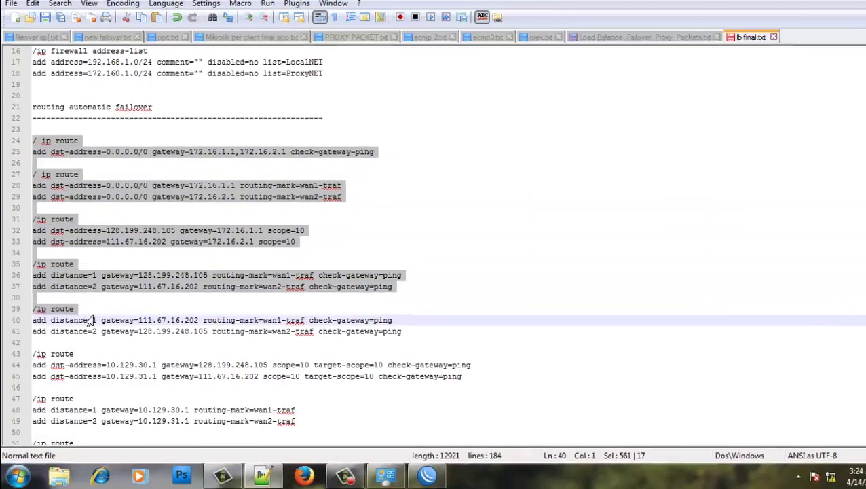
left_click_drag(91, 322, 278, 271)
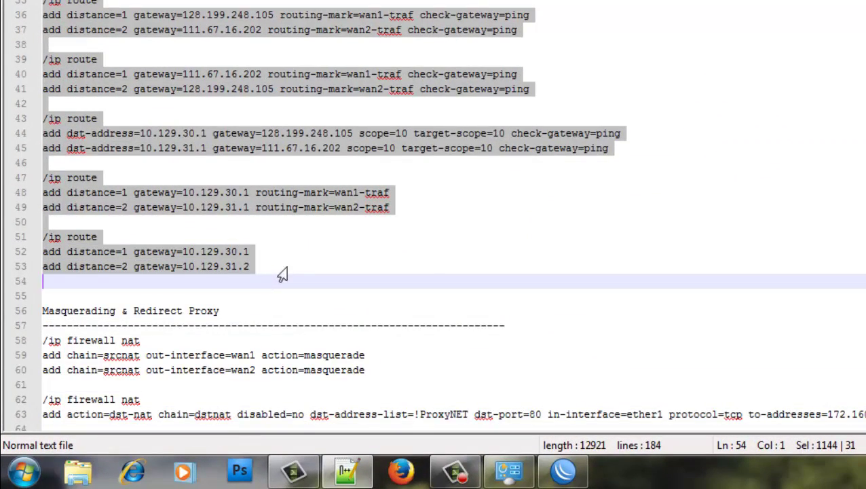
right_click(179, 264)
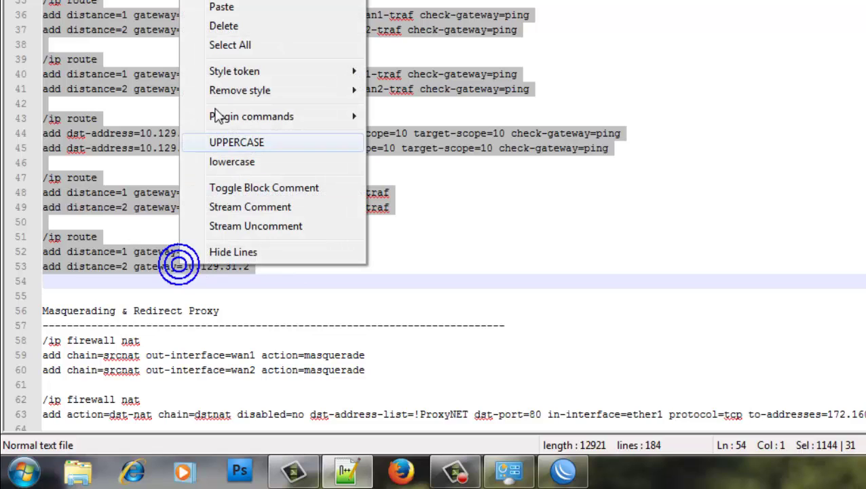
left_click(251, 1)
With the WinBox route list open, run the copied commands in a new terminal to add the ECMP and failover routes, then close the terminal.
left_click(562, 470)
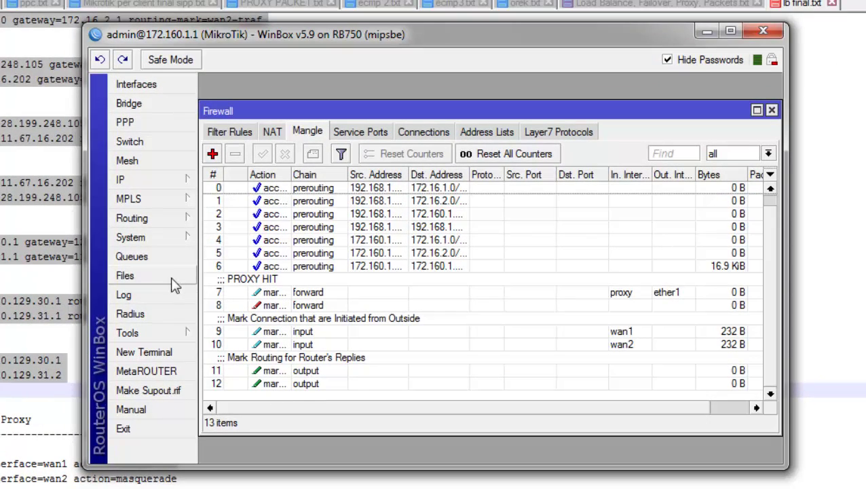
left_click(273, 132)
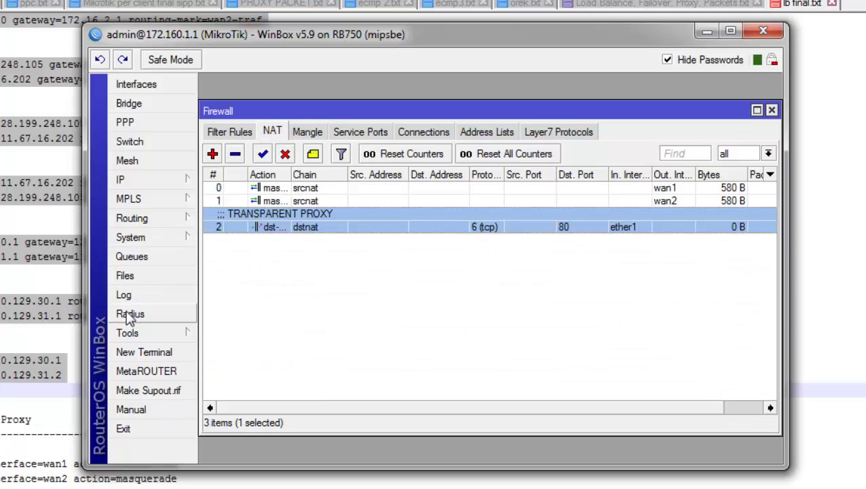
left_click(147, 181)
left_click(226, 418)
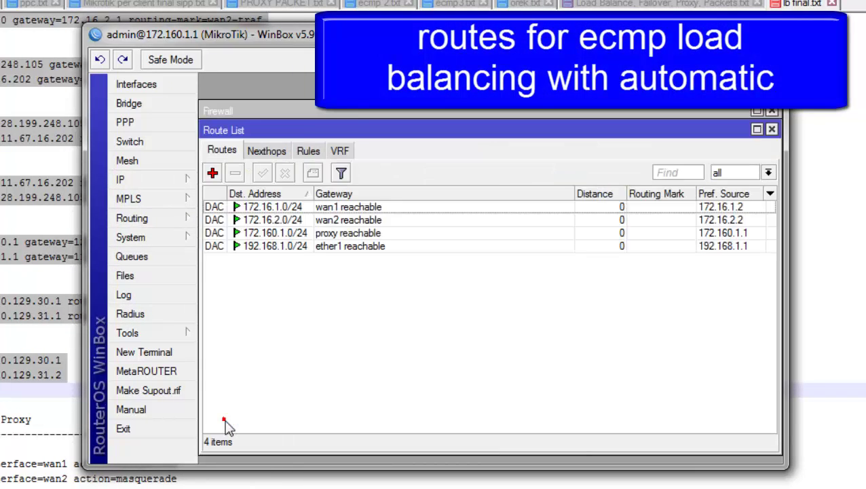
left_click(171, 352)
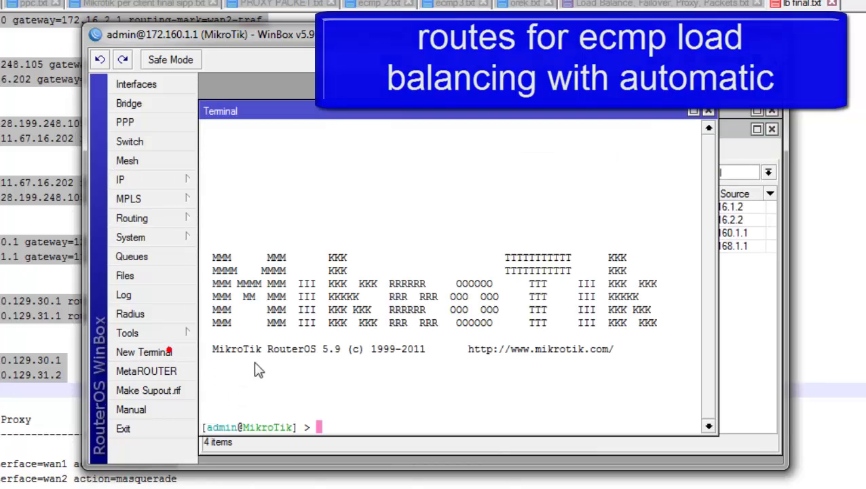
right_click(328, 387)
left_click(365, 461)
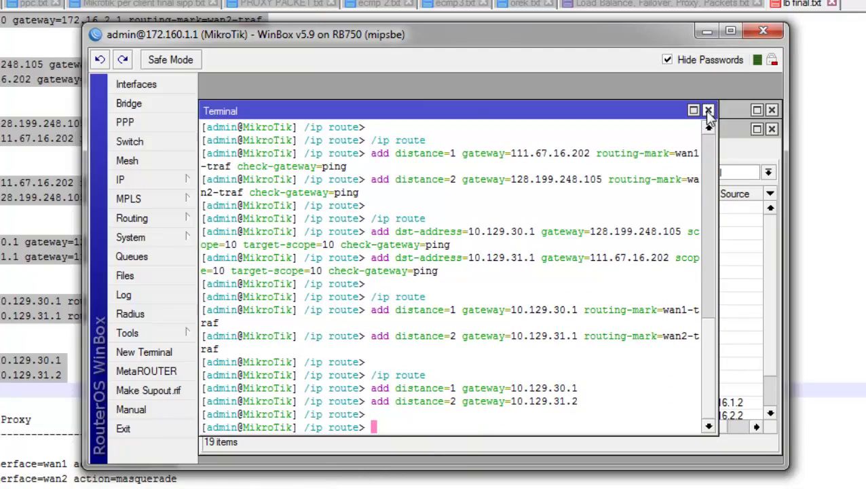
left_click(708, 110)
Examine the gateways, distances and wan1-traf and wan2-traf routing marks in the route list, then close it.
scroll(379, 306, "down", 1)
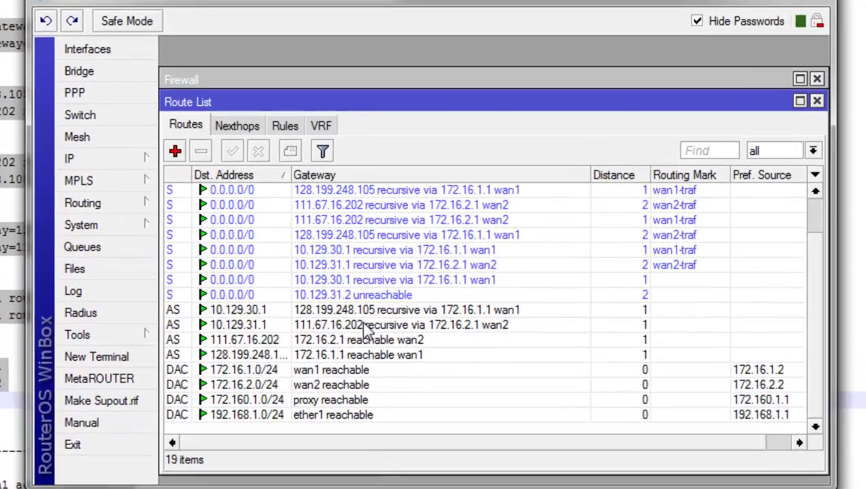
scroll(366, 328, "up", 3)
scroll(331, 262, "down", 1)
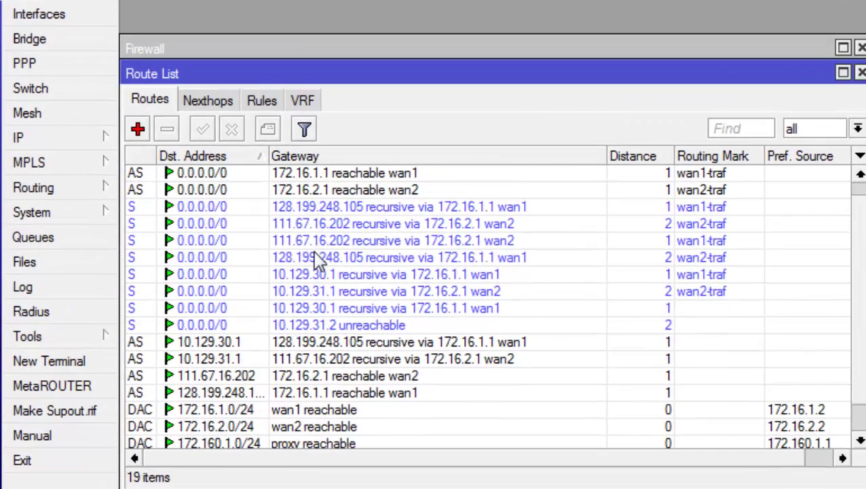
scroll(319, 263, "down", 2)
scroll(319, 264, "up", 3)
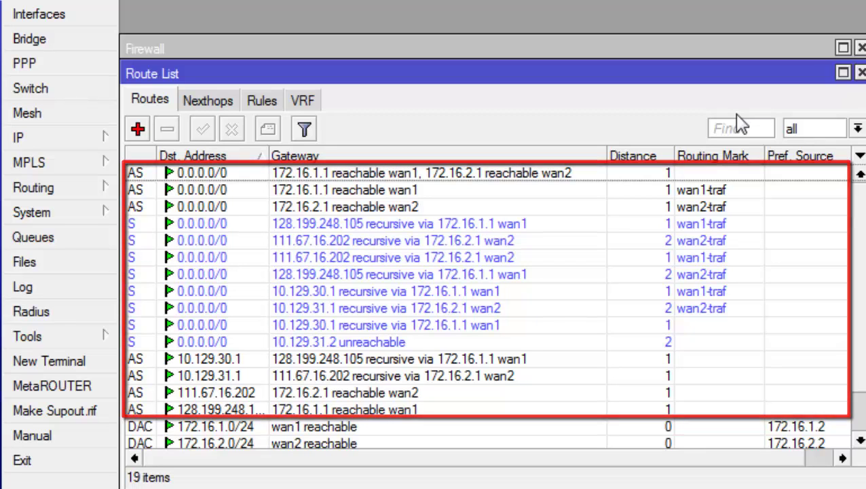
left_click(861, 73)
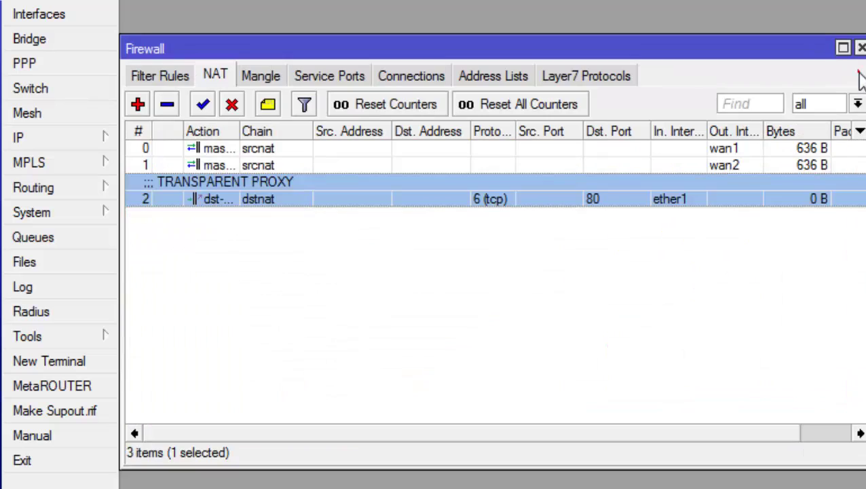
Look through the firewall's mangle, filter, NAT and Layer7 protocol entries.
left_click_drag(514, 54, 518, 18)
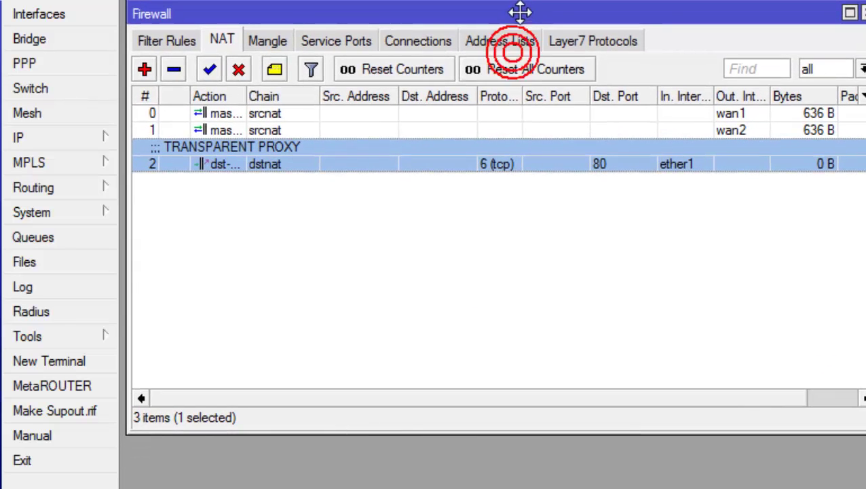
left_click(273, 47)
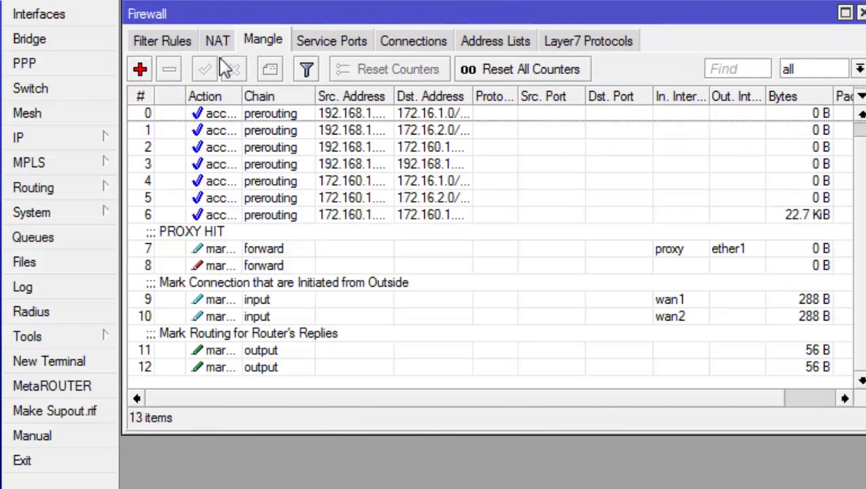
left_click(157, 47)
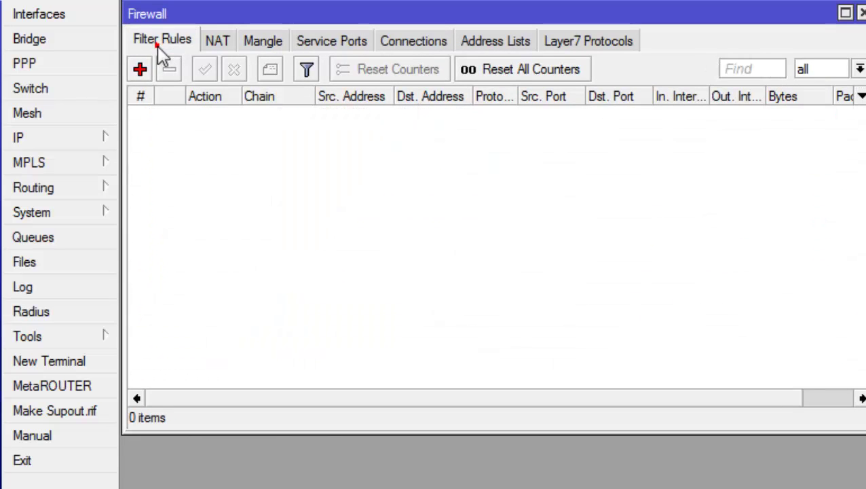
left_click(207, 45)
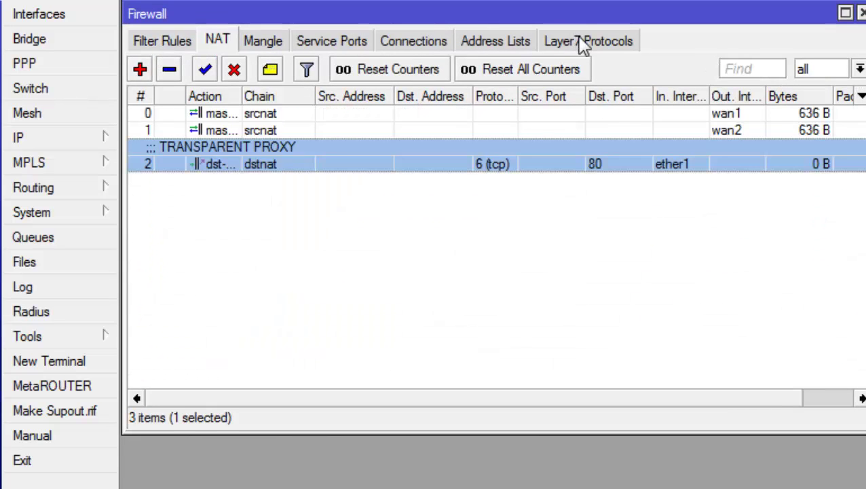
left_click(581, 44)
left_click(214, 46)
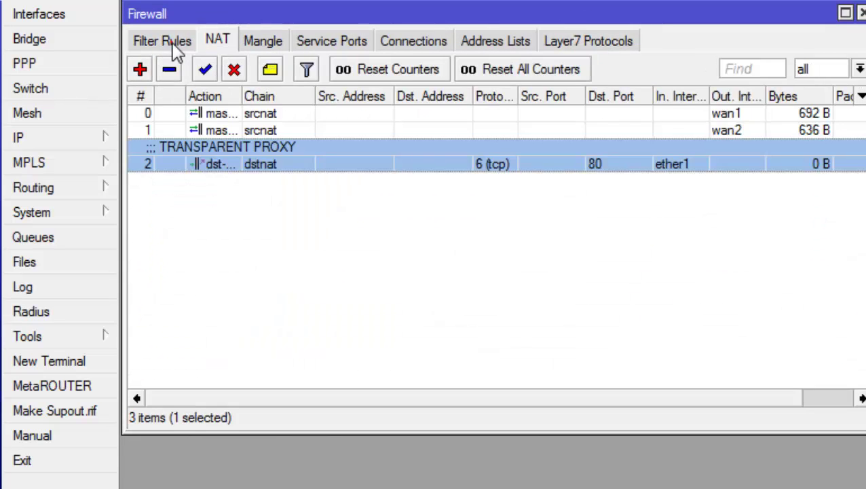
left_click(171, 46)
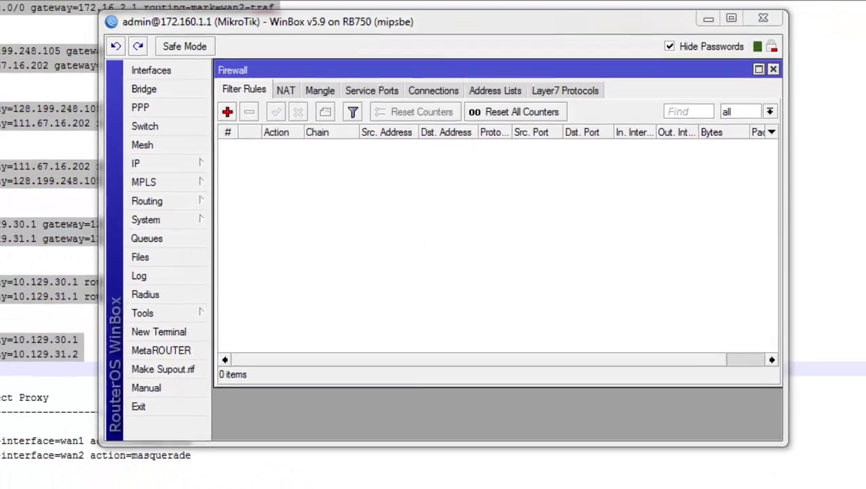
Open the properties of the MyProxy adapter from the Windows network connections.
left_click(865, 488)
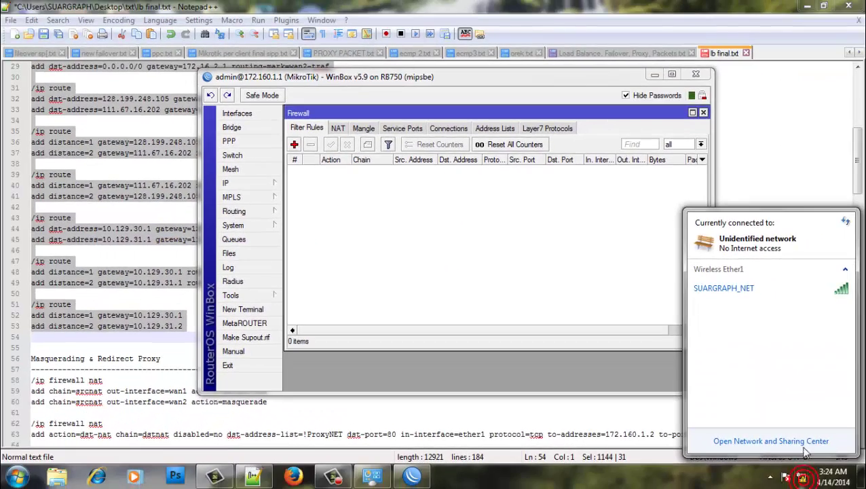
left_click(865, 488)
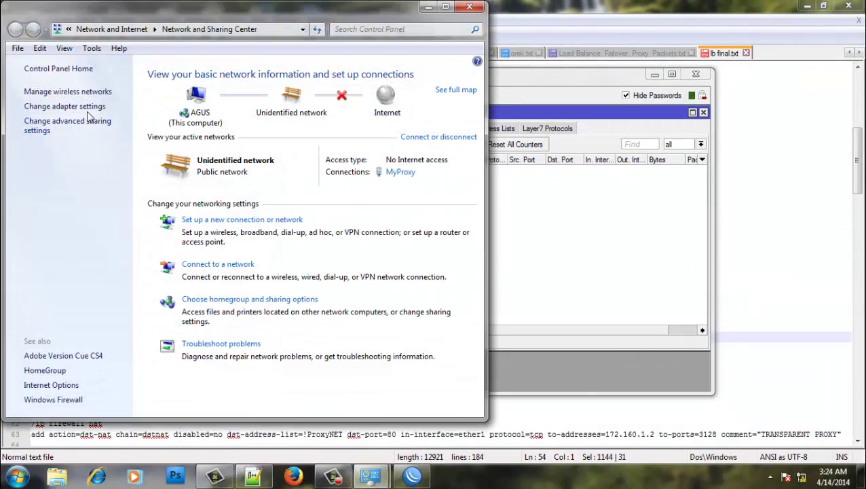
left_click(84, 107)
right_click(228, 93)
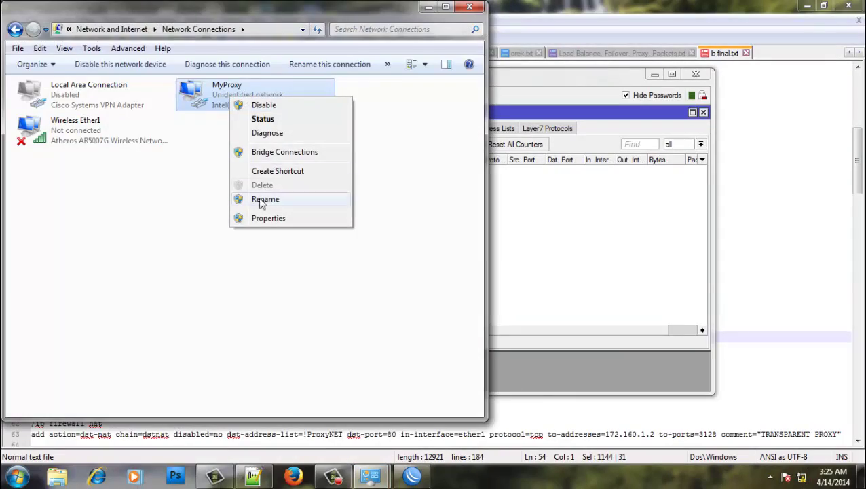
left_click(266, 218)
Set the MyProxy adapter's IPv4 default gateway to 172.160.1.1, fill in its preferred DNS server, and save and close the network settings.
double_click(163, 218)
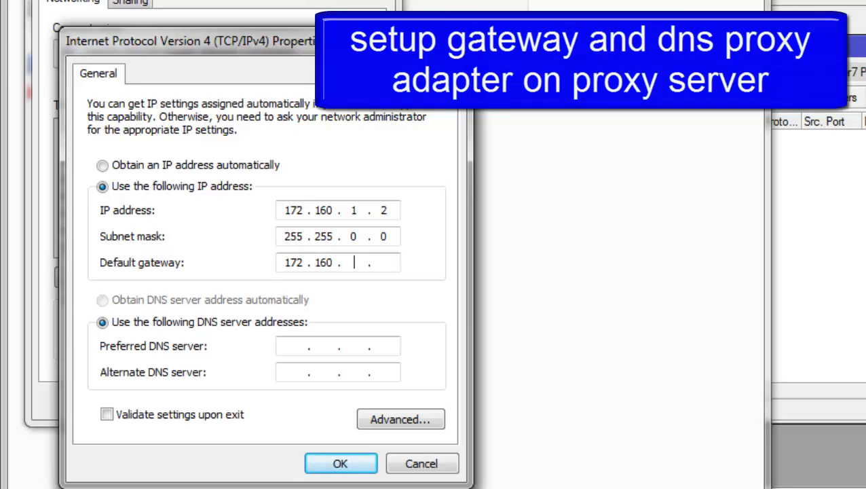
type("1.1")
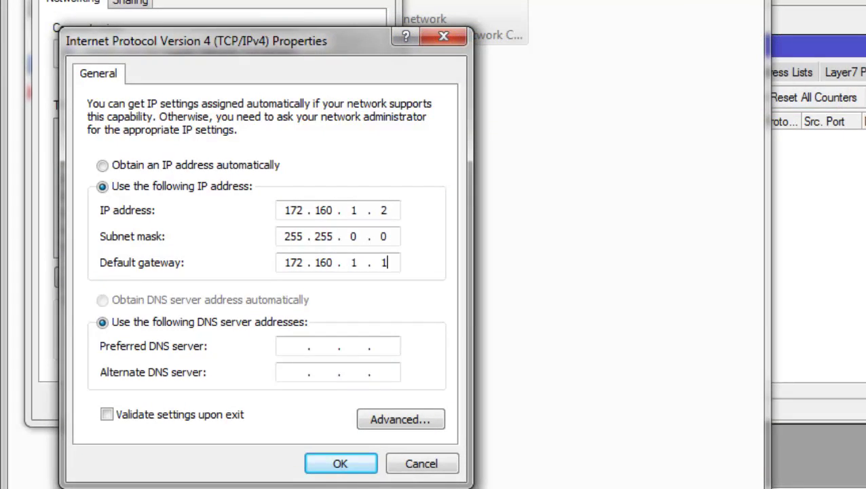
key("Tab")
key("Tab")
left_click(339, 463)
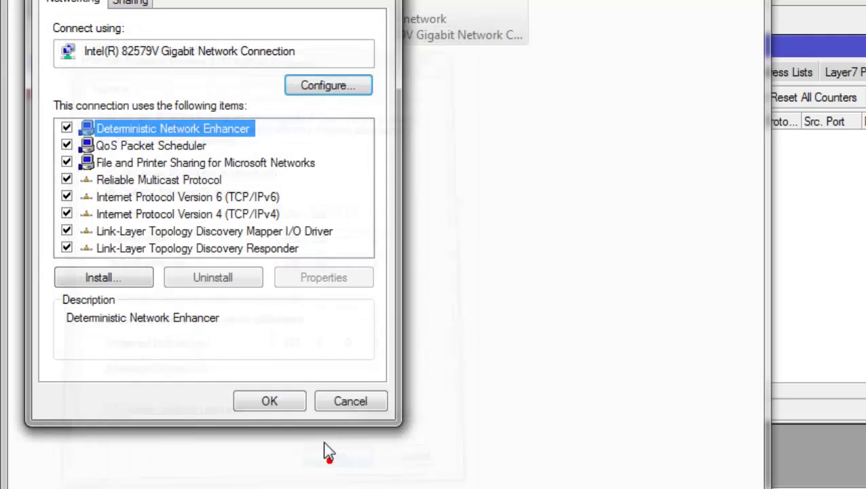
left_click(280, 398)
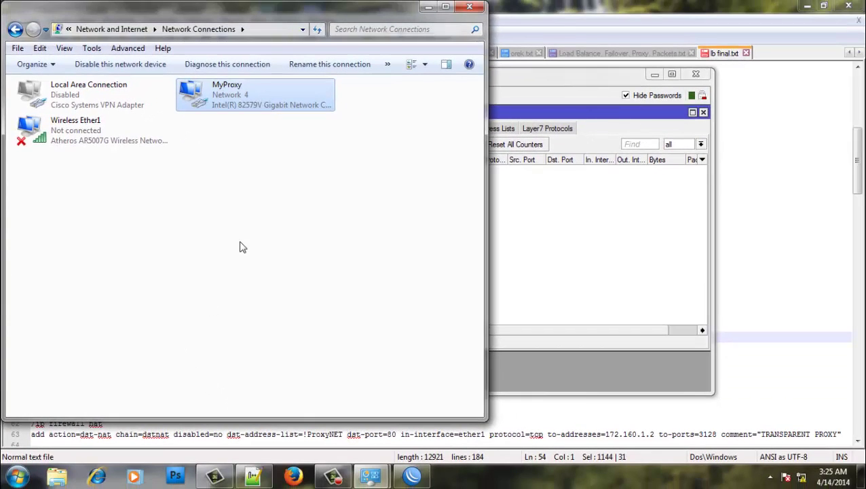
left_click(469, 7)
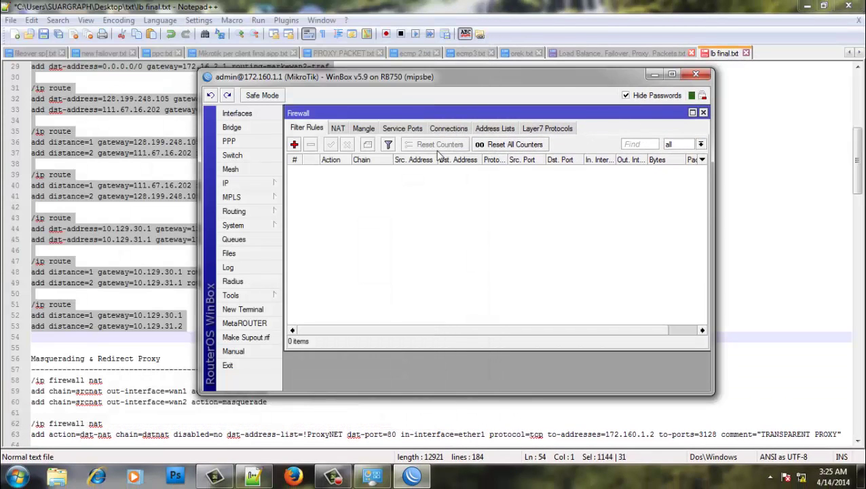
Review the firewall's NAT rules, address lists and mangle rules.
left_click(337, 129)
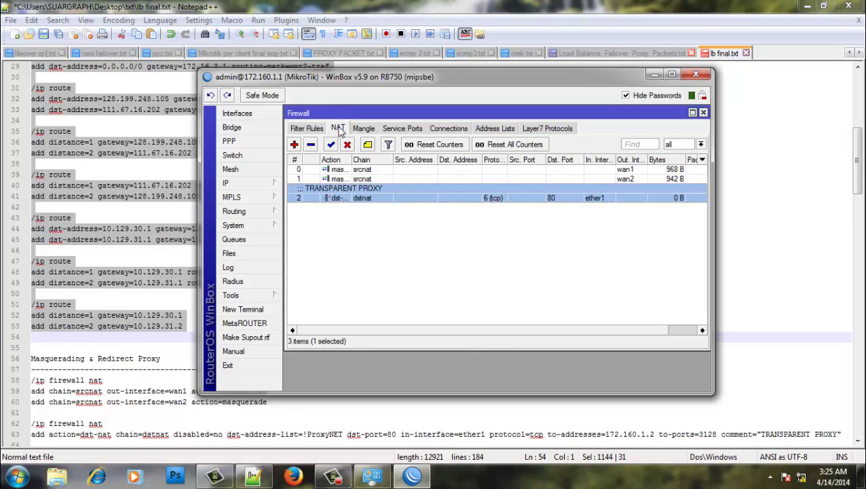
left_click(703, 113)
left_click(252, 184)
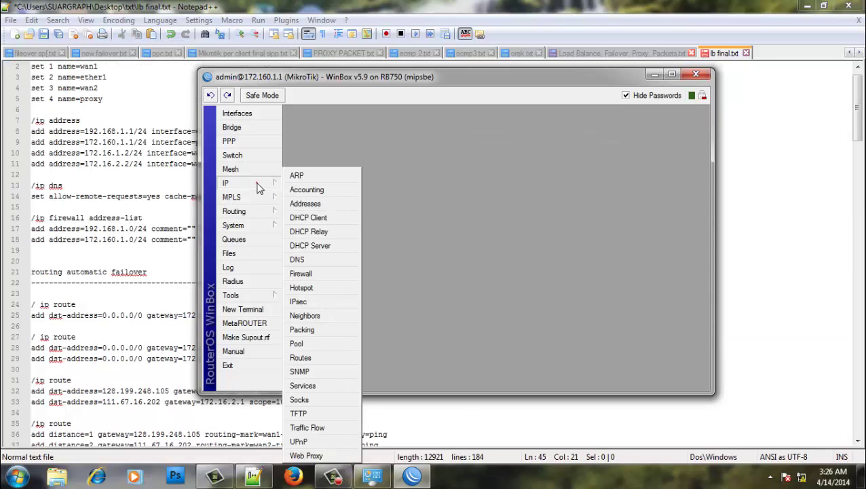
left_click(302, 273)
left_click(492, 129)
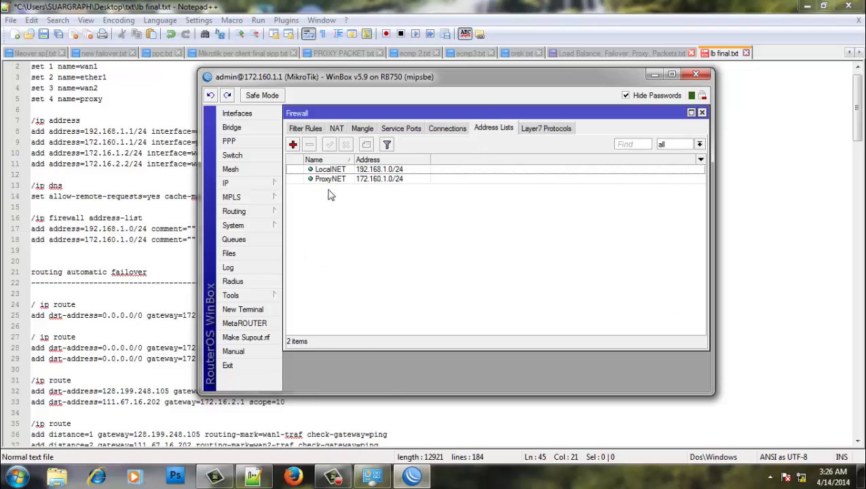
left_click(362, 130)
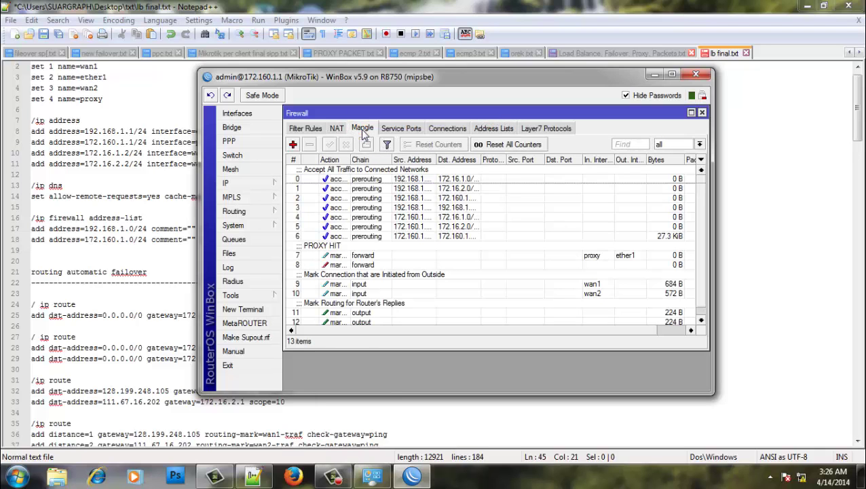
Reboot the router and dismiss the disconnection notice.
left_click(252, 225)
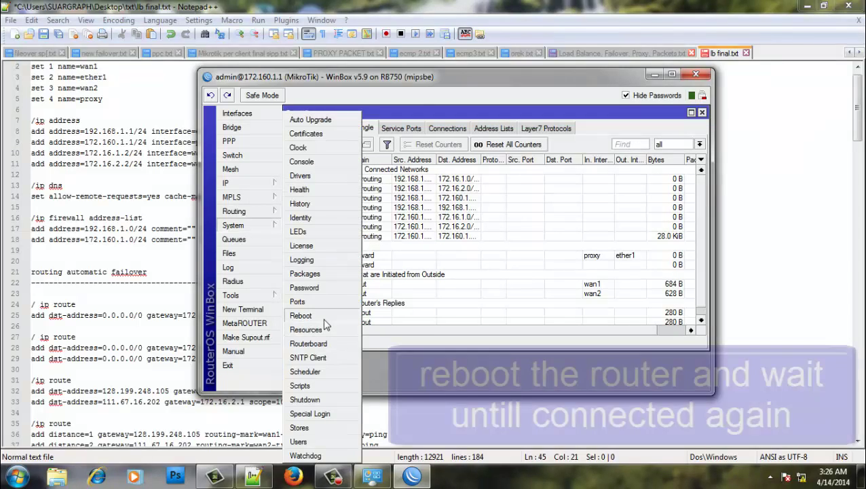
left_click(323, 319)
left_click(416, 249)
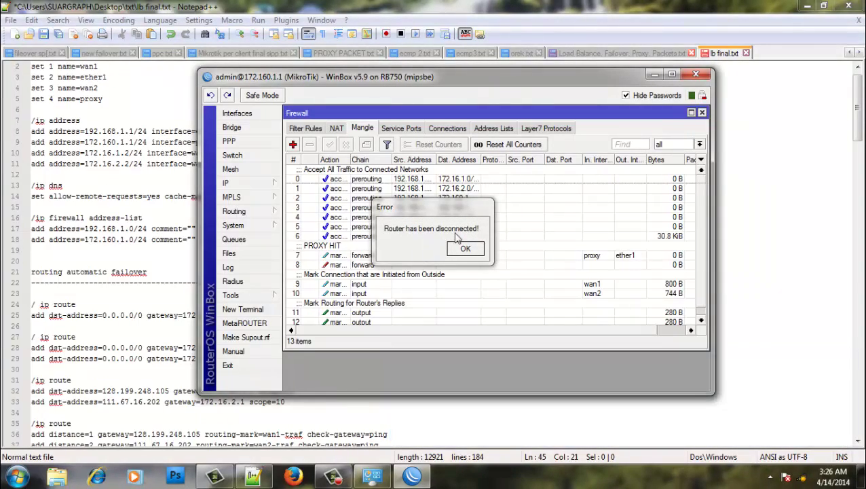
left_click(465, 249)
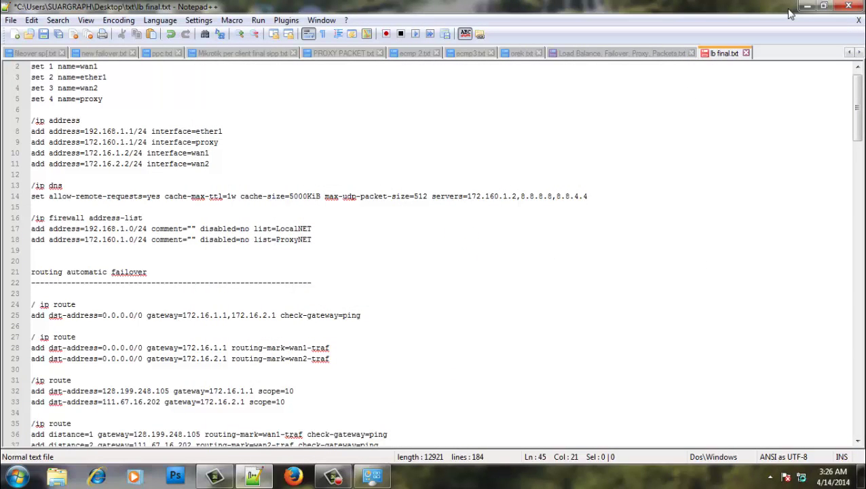
Reconnect WinBox to the router at 172.160.1.1 as admin and open its interface list.
left_click(806, 6)
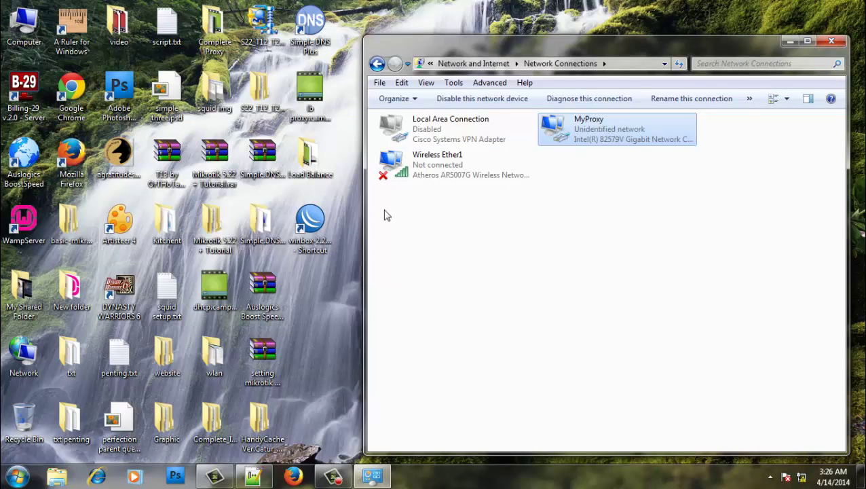
double_click(310, 220)
left_click(499, 161)
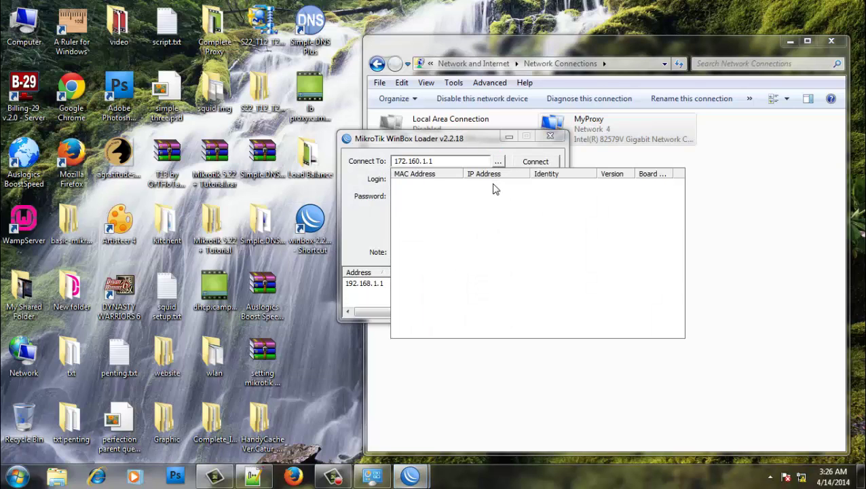
left_click(493, 186)
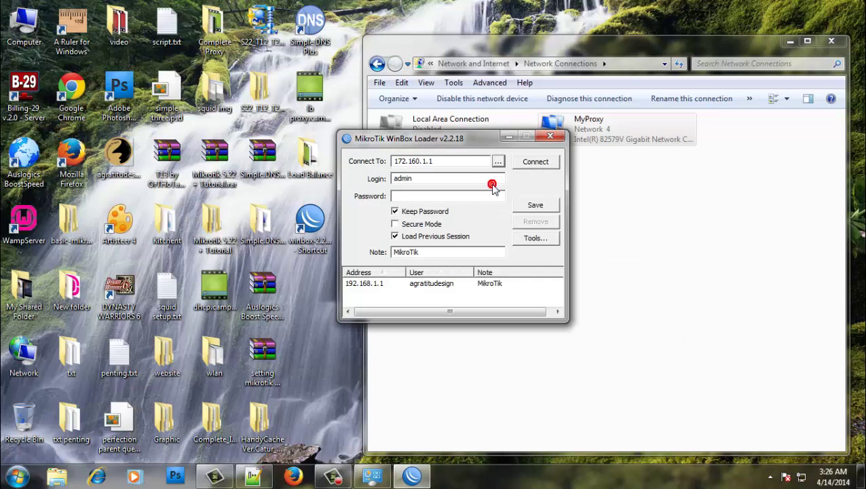
left_click(536, 163)
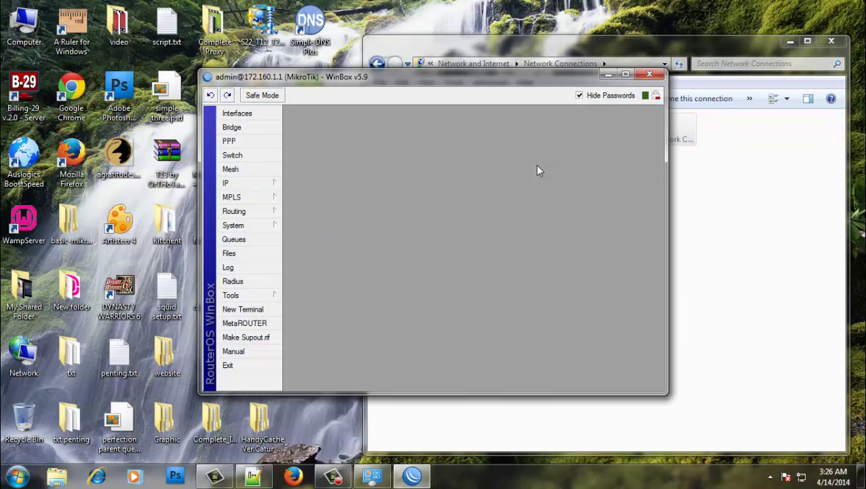
left_click(260, 115)
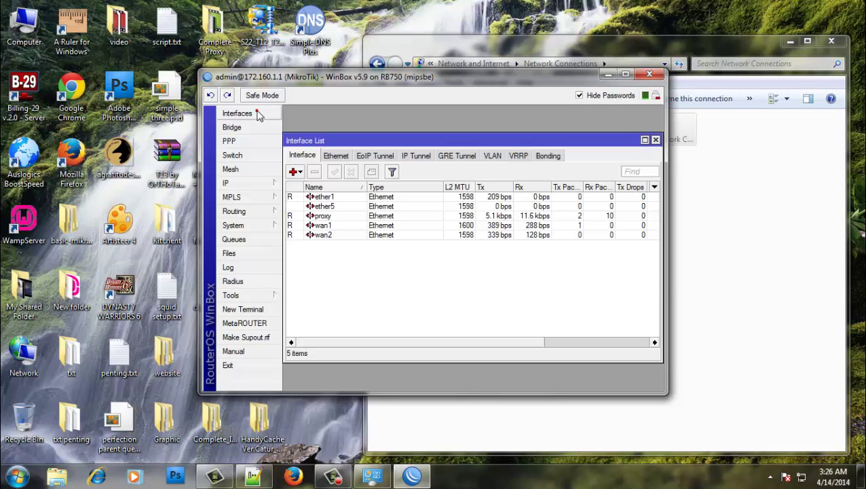
left_click(294, 475)
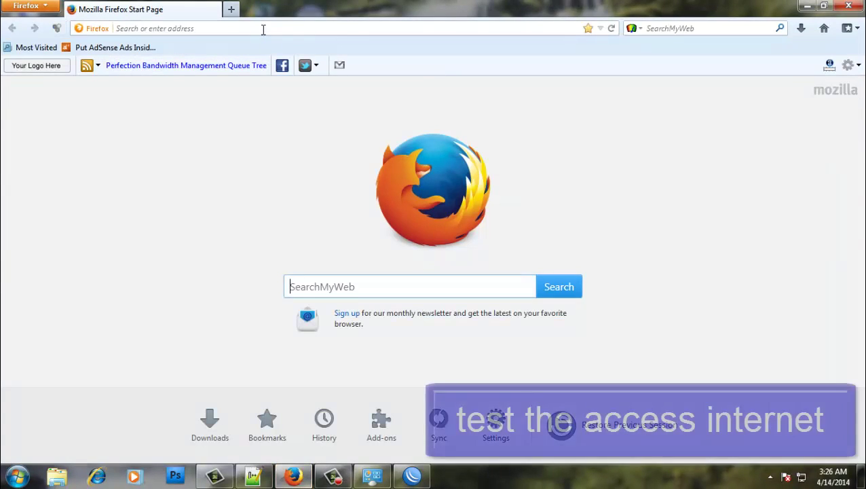
type("www")
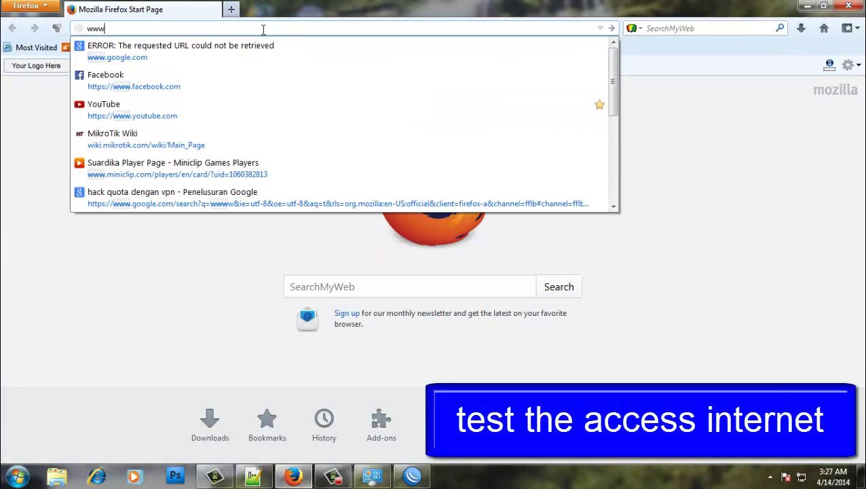
left_click(276, 64)
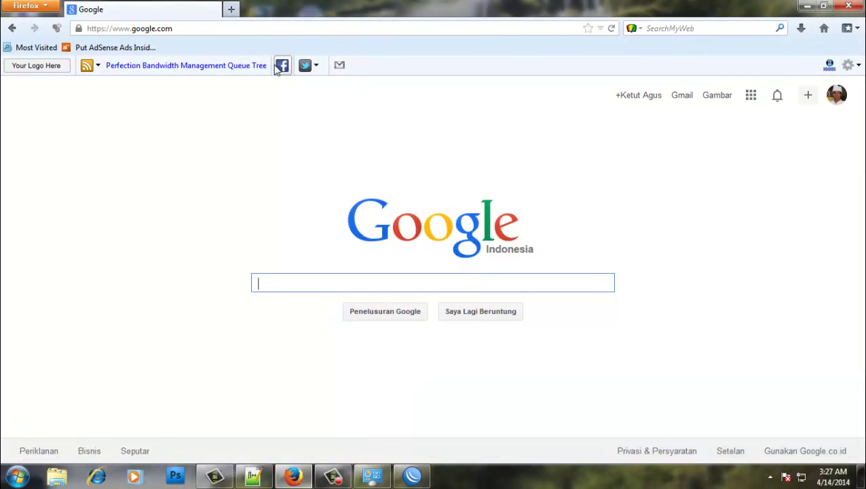
left_click(805, 6)
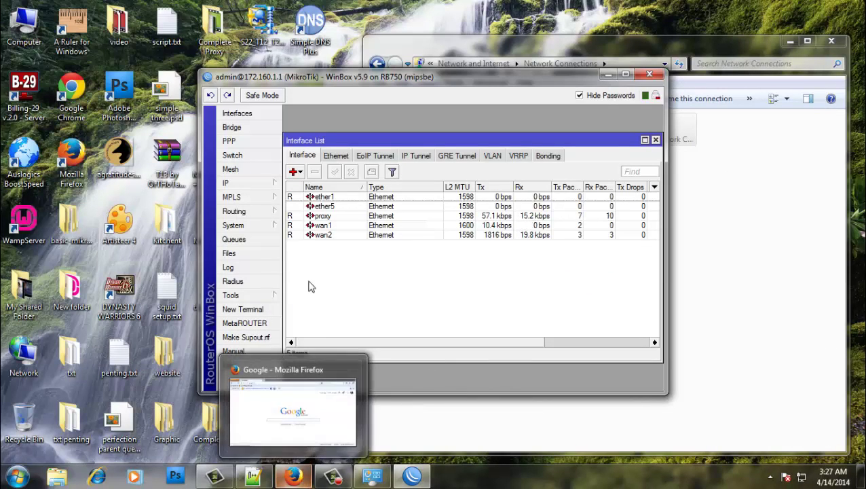
Inspect the rebooted router's firewall NAT rules and mangle rules.
left_click(256, 185)
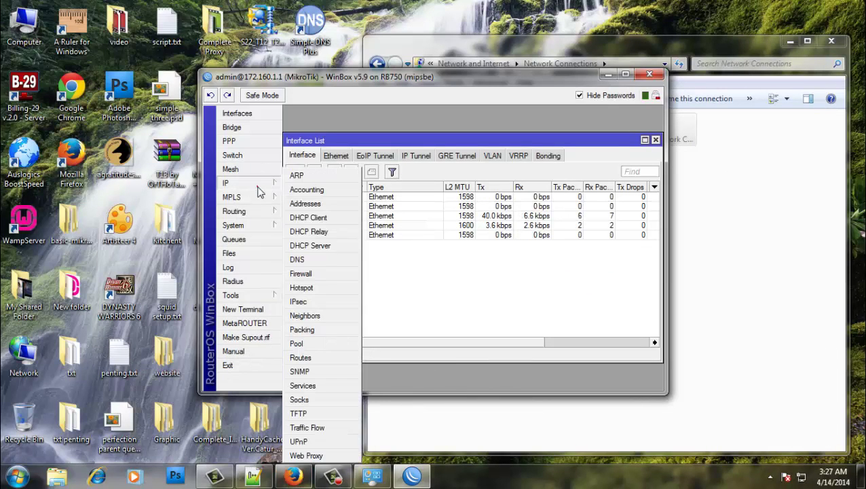
left_click(320, 274)
left_click(339, 148)
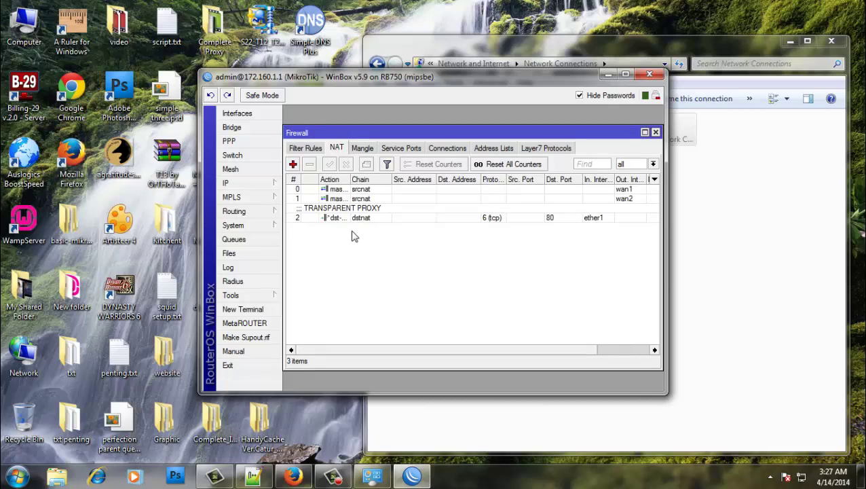
left_click(371, 150)
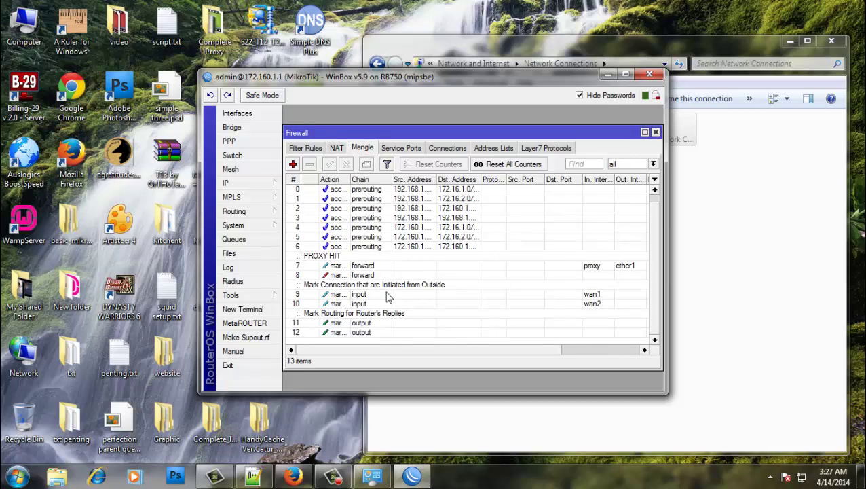
In Notepad++, copy the QoS packet-marking commands from lb final.txt, ending with the EXTREME BROWSING LAN mangle rule.
left_click(253, 477)
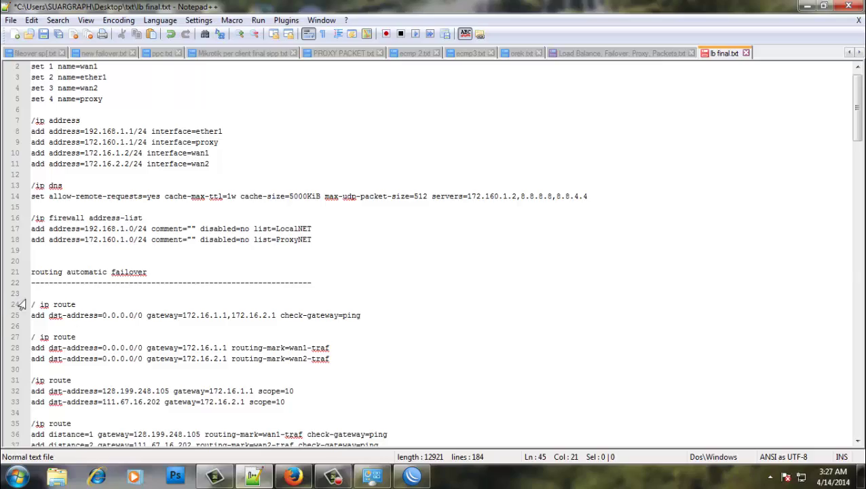
scroll(20, 305, "down", 20)
left_click_drag(30, 293, 79, 330)
left_click_drag(102, 419, 291, 90)
scroll(292, 95, "up", 7)
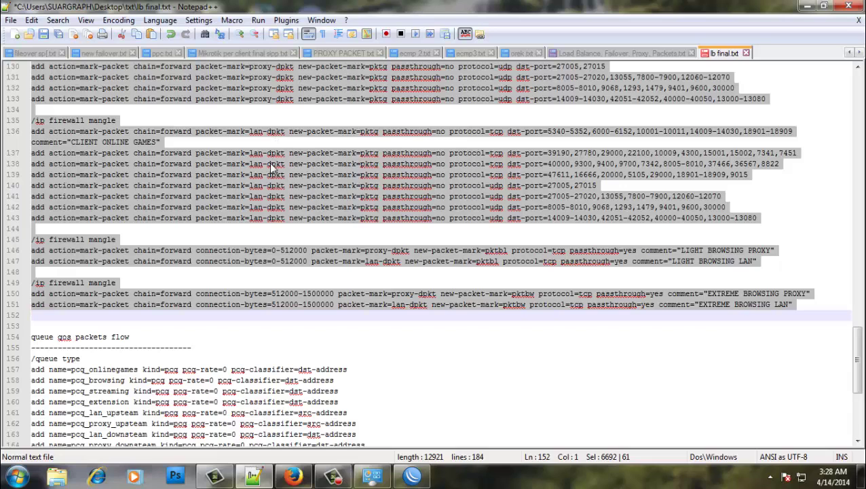
right_click(272, 166)
left_click(309, 185)
Run the copied QoS mangle commands in a new WinBox terminal and close the terminal.
left_click(410, 477)
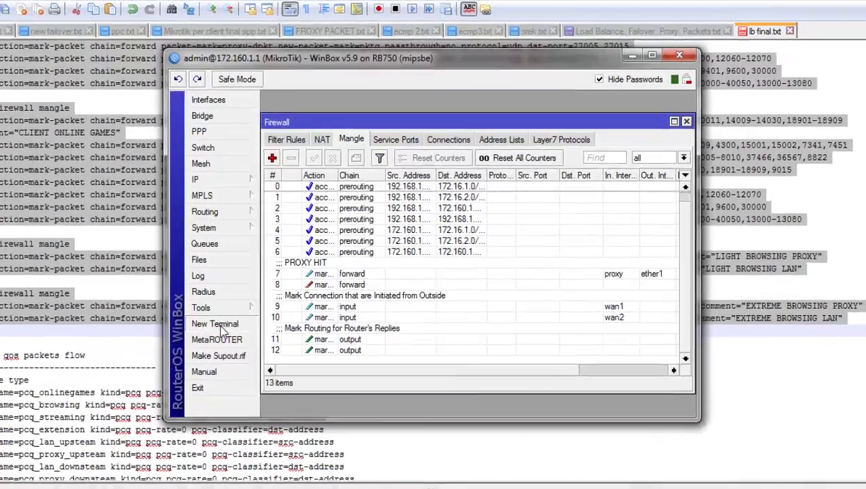
left_click(242, 309)
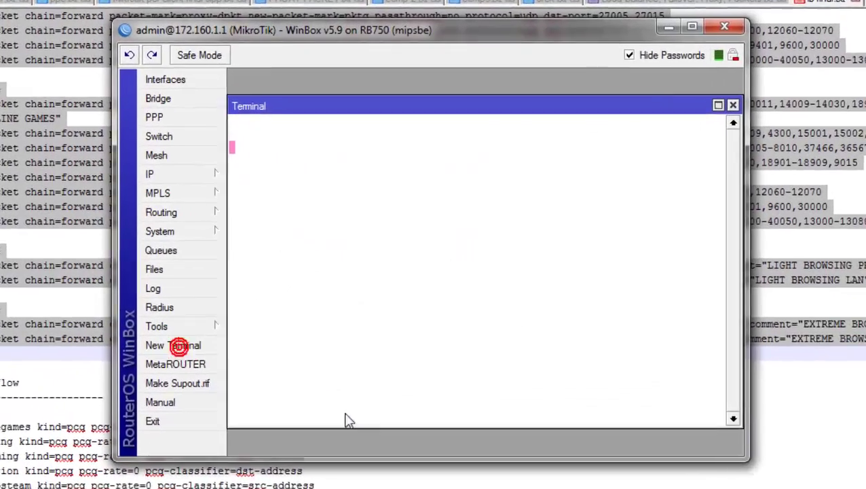
right_click(360, 404)
left_click(384, 471)
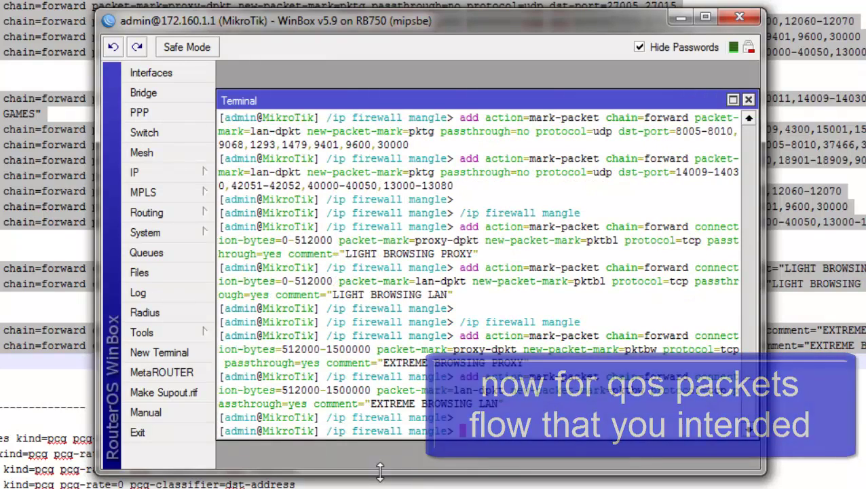
left_click(748, 101)
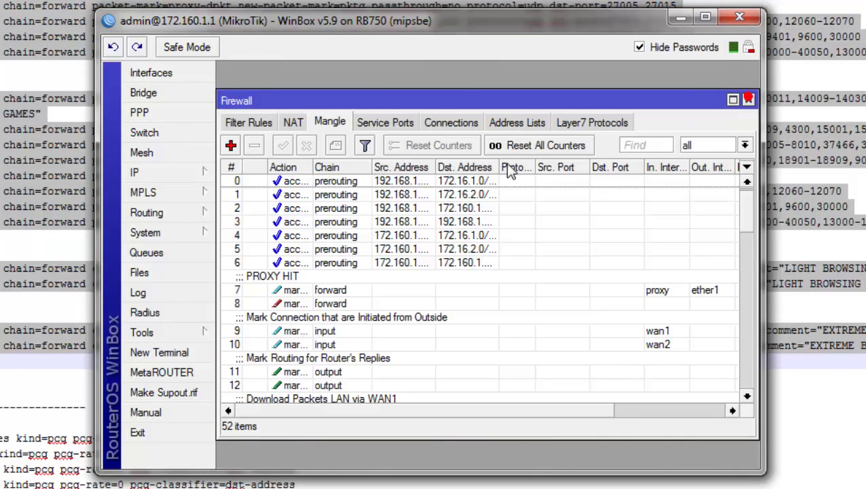
Examine the full list of mangle rules and the Layer7 protocol entries, and close the firewall window.
scroll(391, 271, "down", 3)
scroll(391, 272, "down", 7)
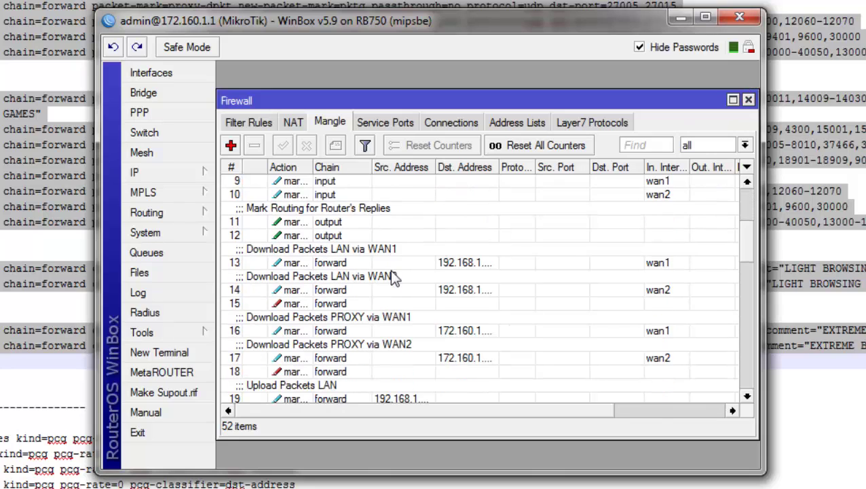
scroll(391, 277, "down", 5)
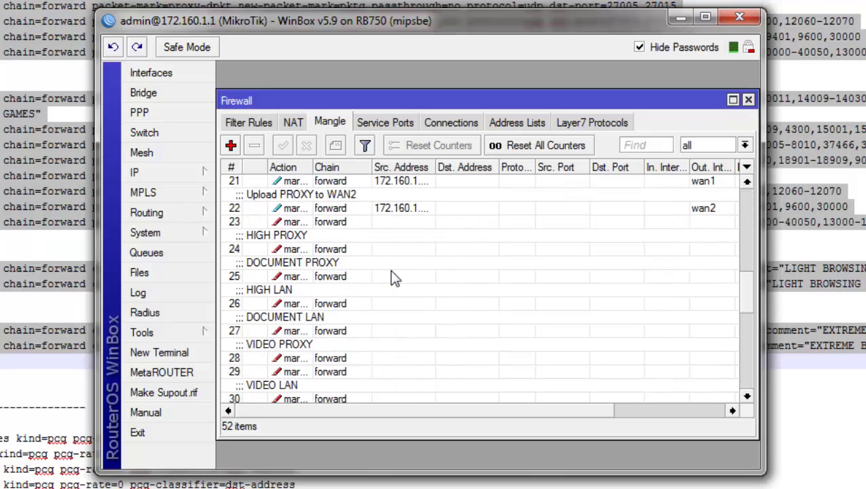
left_click_drag(752, 309, 750, 371)
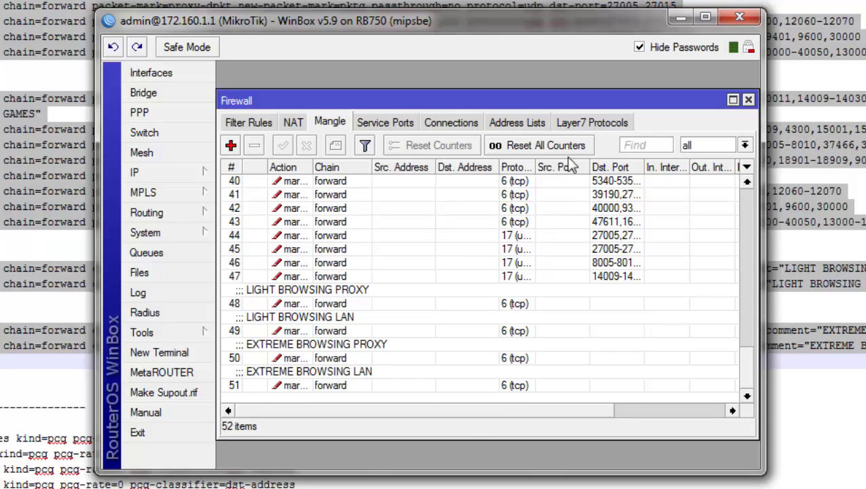
left_click(592, 122)
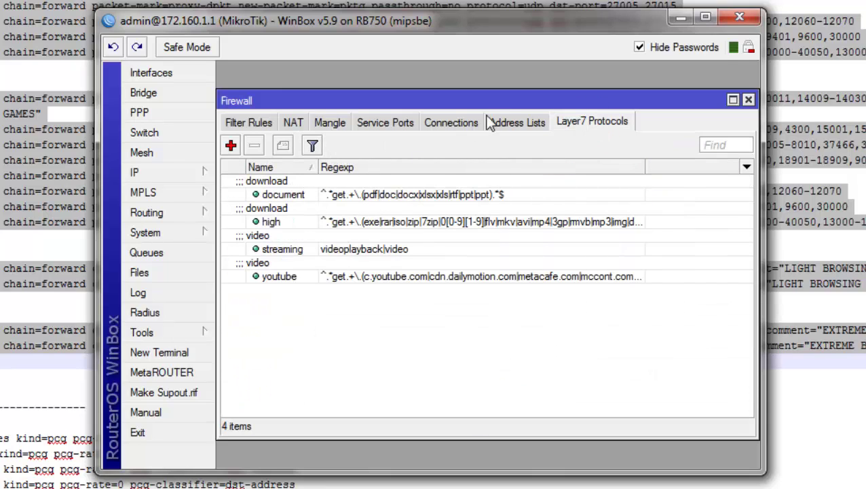
left_click(748, 100)
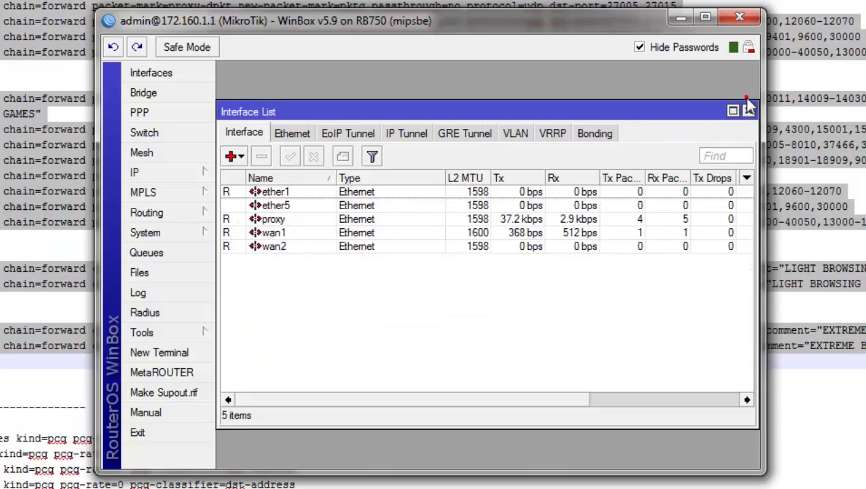
In Notepad++, copy the queue type and queue tree commands on lines 156 to 184 of lb final.txt.
left_click(6, 291)
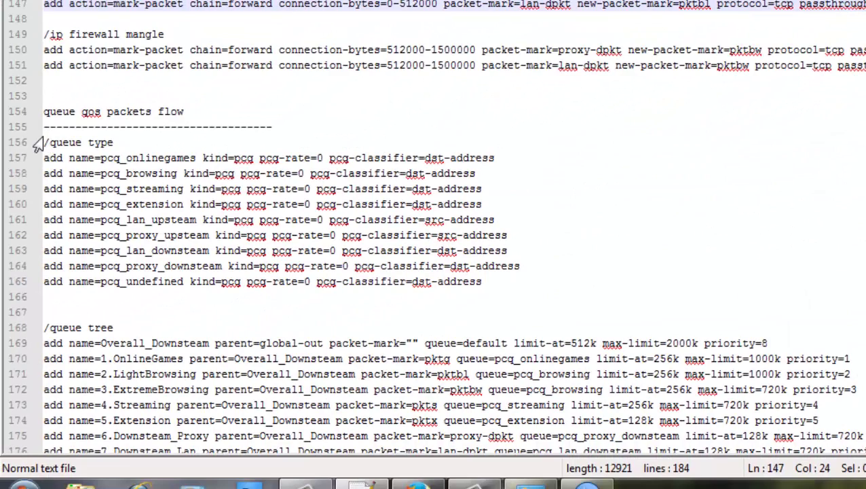
left_click_drag(45, 142, 665, 459)
right_click(500, 268)
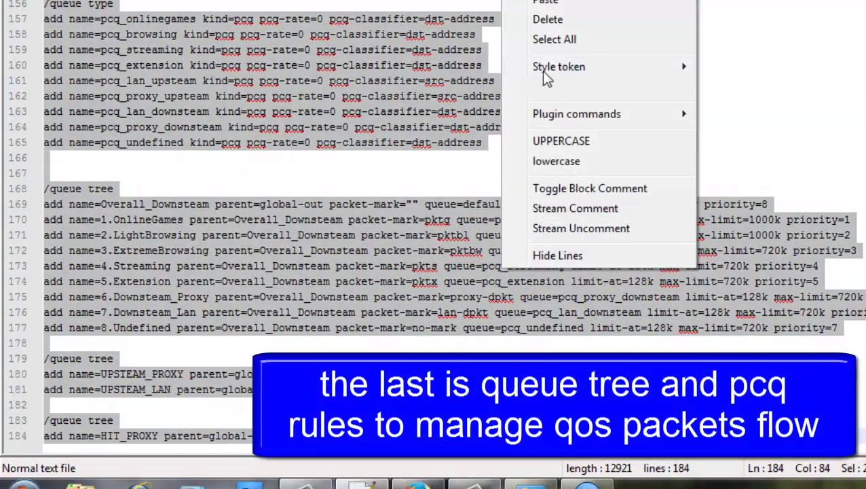
left_click(550, 1)
Run the copied PCQ queue type and queue tree commands in a new WinBox terminal.
key("alt+Tab")
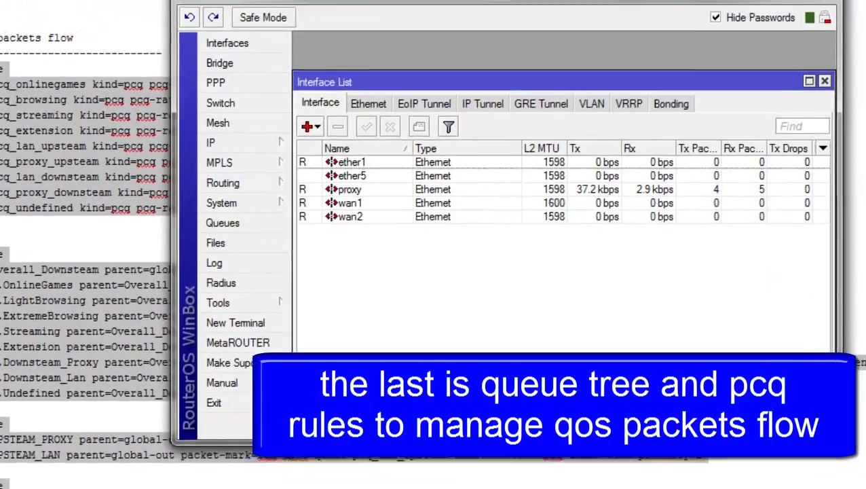
left_click(212, 353)
right_click(351, 399)
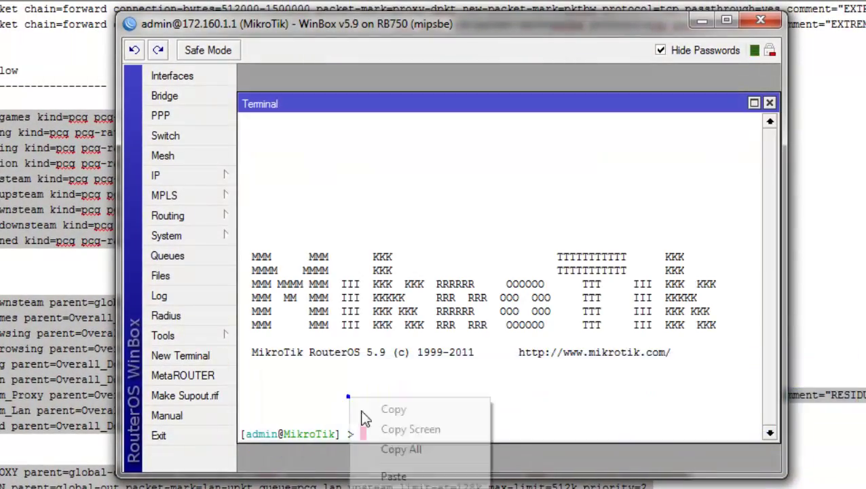
left_click(392, 477)
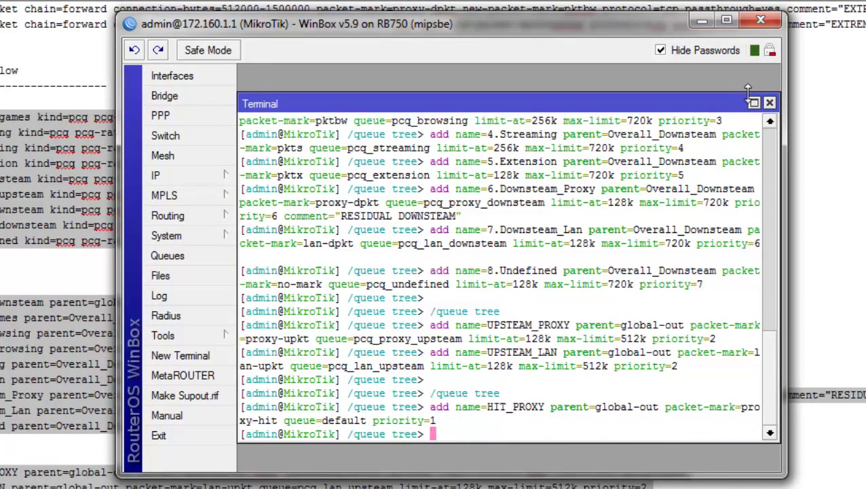
Close the terminal, examine the queue tree entries in the queue list, and close the queue, firewall and interface windows.
left_click(770, 103)
left_click(177, 264)
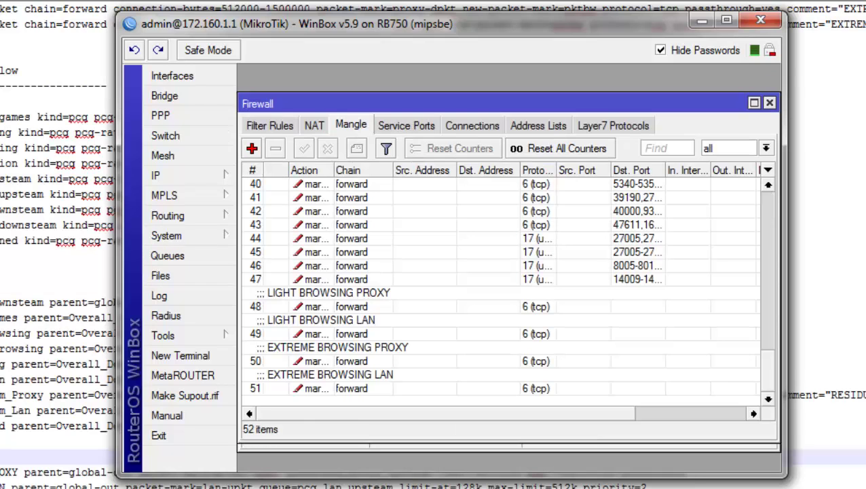
left_click(196, 256)
left_click(447, 159)
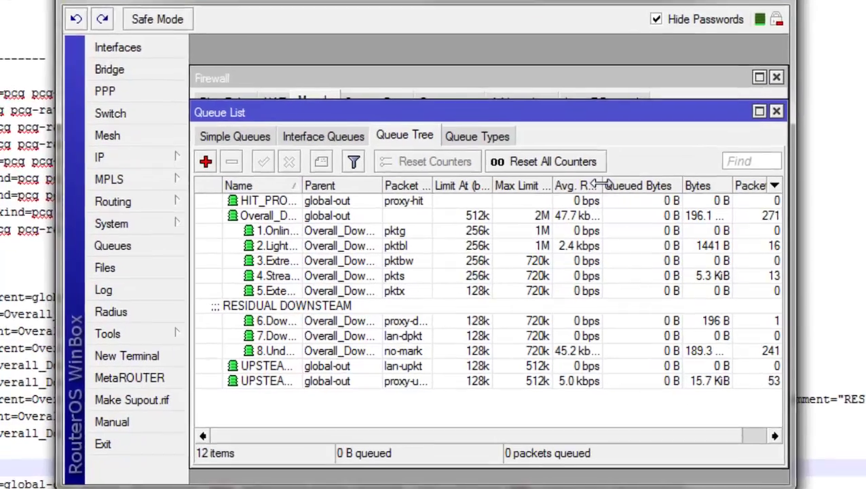
left_click_drag(600, 183, 611, 184)
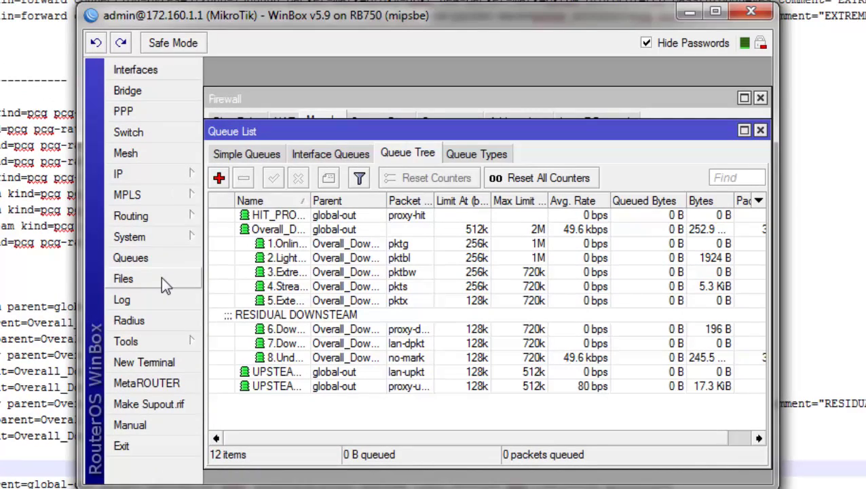
left_click(760, 130)
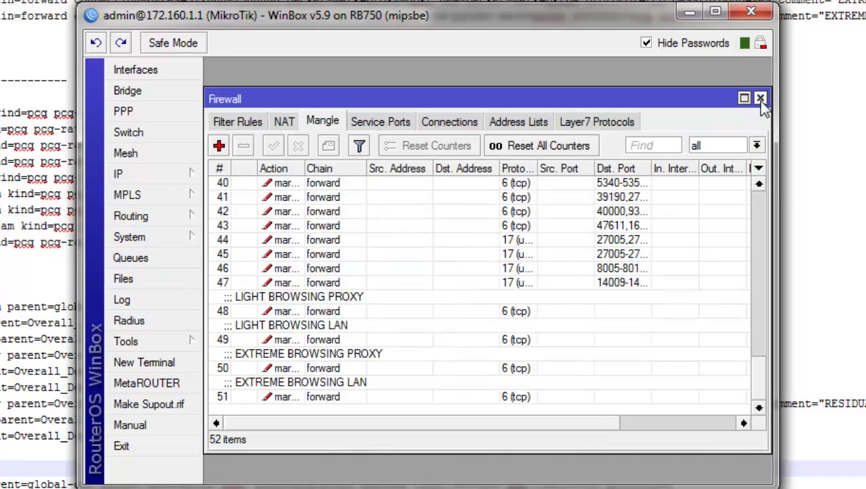
left_click(761, 99)
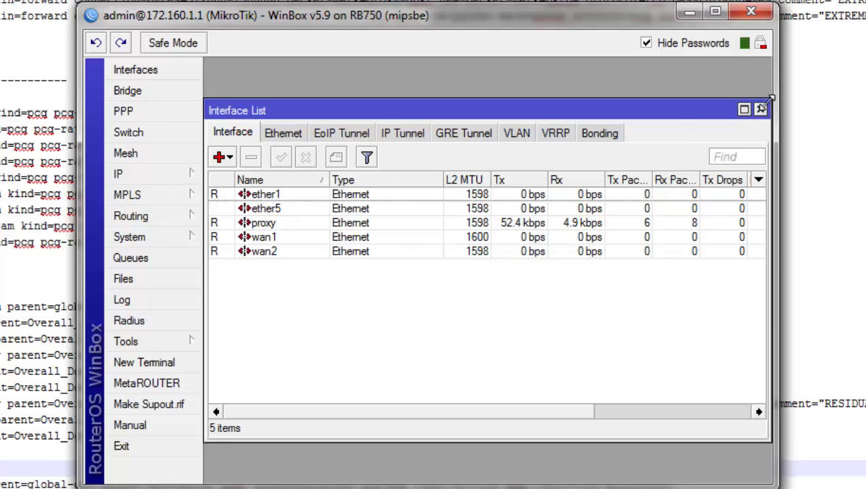
left_click(761, 110)
Start the DHCP server setup and select ether1 as the DHCP server interface.
left_click(148, 179)
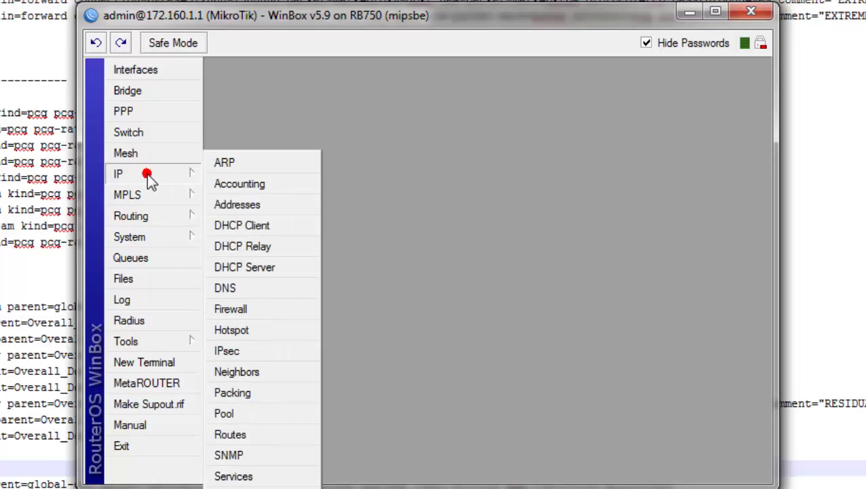
left_click(268, 269)
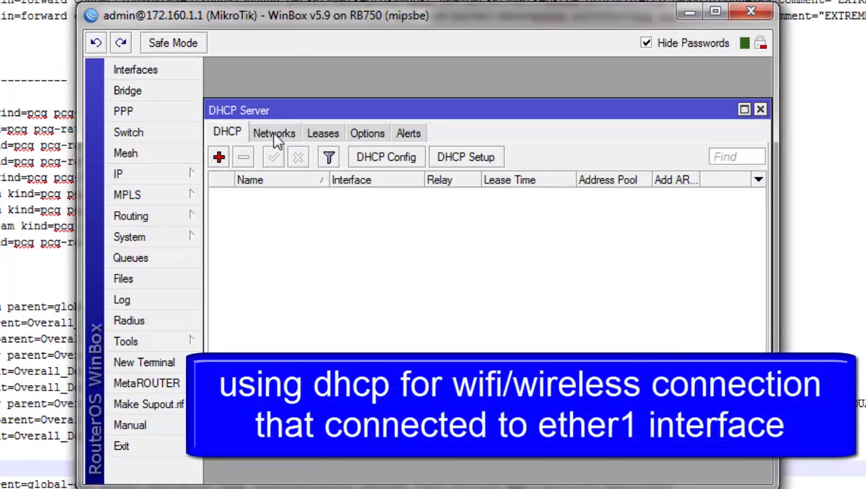
left_click(273, 133)
left_click(323, 133)
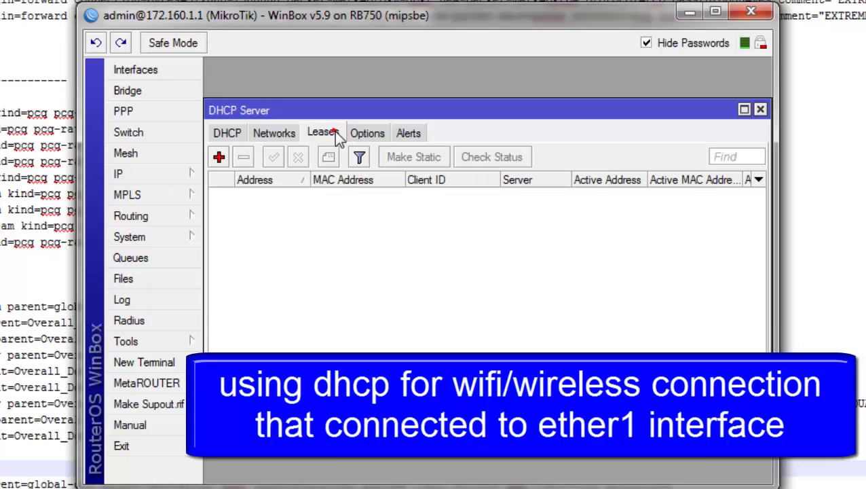
left_click(230, 131)
left_click(499, 159)
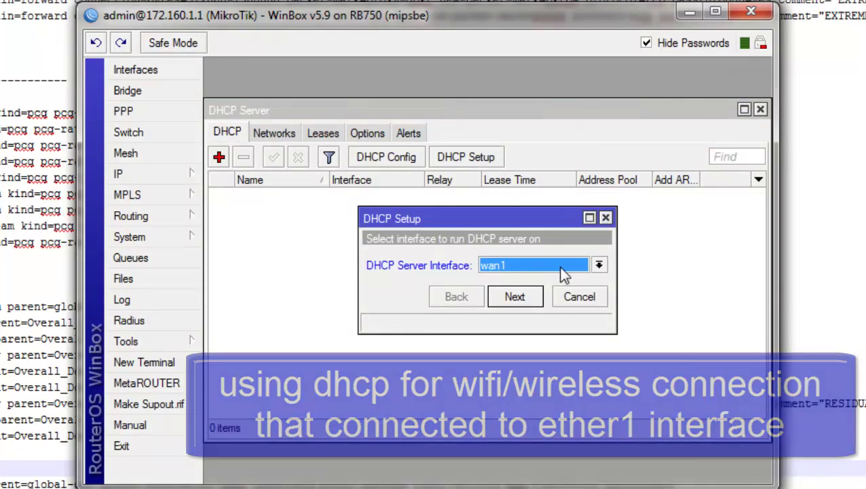
left_click(560, 268)
key("Up")
key("Up")
key("Up")
key("Return")
left_click(532, 299)
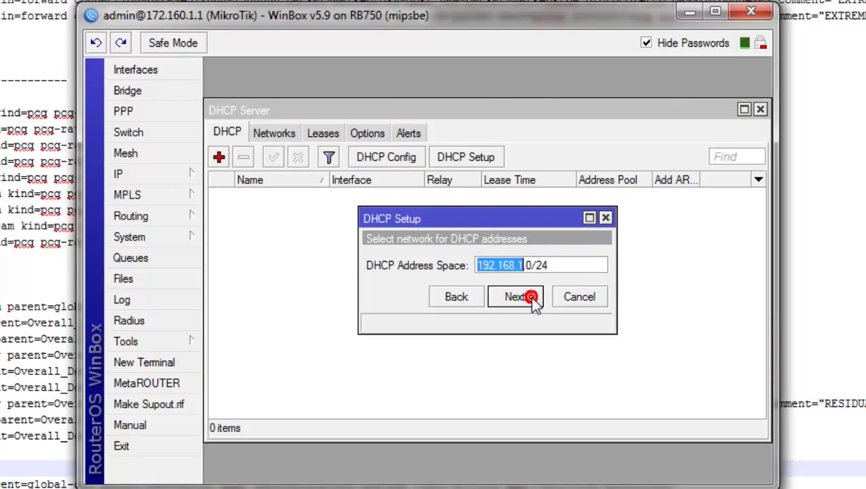
Complete the DHCP setup with address space 192.168.1.0/24, addresses 192.168.1.2-192.168.1.254 and a lease time of 3d 00:00:00.
left_click(533, 299)
left_click(532, 299)
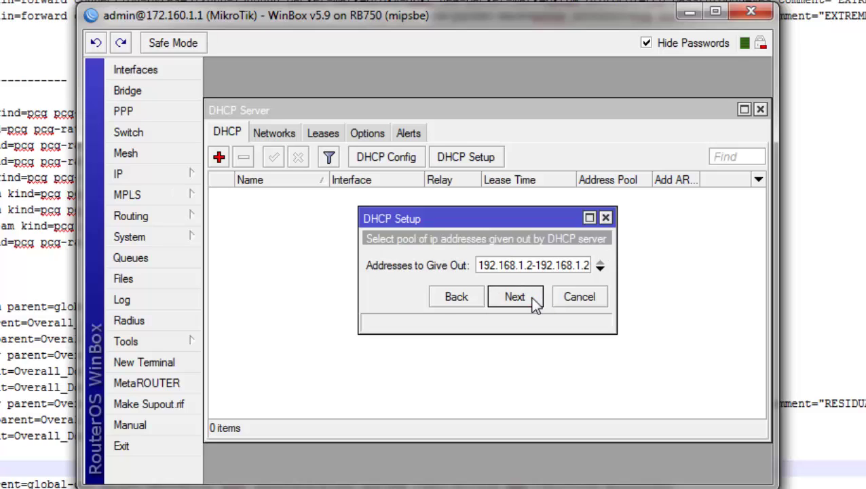
left_click(534, 300)
left_click(521, 321)
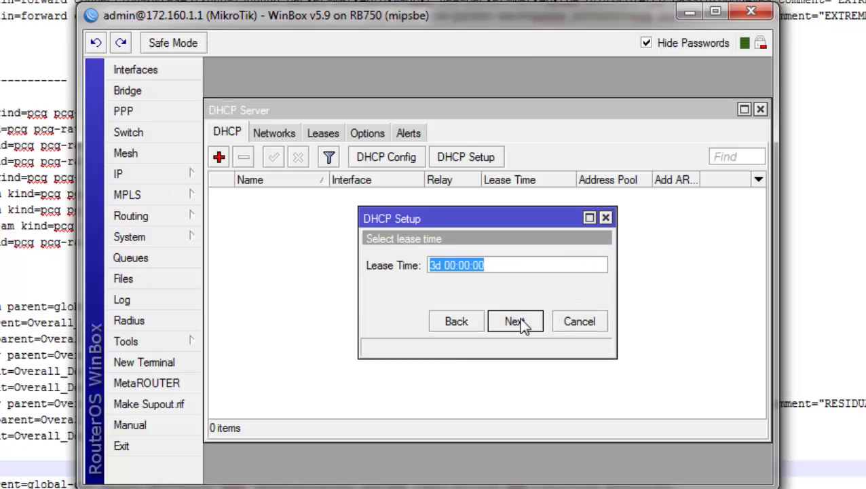
left_click(518, 321)
left_click(494, 272)
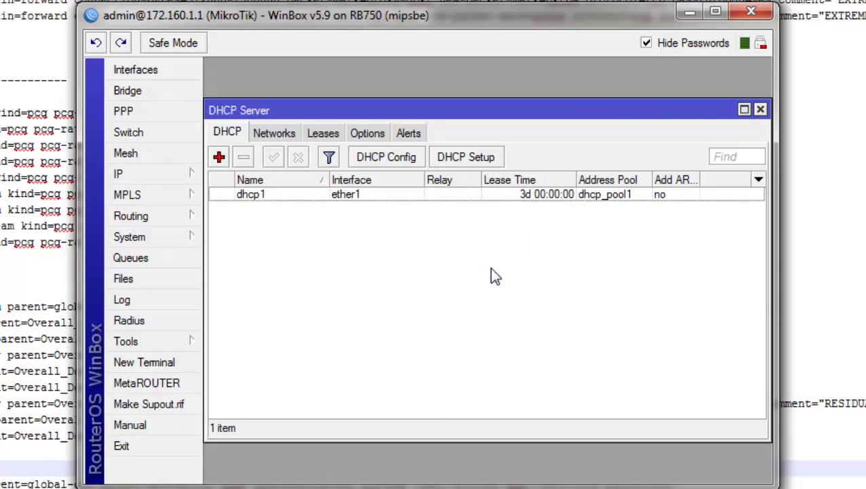
Check the address range of dhcp_pool1 in the IP pool list and close that window.
left_click(191, 173)
left_click(249, 419)
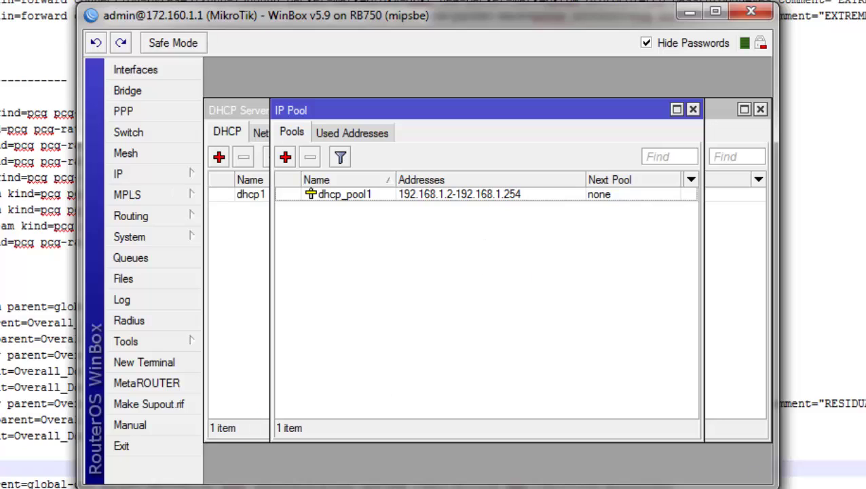
left_click(693, 110)
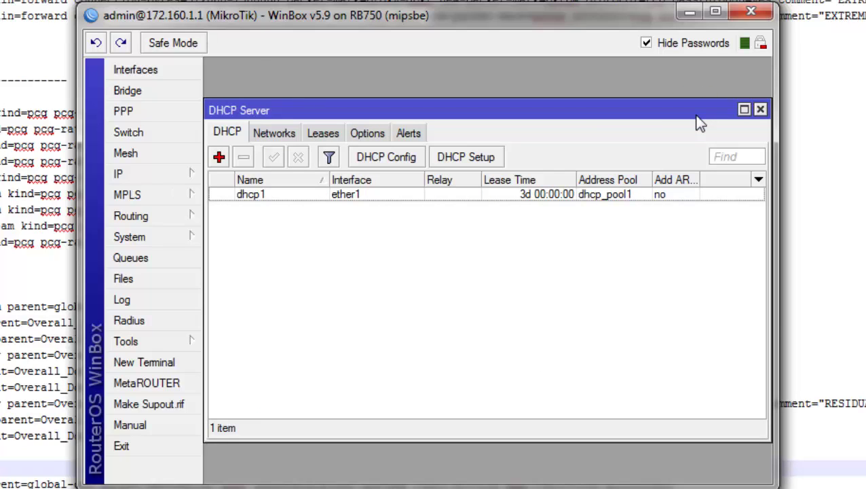
Examine the IP route list for the wan1 and wan2 gateways and their routing marks.
left_click(136, 173)
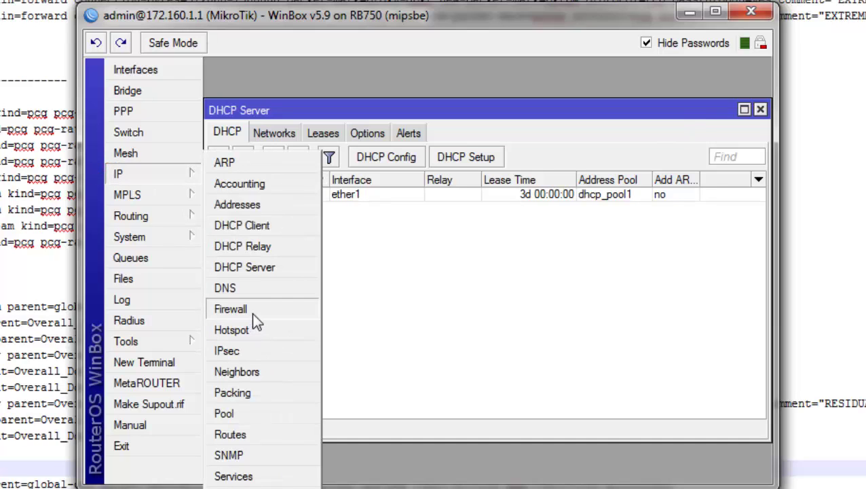
left_click(239, 439)
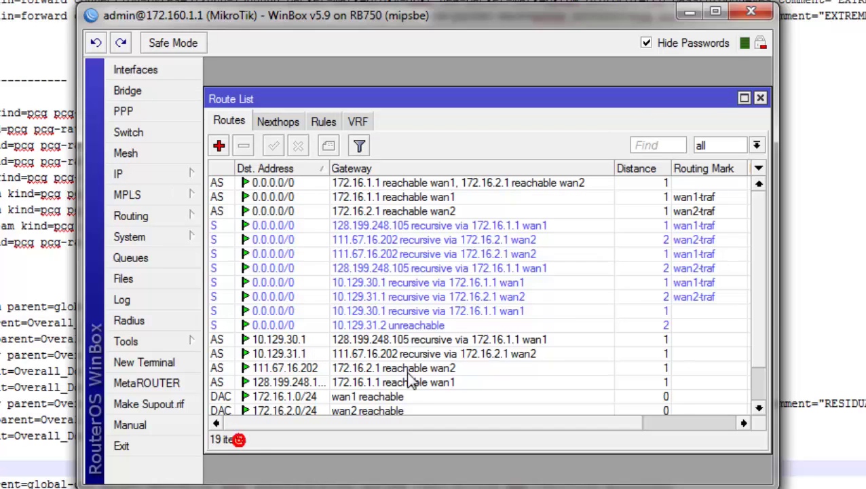
scroll(417, 367, "down", 1)
scroll(418, 367, "up", 1)
key("alt+Tab")
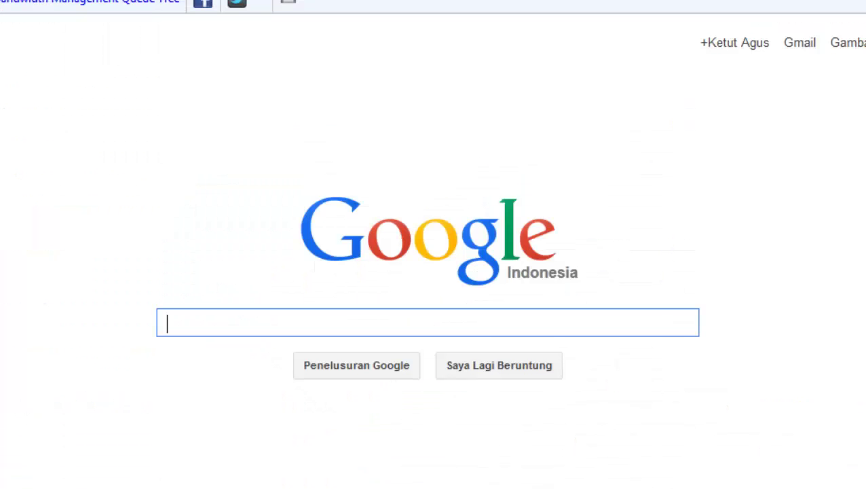
left_click(131, 2)
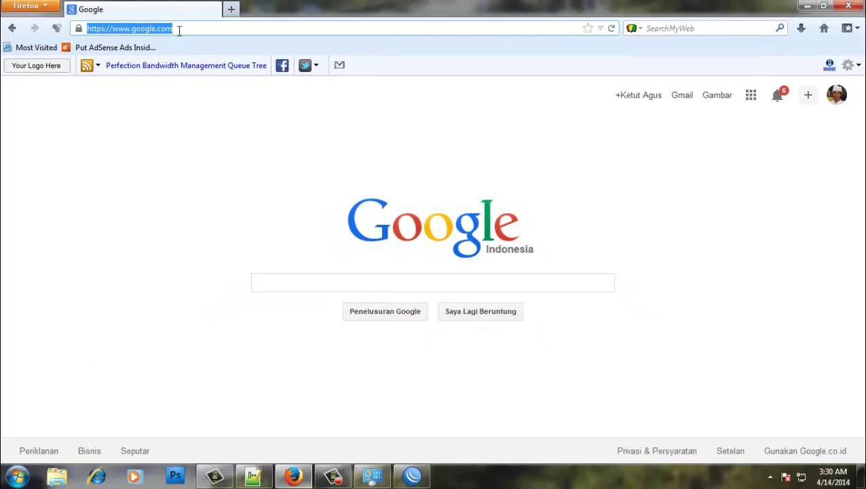
key("Return")
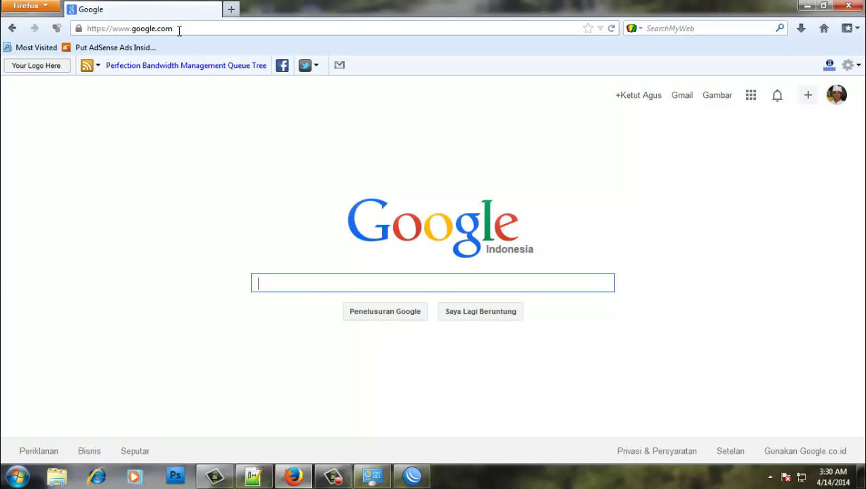
key("F5")
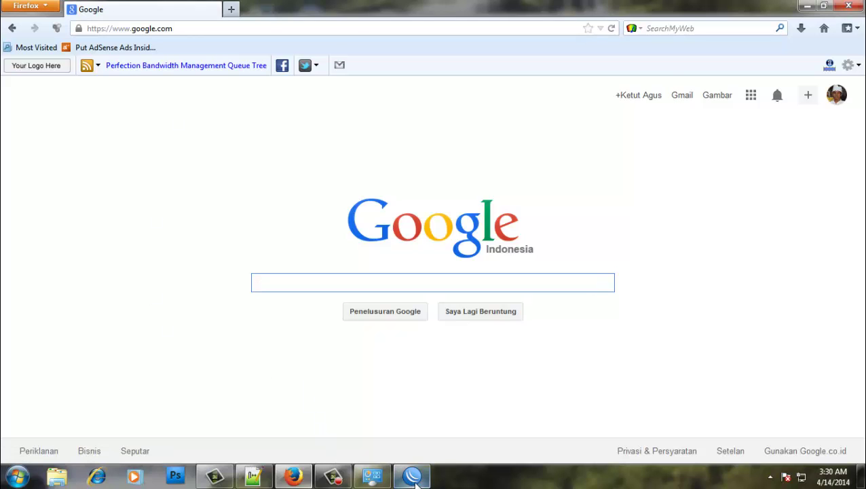
Switch to WinBox and disable the wan1 interface to test the automatic route failover.
left_click(413, 476)
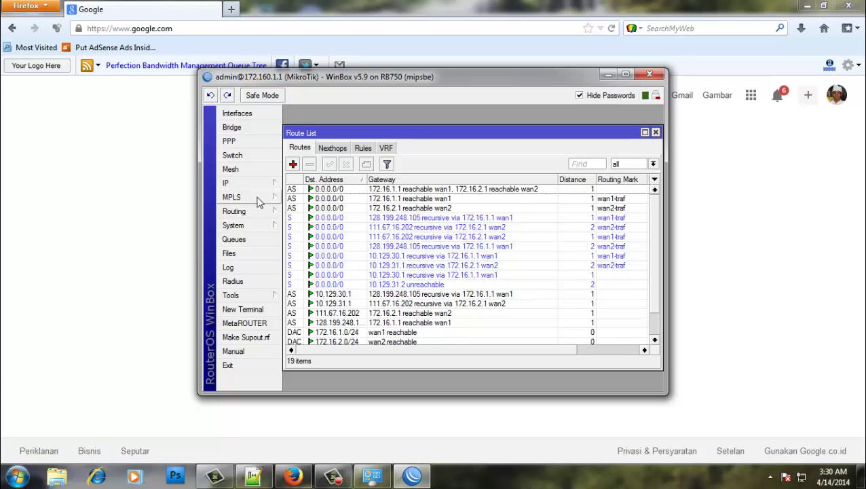
left_click(245, 114)
left_click(324, 239)
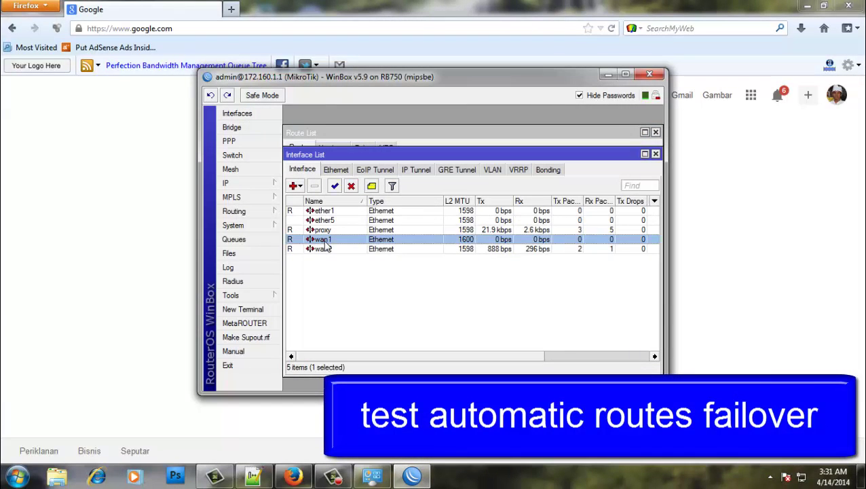
left_click(351, 188)
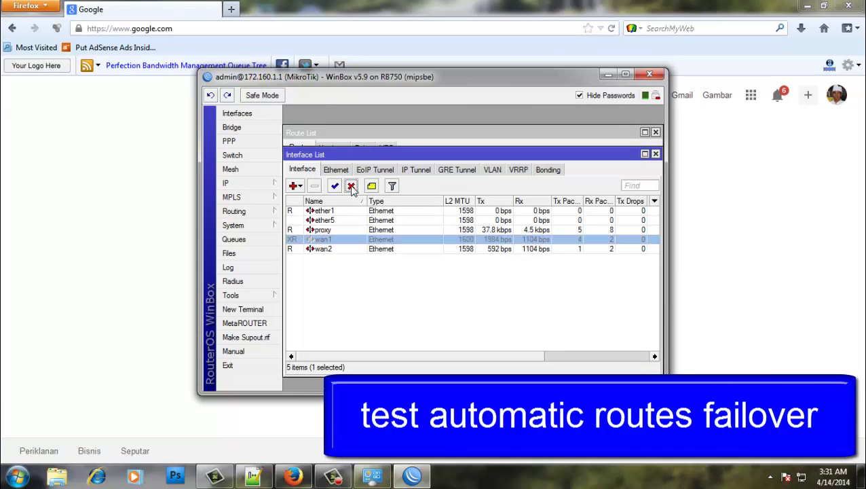
Return to Firefox and load Google again, including in a new tab, to check browsing with wan1 disabled.
left_click(150, 196)
left_click(215, 29)
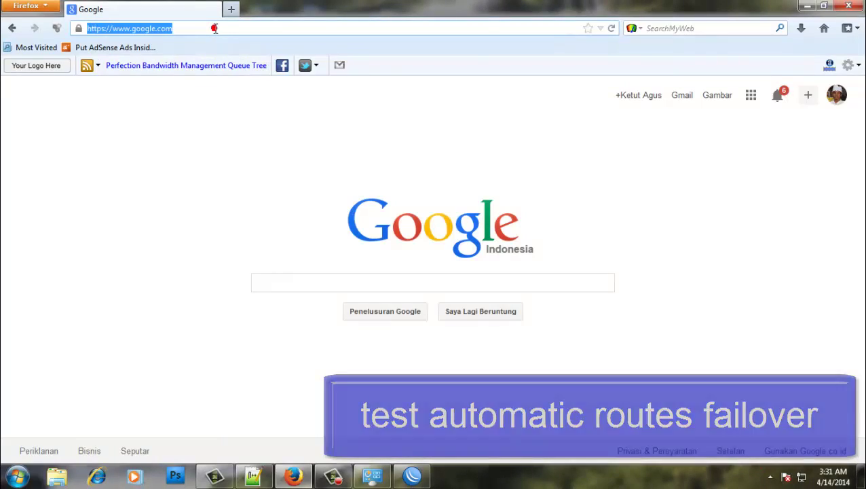
left_click(215, 29)
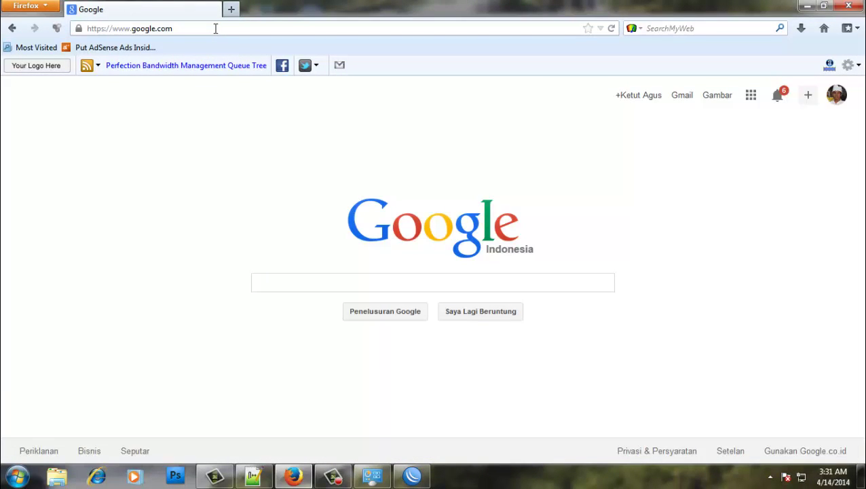
left_click(231, 9)
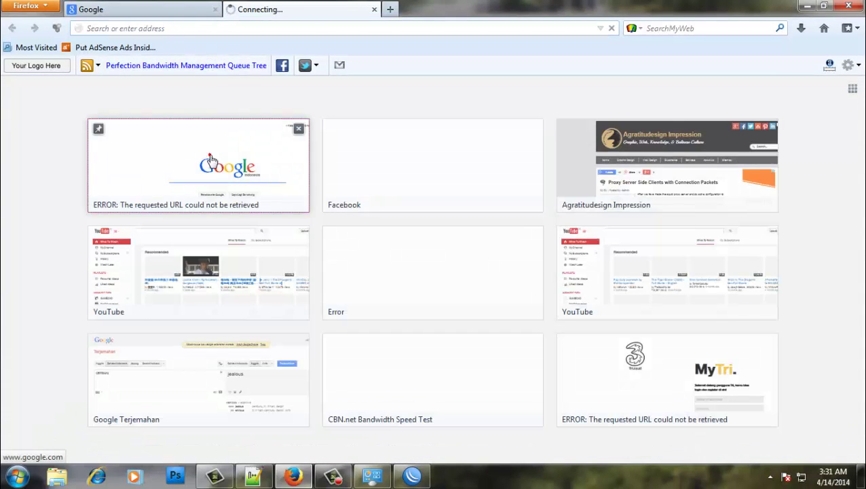
left_click(211, 159)
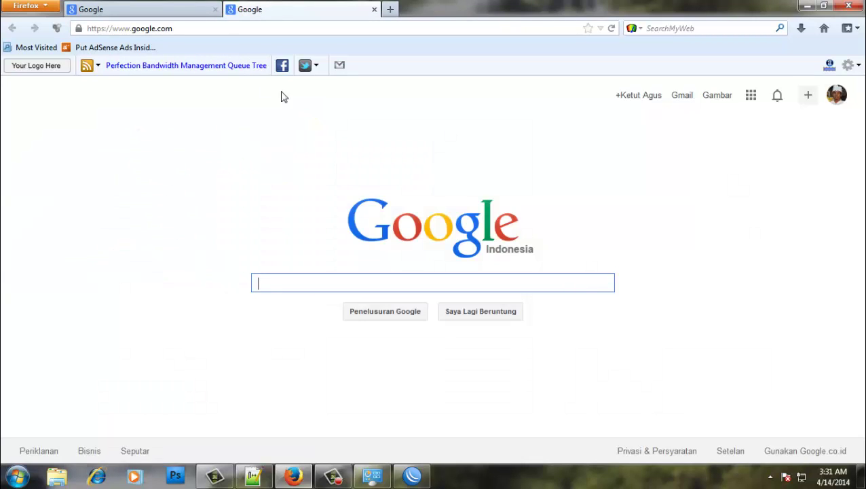
Load youtube.com in the new tab as a further failover check.
left_click(221, 28)
type("youtube.com/")
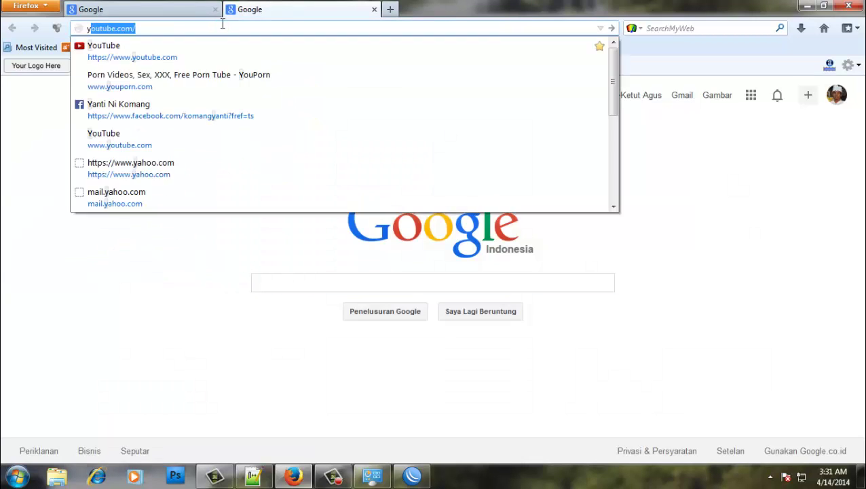
key("Right")
key("Return")
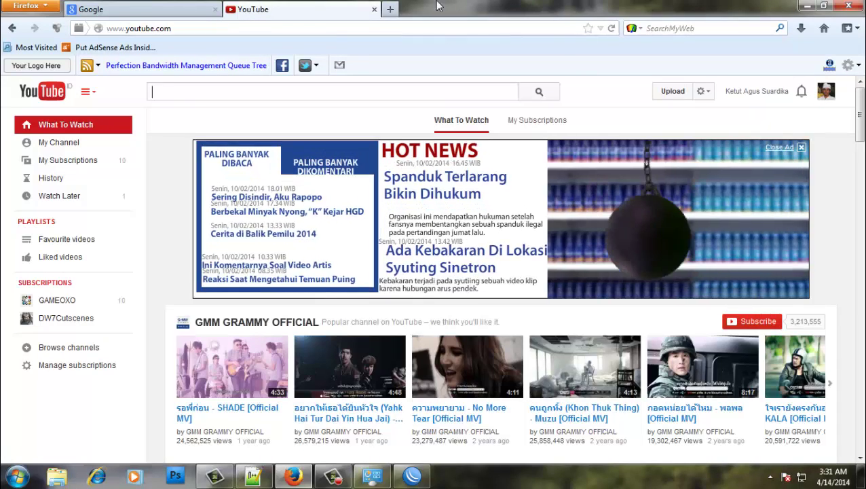
Switch back to WinBox, re-enable the wan1 interface and reboot the router.
left_click(807, 5)
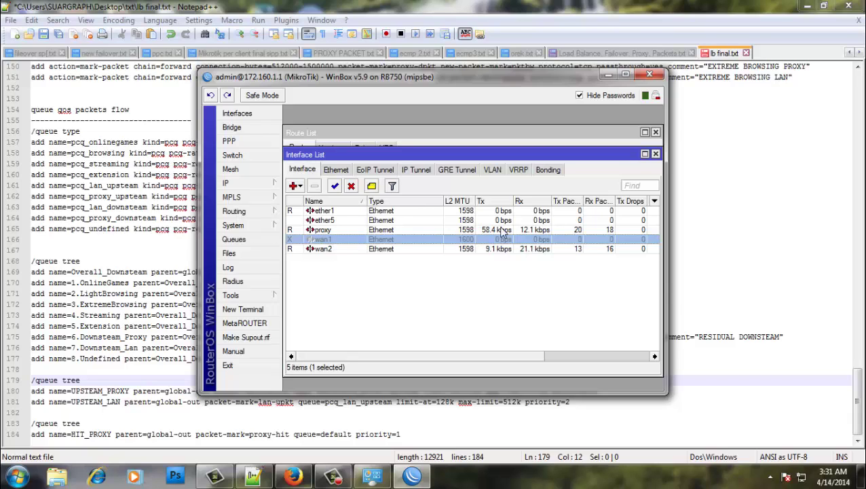
left_click(334, 186)
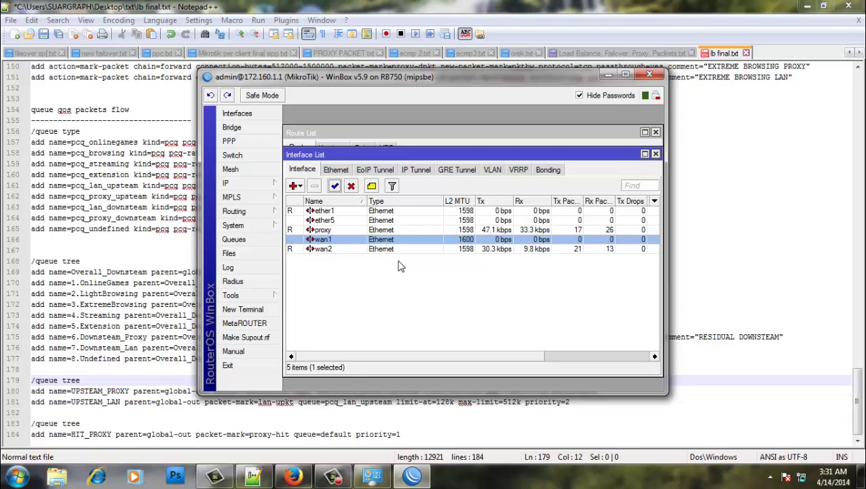
left_click(251, 226)
left_click(316, 317)
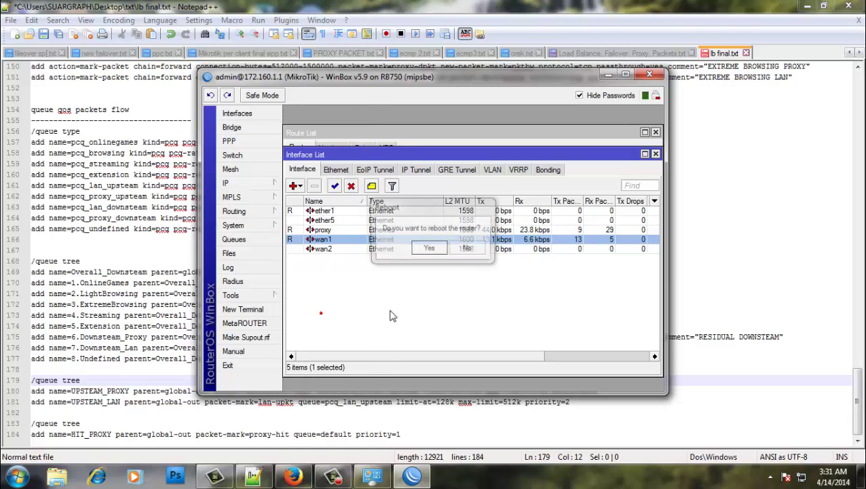
left_click(429, 249)
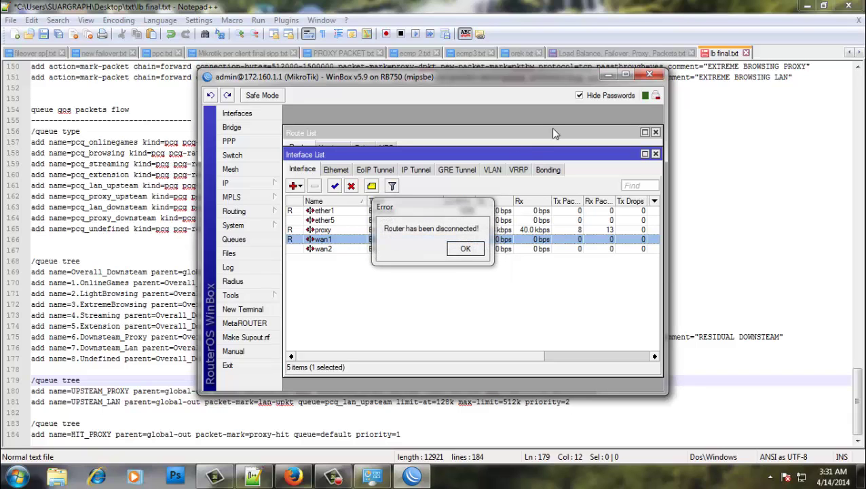
left_click(460, 252)
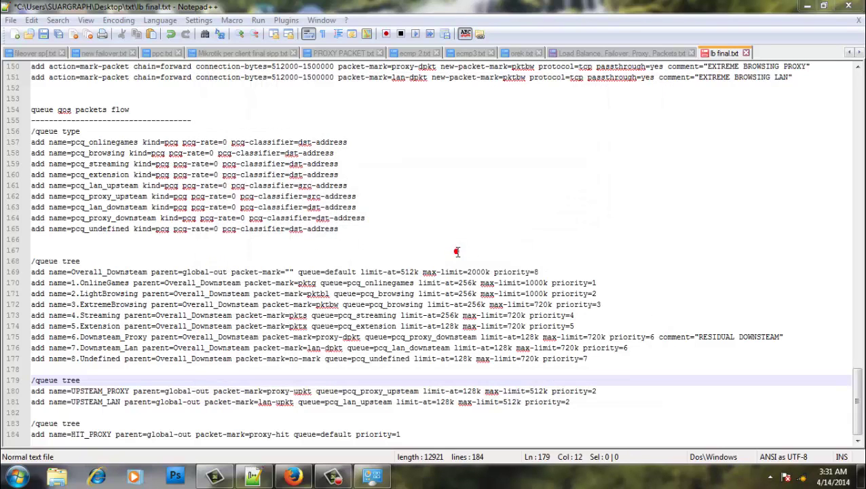
Open the Internet Protocol Version 4 (TCP/IPv4) properties of the Wireless Ether1 adapter in the Windows network connections.
left_click(803, 478)
left_click(808, 443)
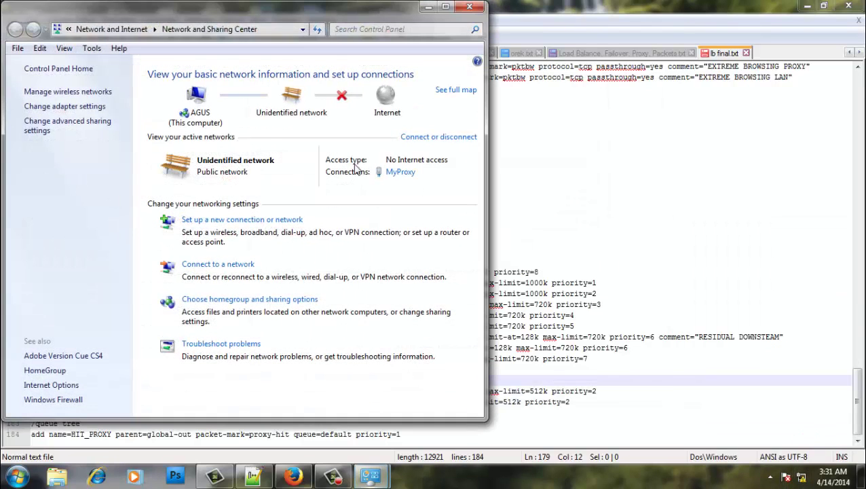
left_click(64, 106)
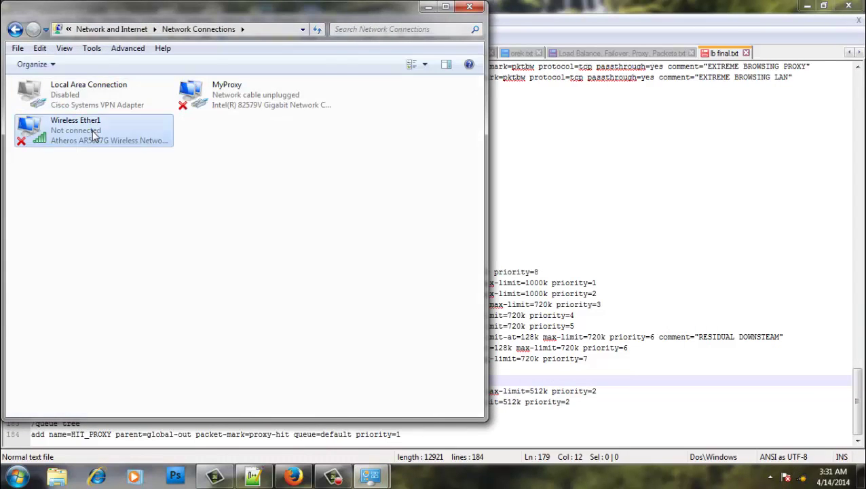
right_click(94, 135)
left_click(156, 266)
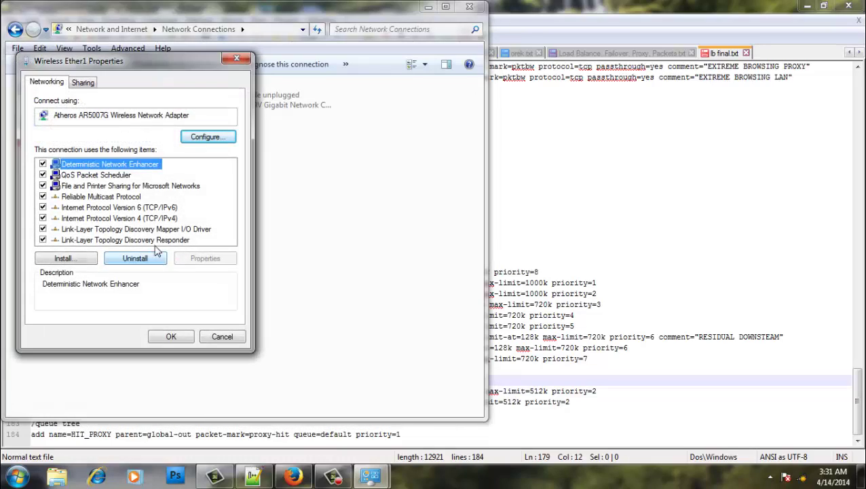
double_click(145, 218)
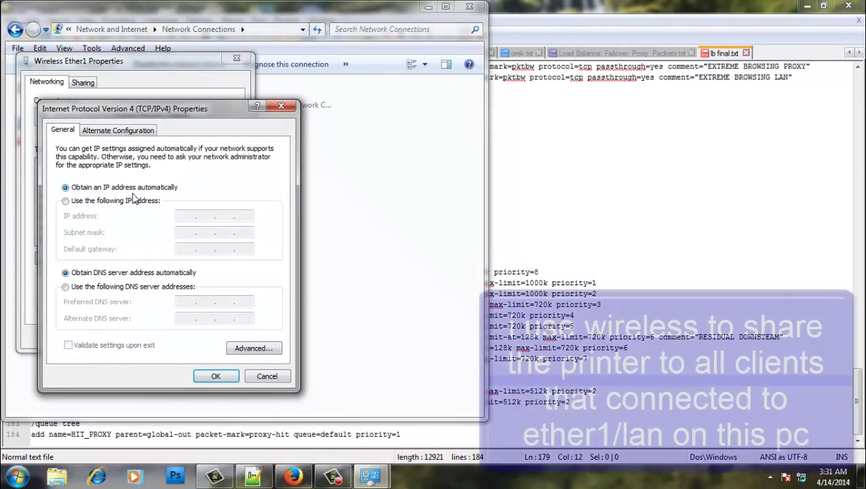
Assign Wireless Ether1 the static IP 192.168.1.8, mask 255.255.255.0, gateway and preferred DNS 192.168.1.1, and save the configuration.
left_click(133, 199)
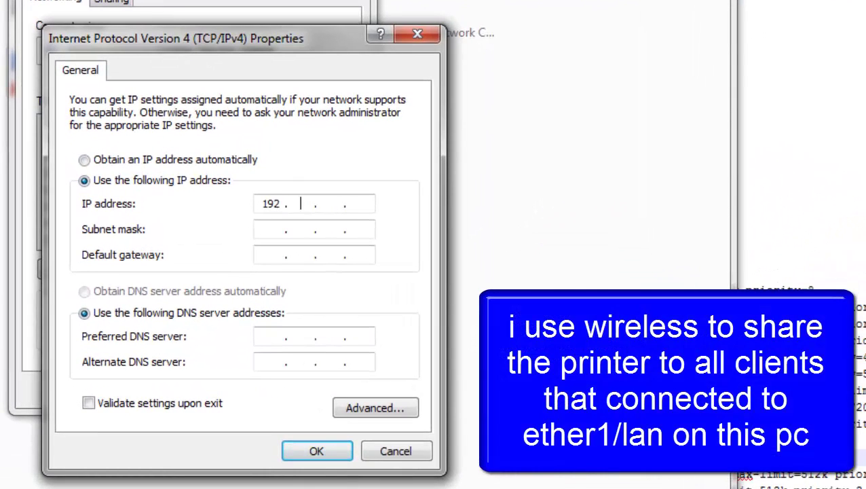
type("192 . 1 ")
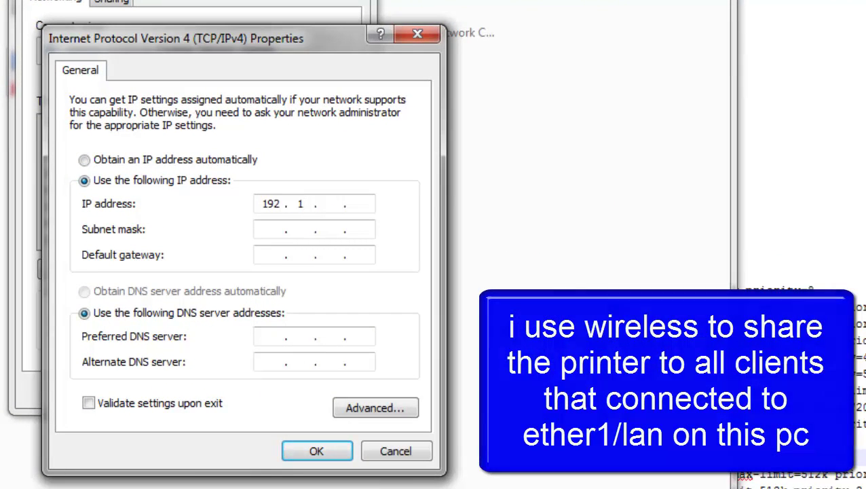
type("68")
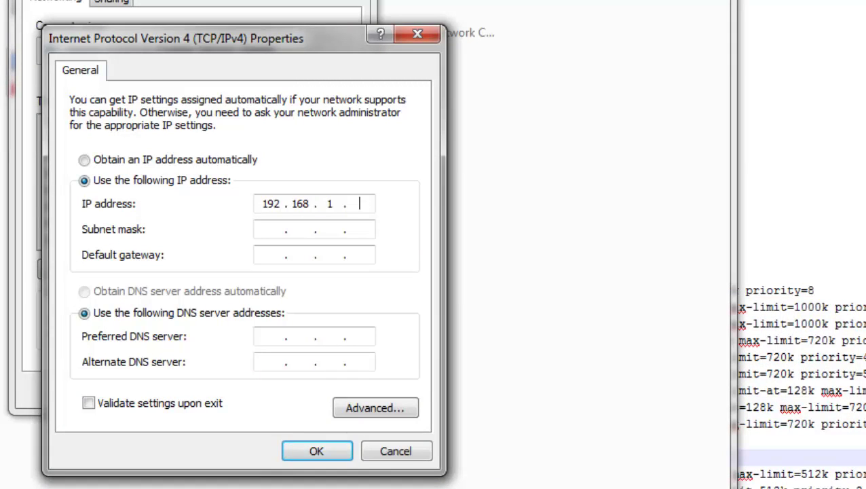
key("Tab")
key("Tab")
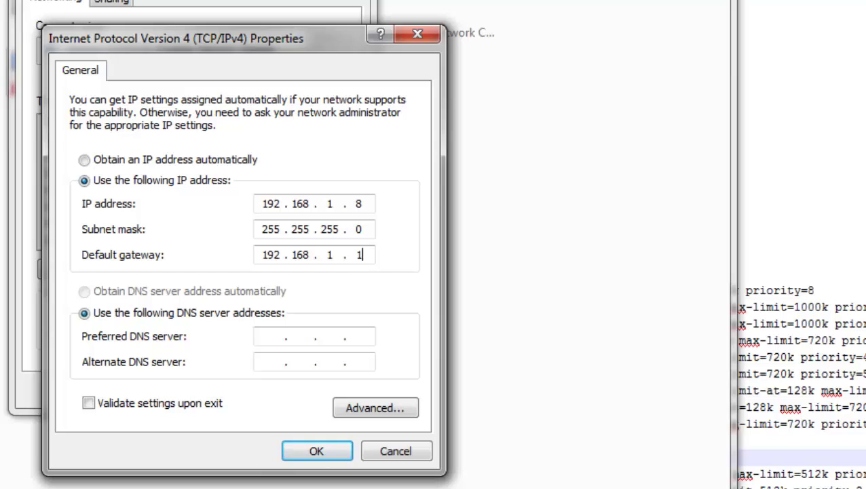
key("Tab")
key("Tab")
type("192 . 168")
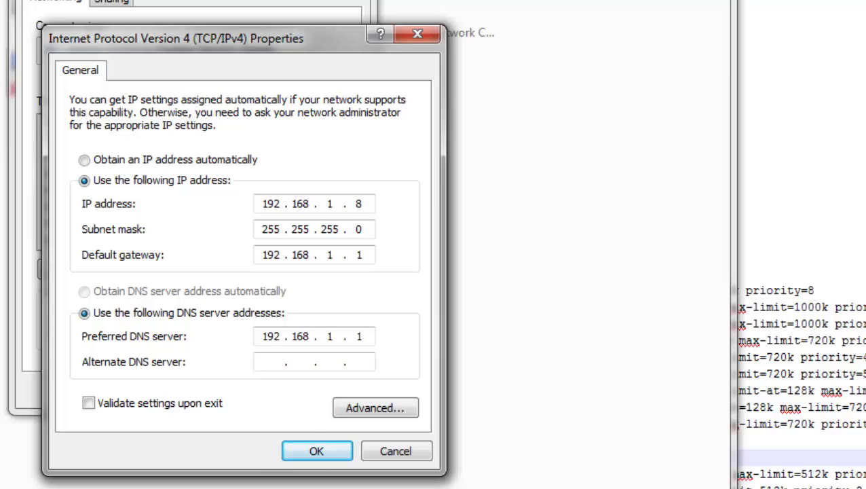
left_click(313, 452)
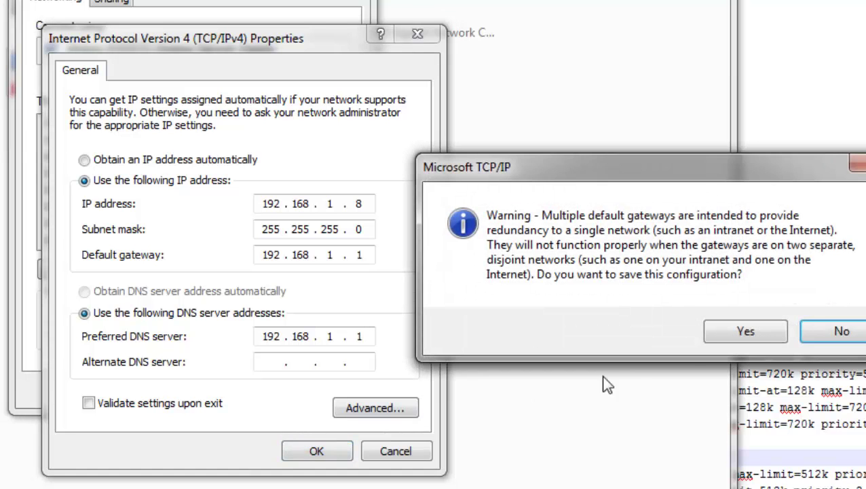
left_click(771, 334)
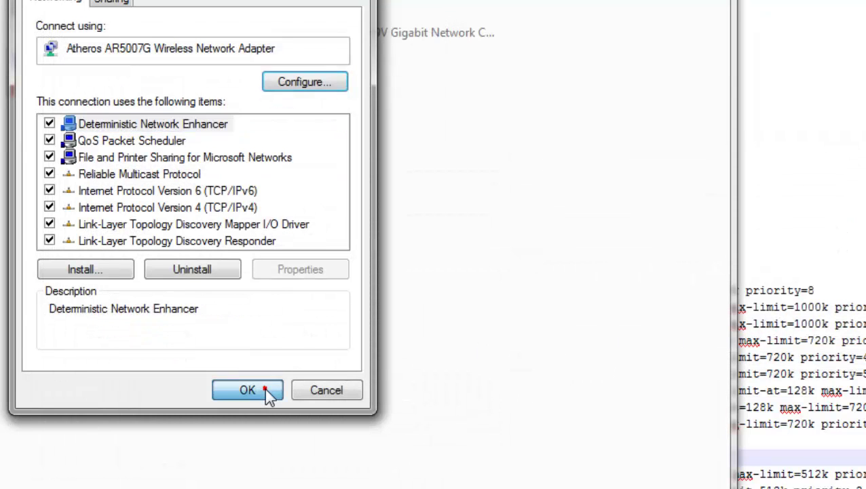
left_click(263, 393)
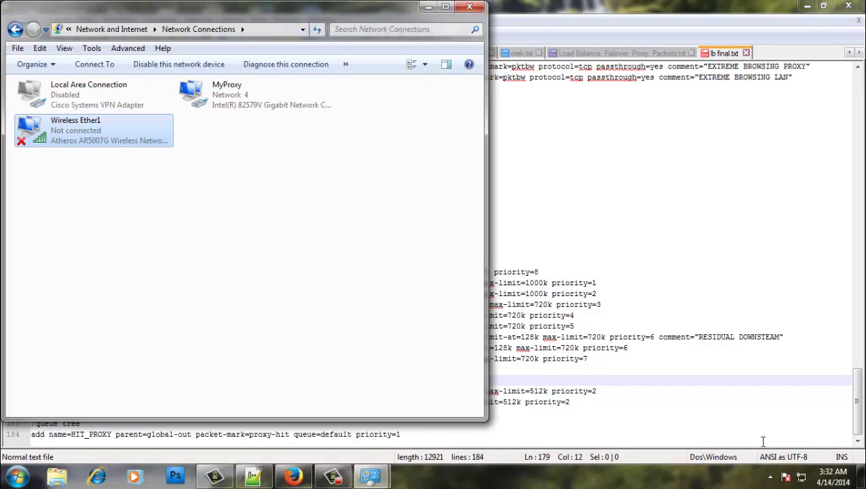
Connect the Wireless Ether1 adapter to the SUARGRAPH_NET wireless network.
left_click(803, 480)
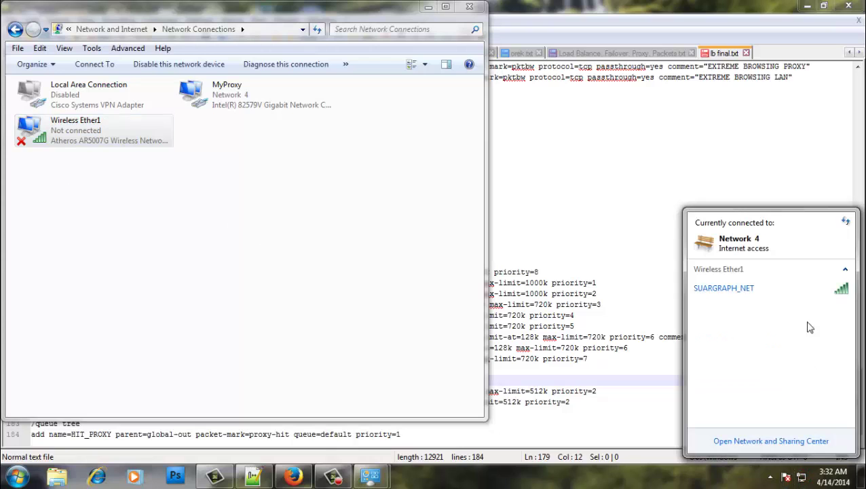
left_click(801, 290)
left_click(821, 307)
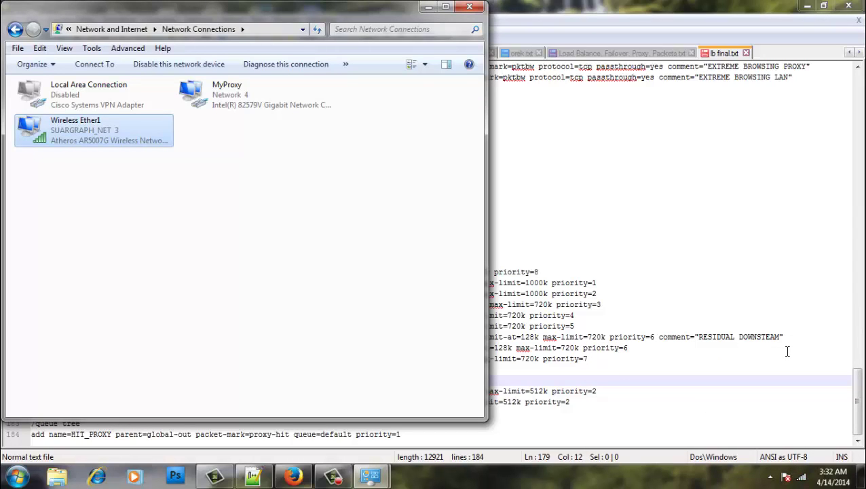
Switch to Firefox and play the recommended YouTube video "Azumi 2 Death Or Love" as a streaming test.
left_click(298, 478)
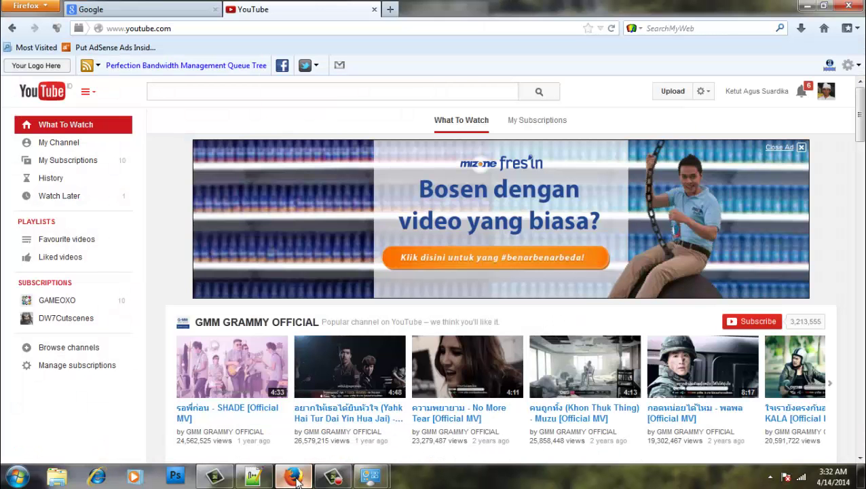
scroll(280, 367, "down", 4)
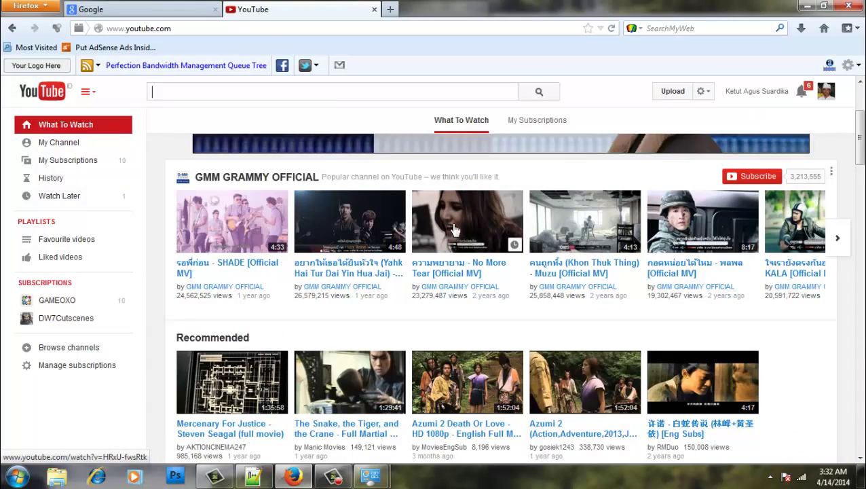
left_click(481, 384)
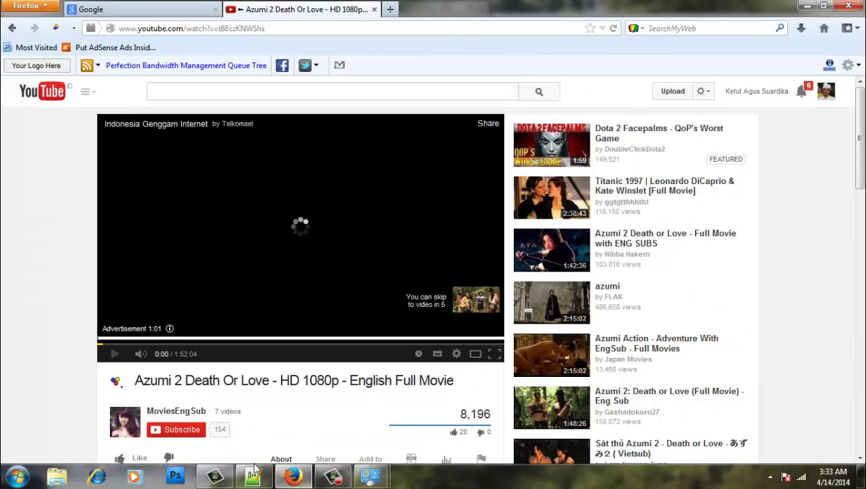
left_click(292, 476)
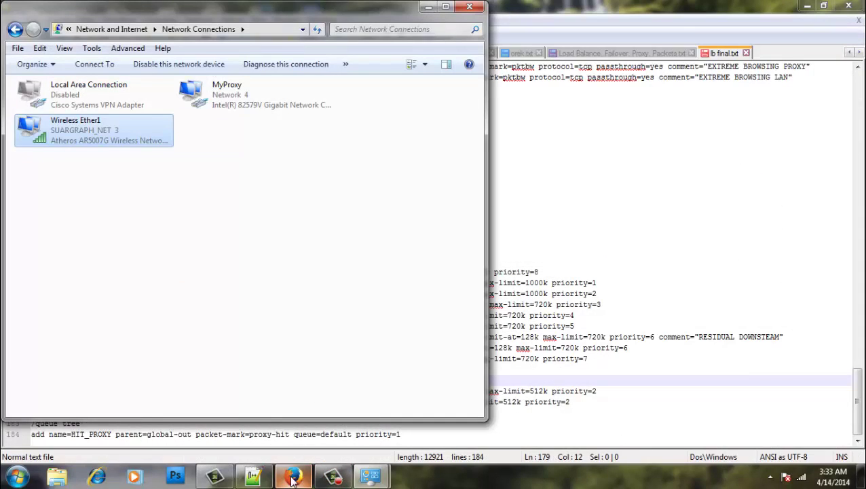
left_click(293, 476)
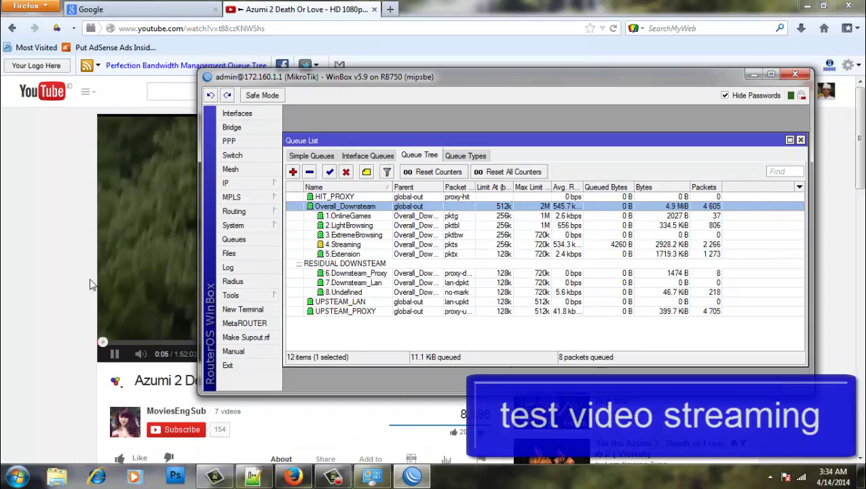
Examine the 4.Streaming queue's traffic in the WinBox queue tree while checking the video playback in Firefox.
left_click(637, 246)
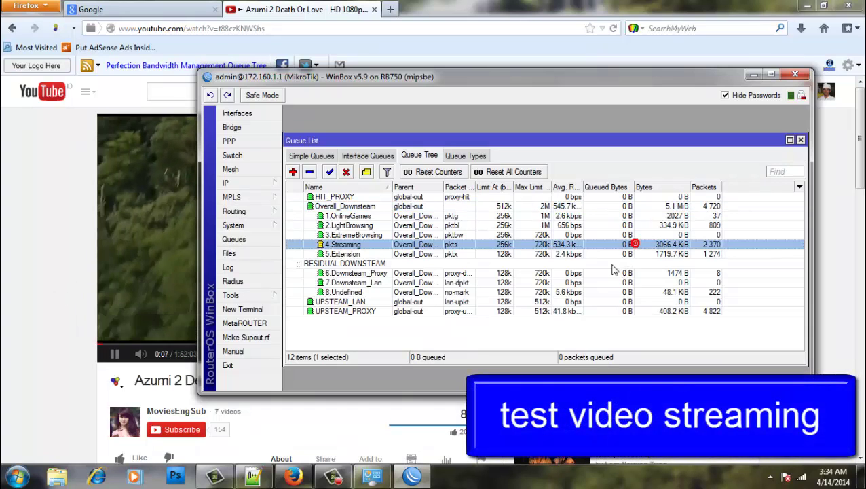
left_click(58, 270)
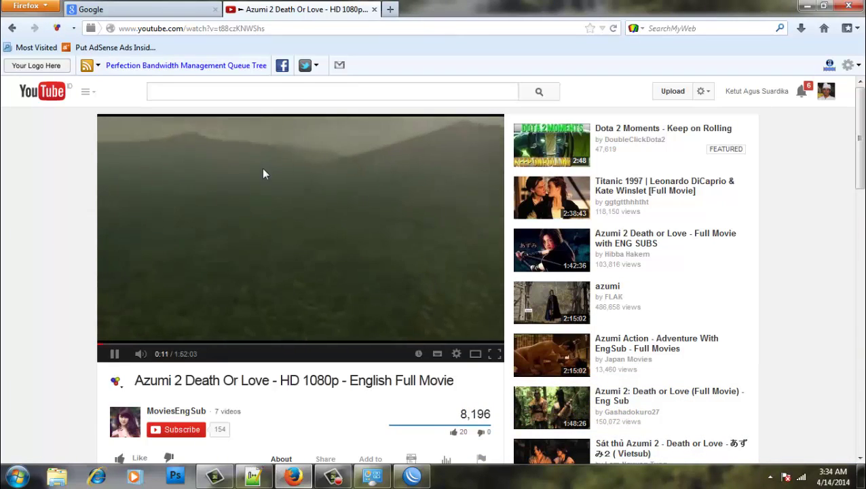
left_click(412, 477)
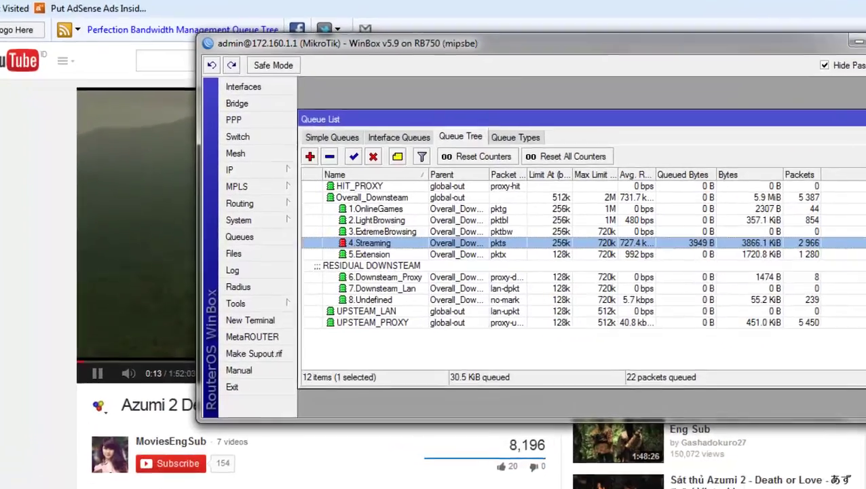
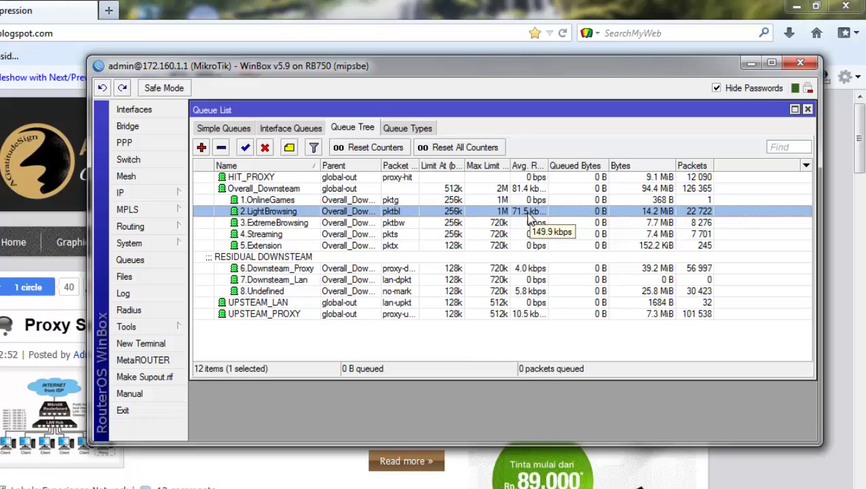
Load Facebook in Firefox as a browsing test and return to WinBox to check the queue tree traffic.
left_click(474, 7)
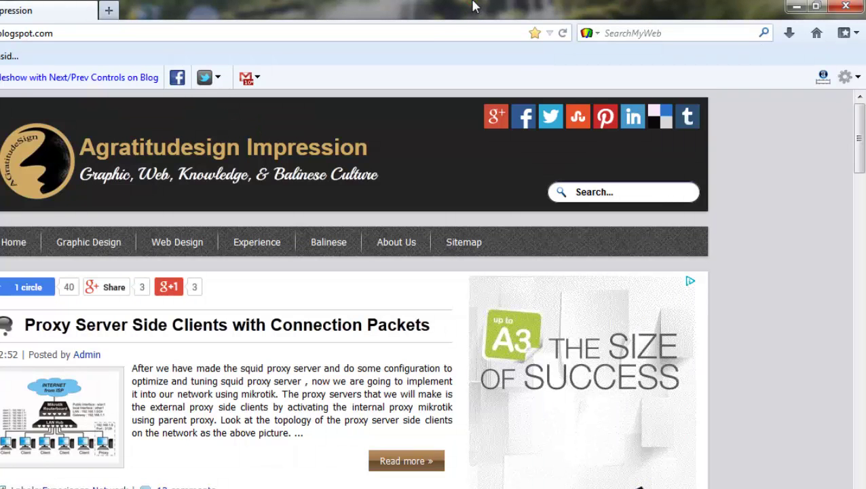
left_click(367, 31)
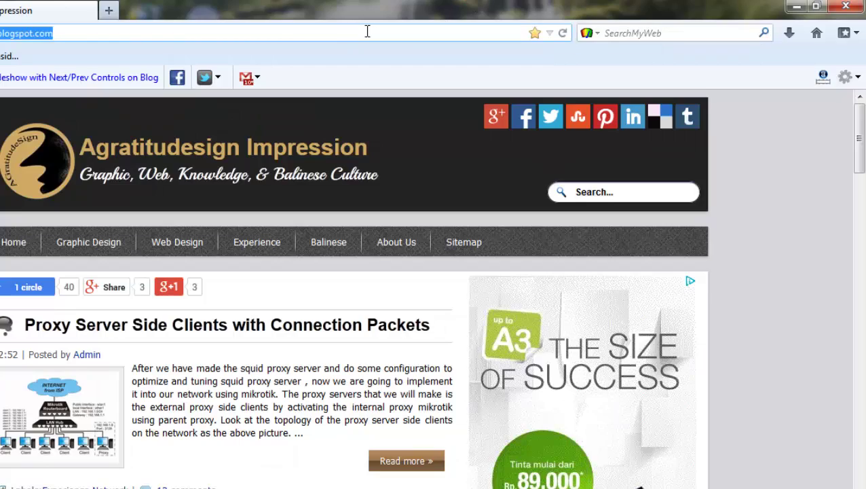
type("facebook")
key("Return")
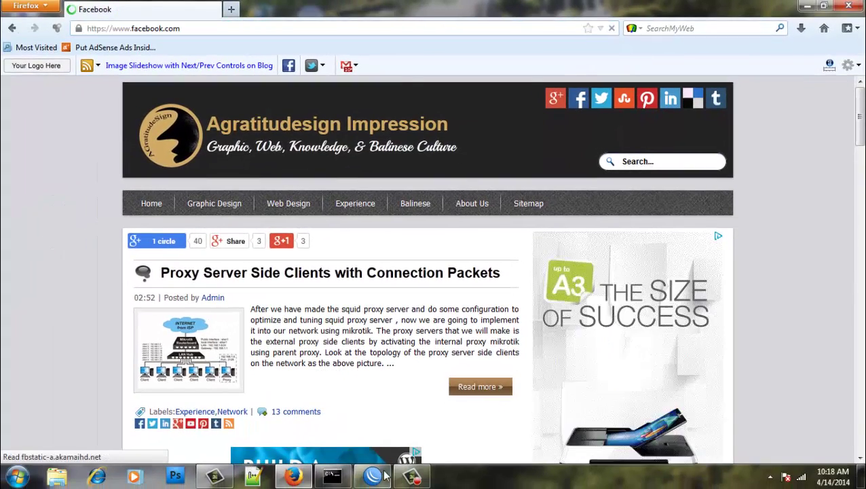
left_click(384, 474)
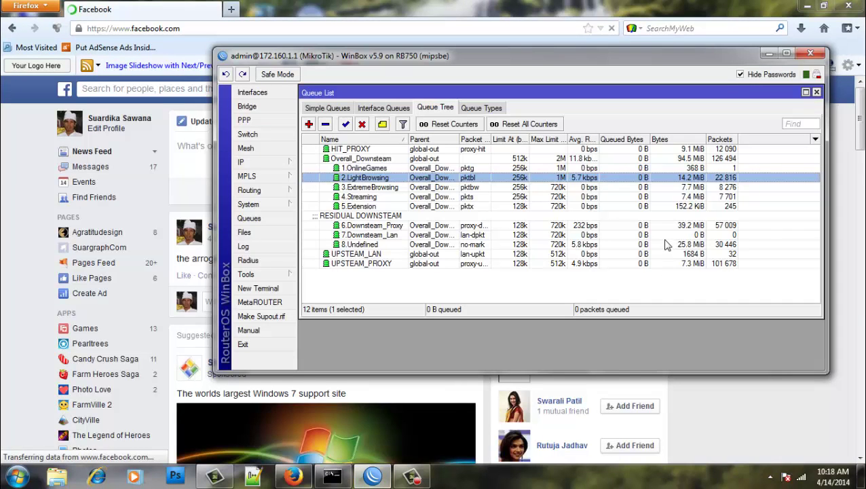
Add Tulips.jpg from the Sample Pictures folder to a new Facebook post as an upload test.
left_click_drag(477, 265, 449, 370)
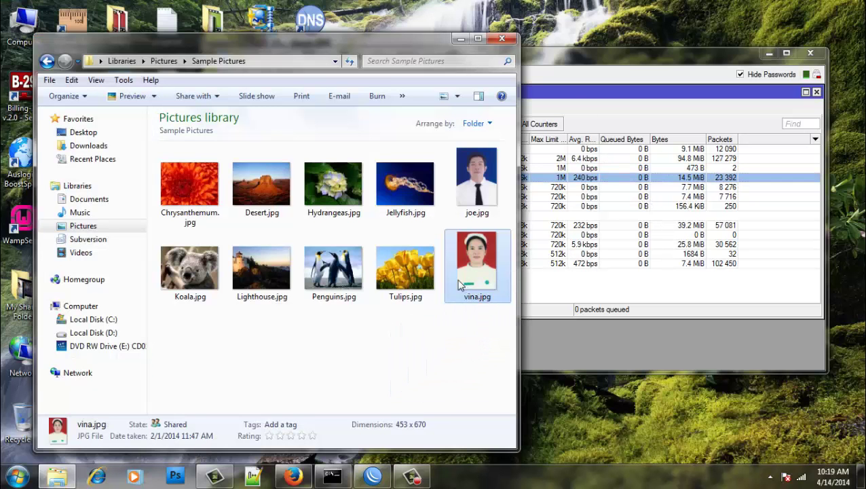
left_click(412, 274)
left_click_drag(406, 264, 302, 178)
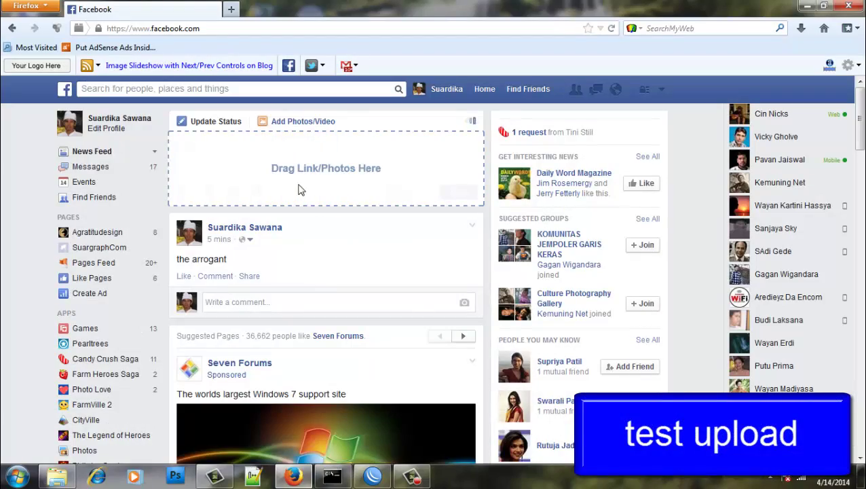
Switch to WinBox and examine the UPSTEAM_PROXY queue's traffic during the photo upload.
left_click(375, 478)
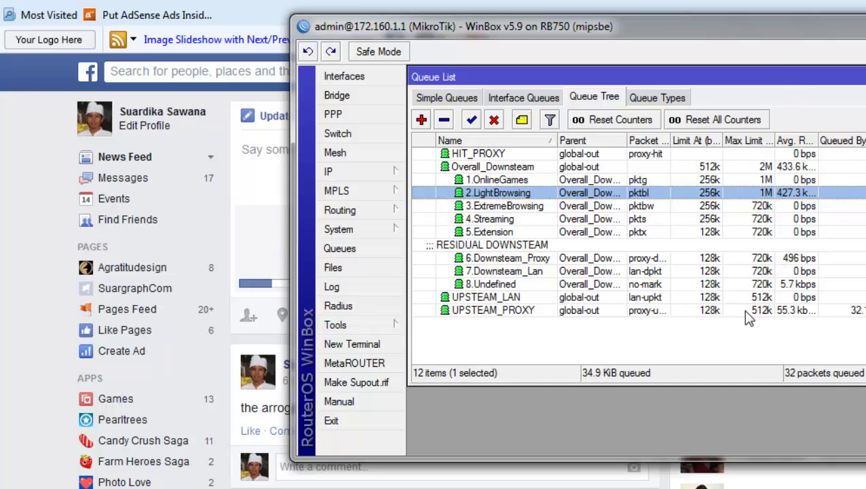
left_click(746, 310)
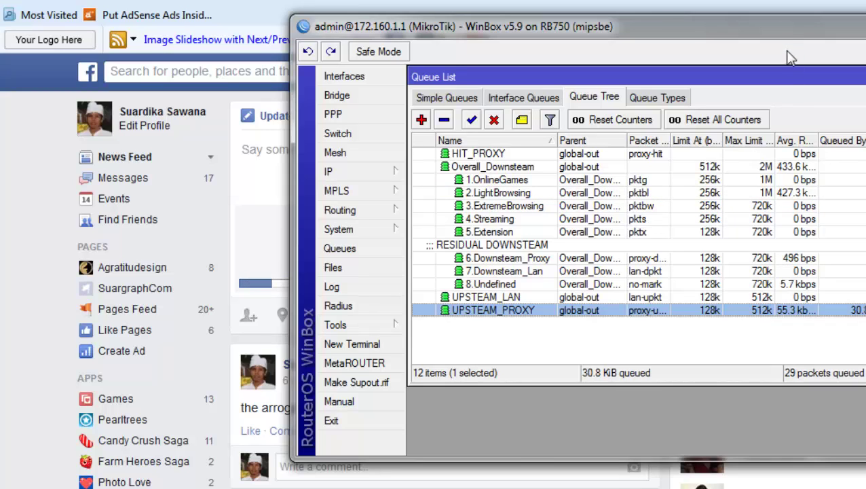
left_click_drag(780, 37, 830, 39)
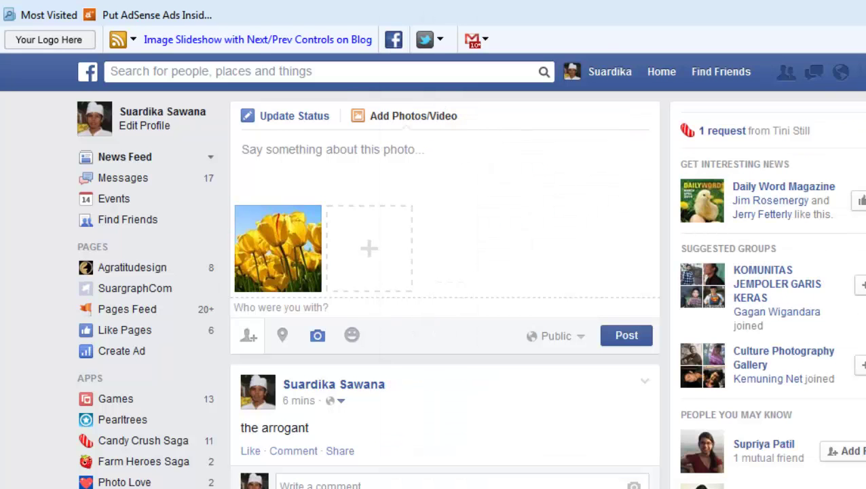
Switch to WinBox and start a new Netwatch entry for host 172.16.1.1.
left_click(602, 70)
left_click(599, 299)
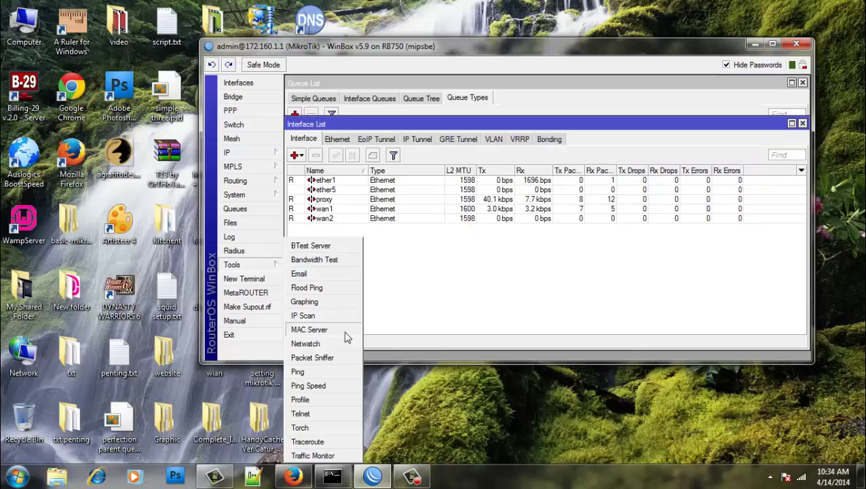
left_click(338, 337)
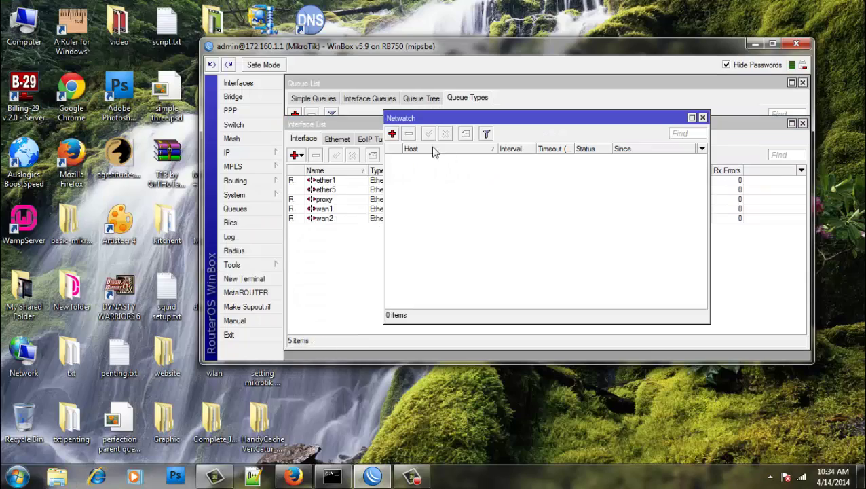
left_click(392, 135)
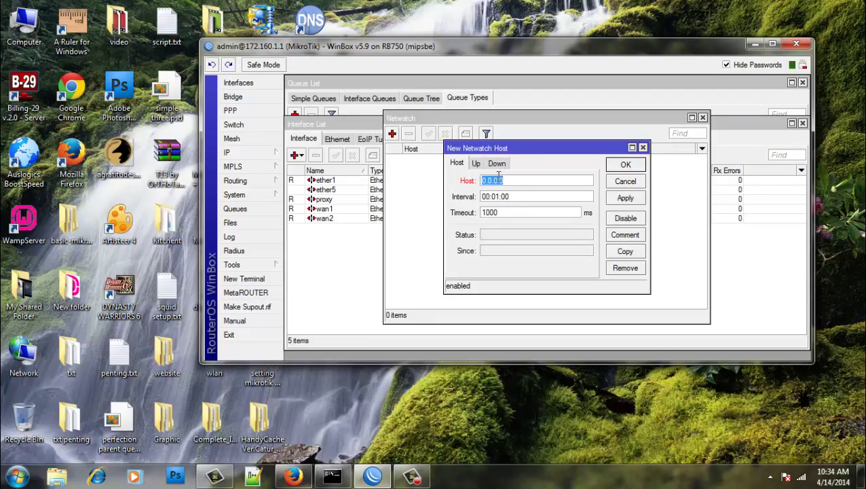
type("172.160")
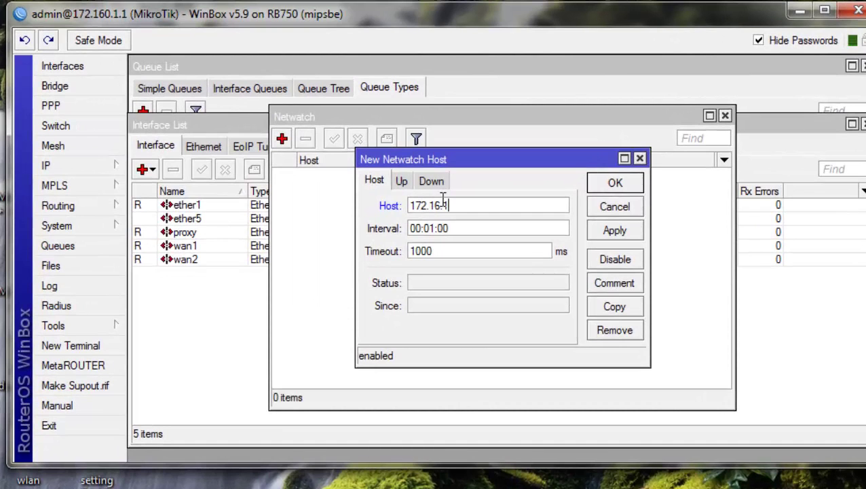
type("16.1.1")
key("Tab")
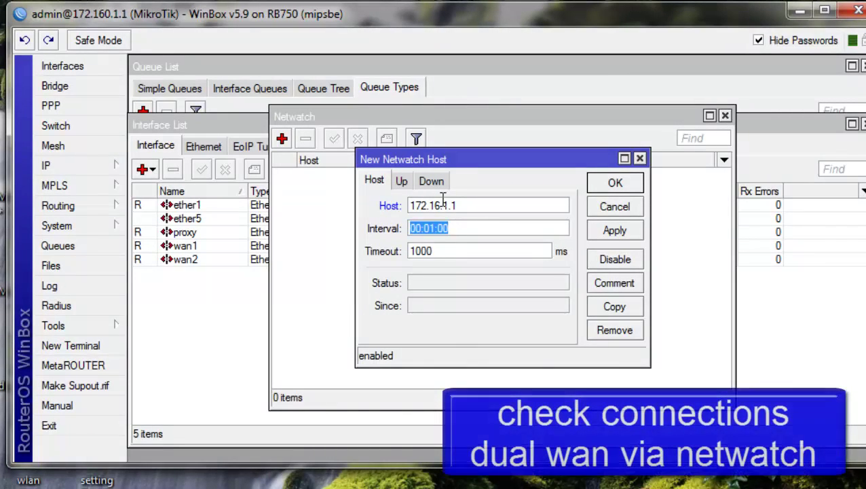
Set the 172.16.1.1 Netwatch host's interval to 00:00:10, comment it as wan1 and save the entry.
left_click(435, 226)
key("BackSpace")
key("BackSpace")
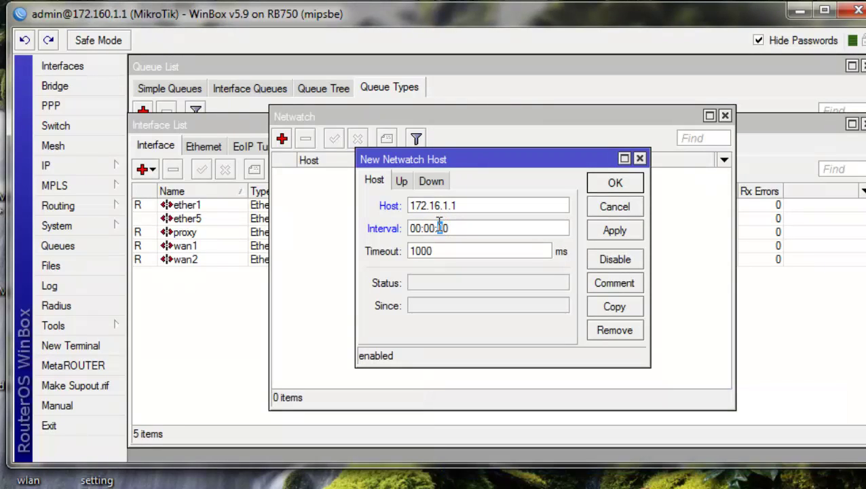
left_click(604, 279)
type("w")
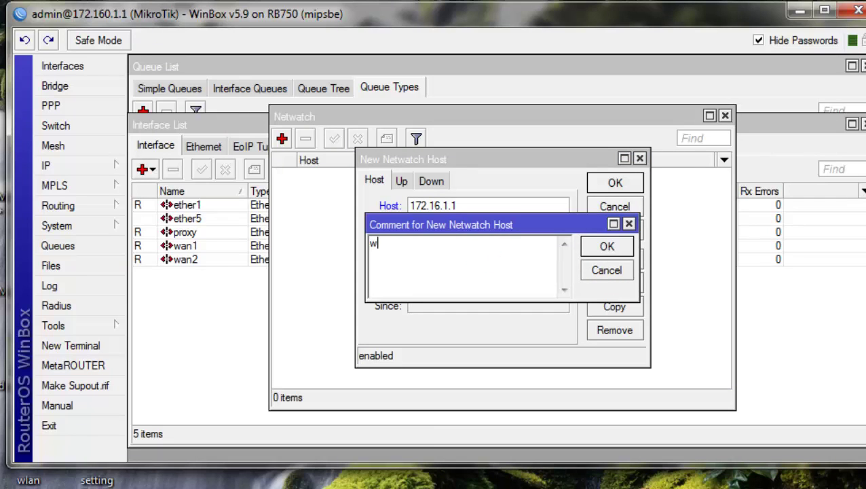
type("an1")
left_click(606, 245)
left_click(614, 183)
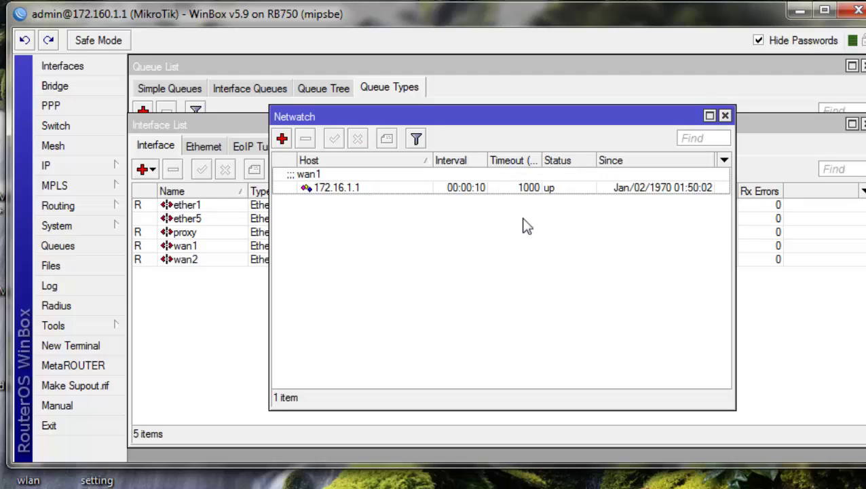
Add Netwatch host 172.16.2.1 with interval 00:00:10 and comment wan2, and close the Netwatch and Interface List windows.
left_click(282, 139)
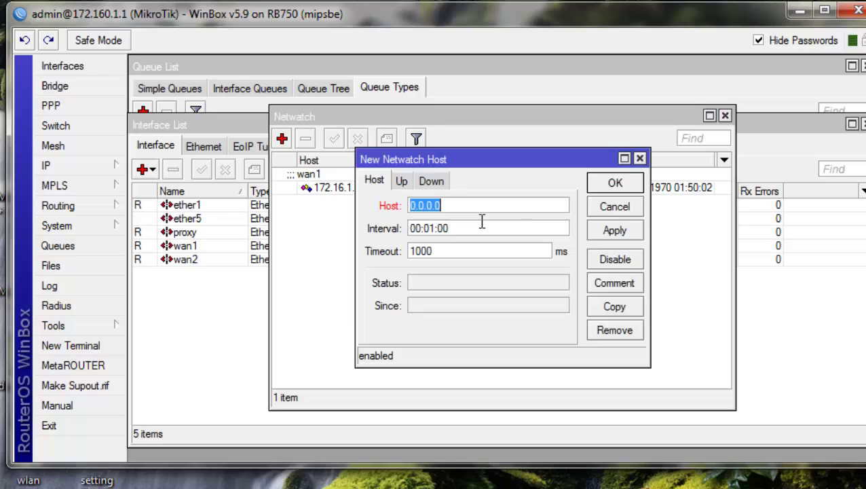
type("172.16.2.1")
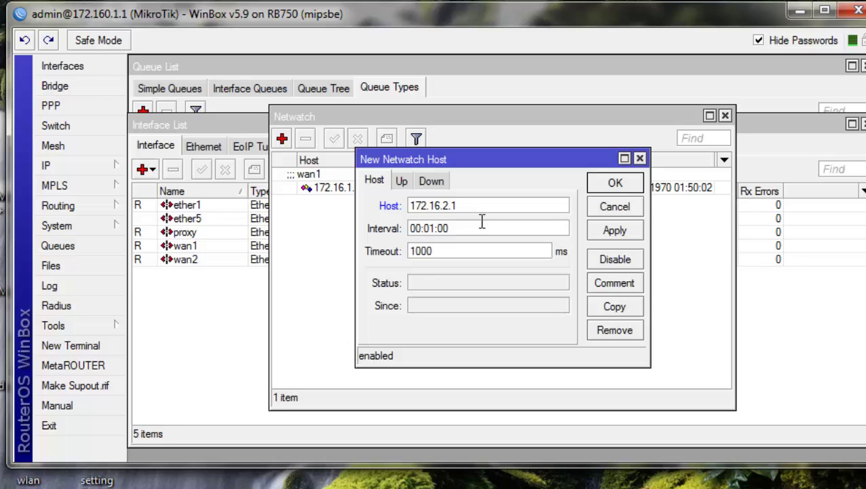
left_click(431, 229)
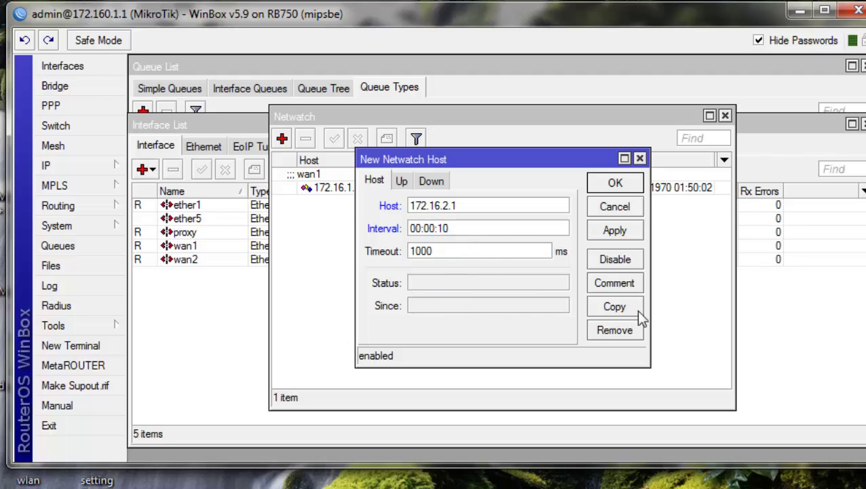
left_click(615, 283)
left_click(479, 258)
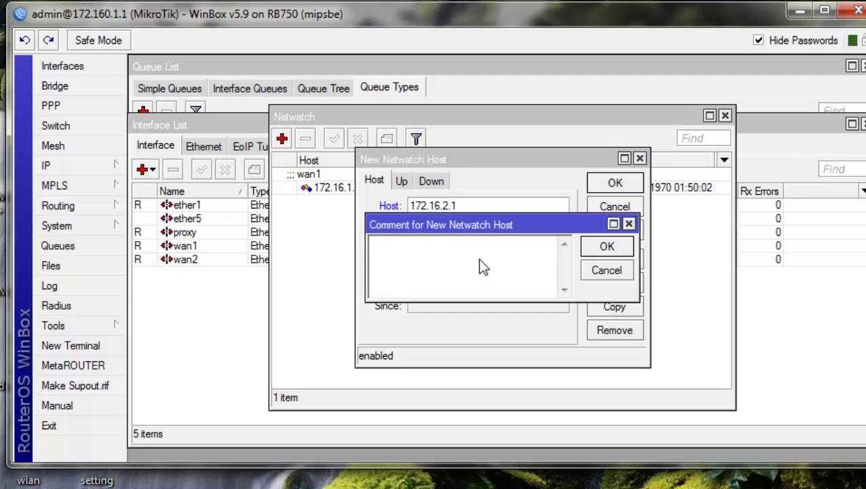
type("wan2")
left_click(604, 247)
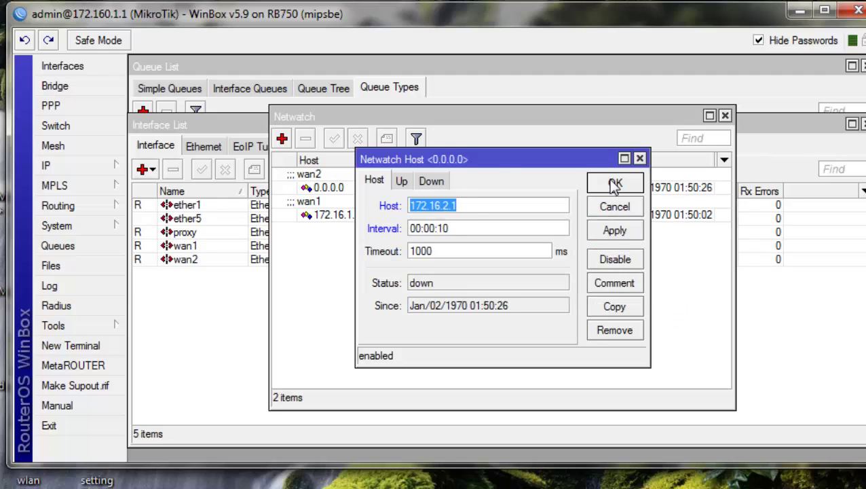
left_click(611, 181)
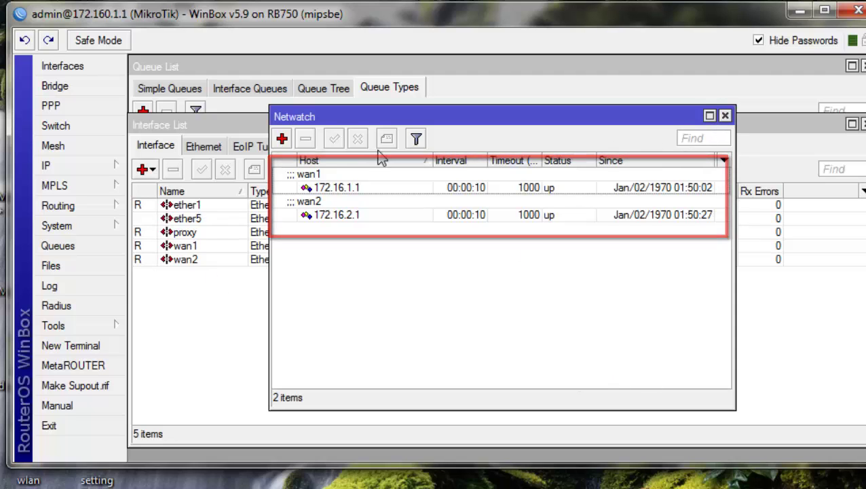
left_click(724, 116)
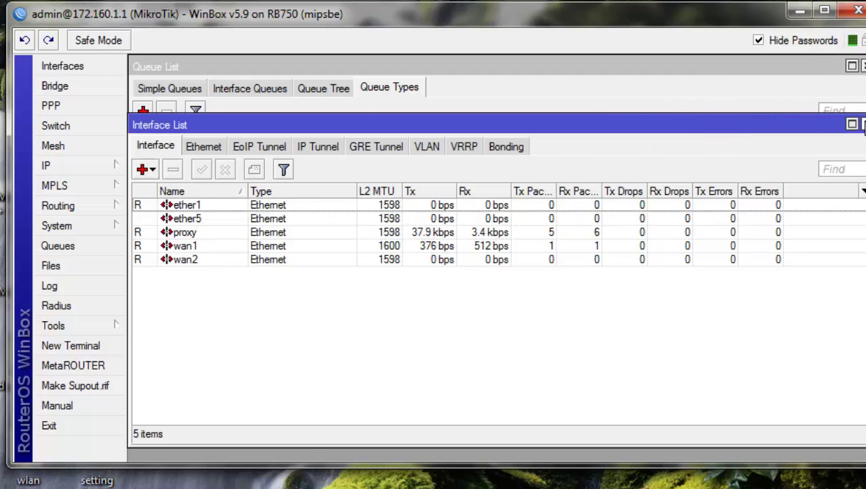
left_click(679, 107)
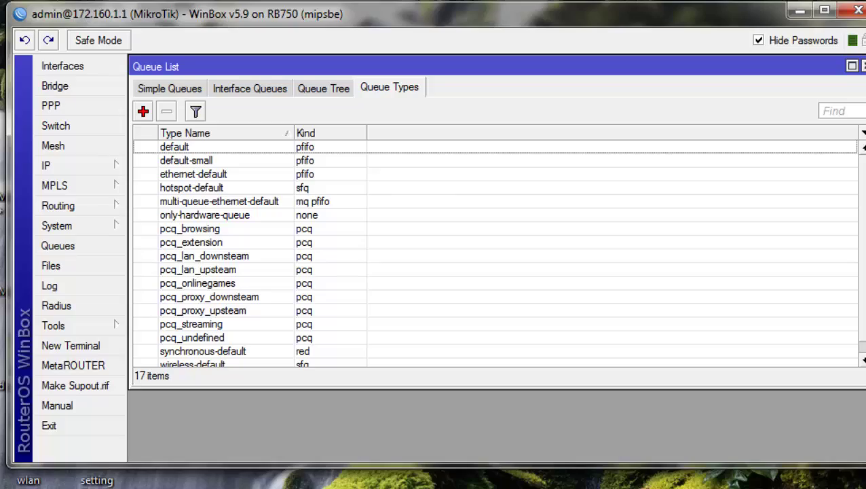
Check the Squid service's status in Windows Services and close the Services window.
key("super")
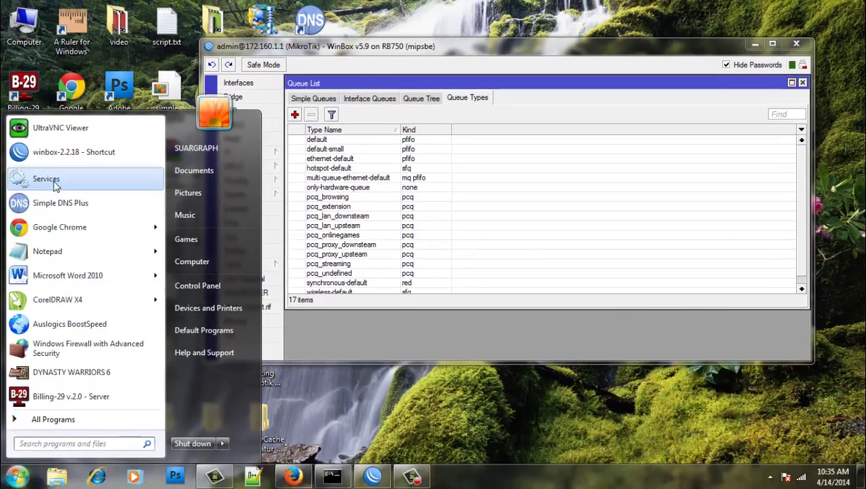
left_click(55, 184)
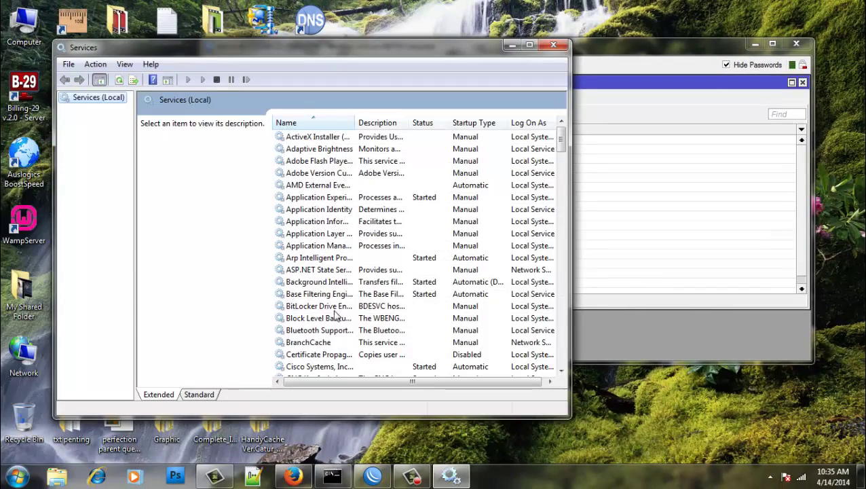
left_click(334, 311)
key("s")
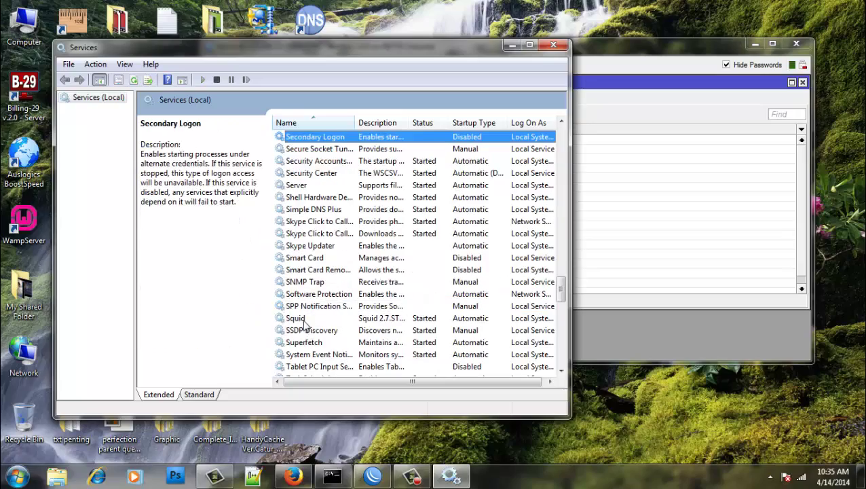
left_click(304, 319)
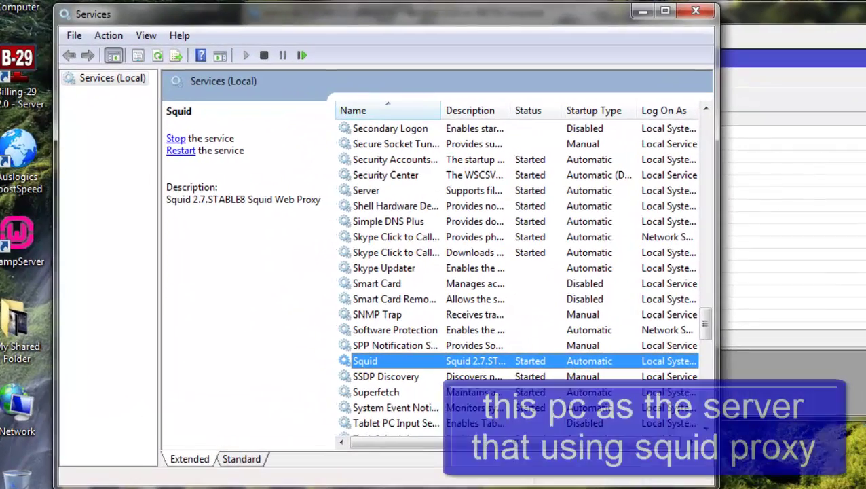
left_click(694, 19)
Open squid.conf from C:\squid\etc in Notepad++.
double_click(20, 5)
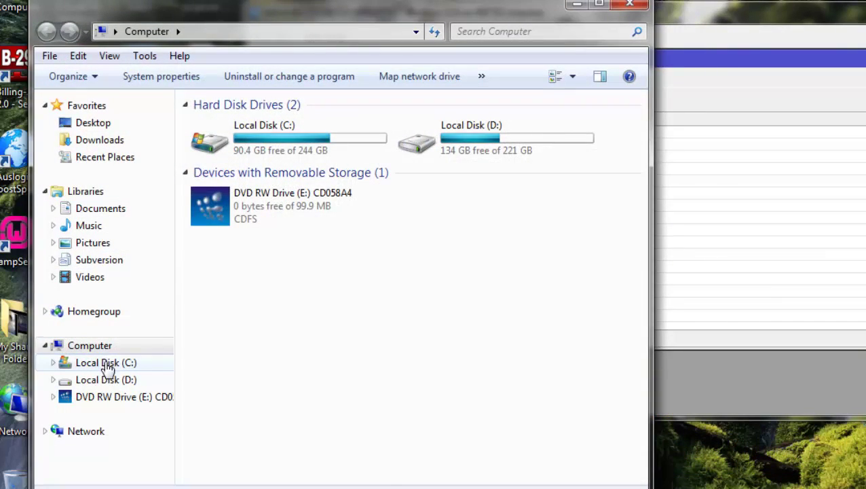
left_click(105, 362)
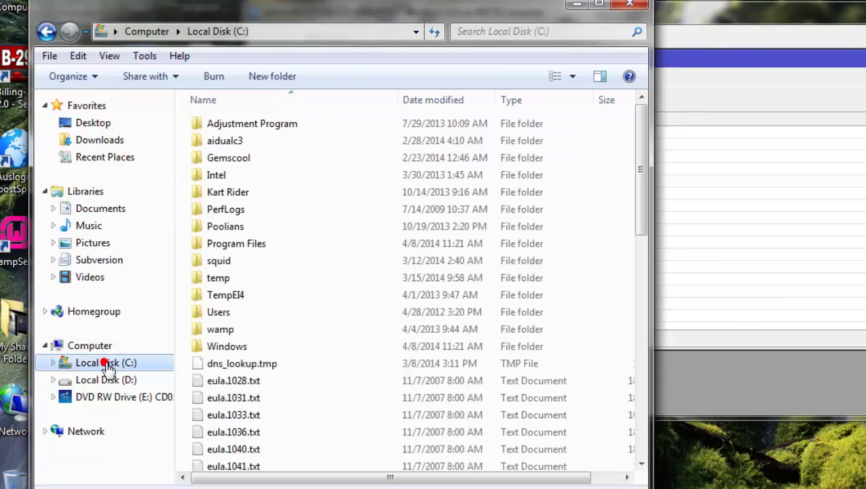
double_click(225, 262)
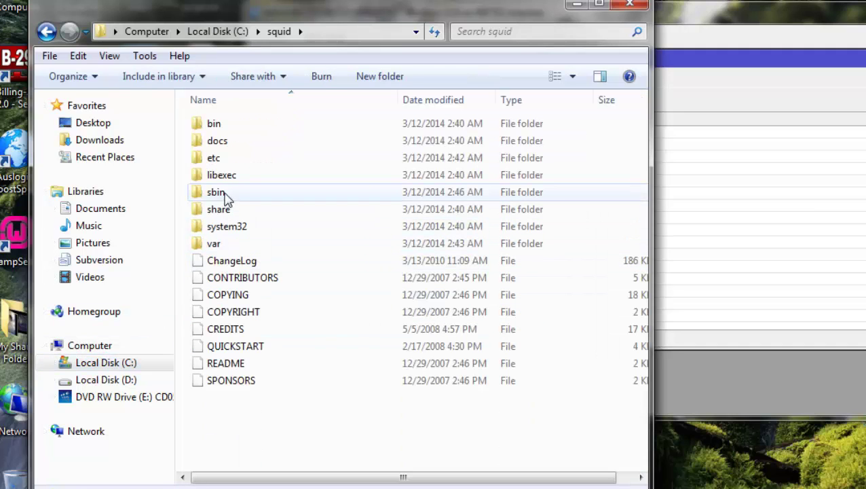
double_click(217, 159)
double_click(249, 157)
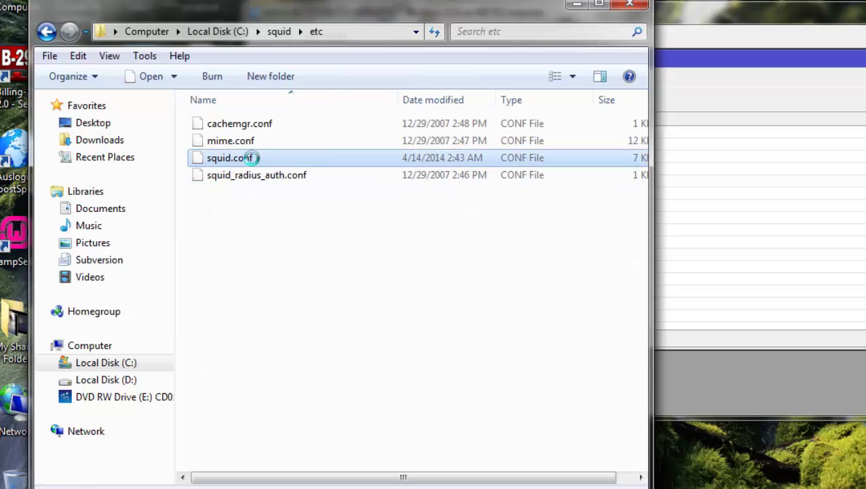
right_click(252, 158)
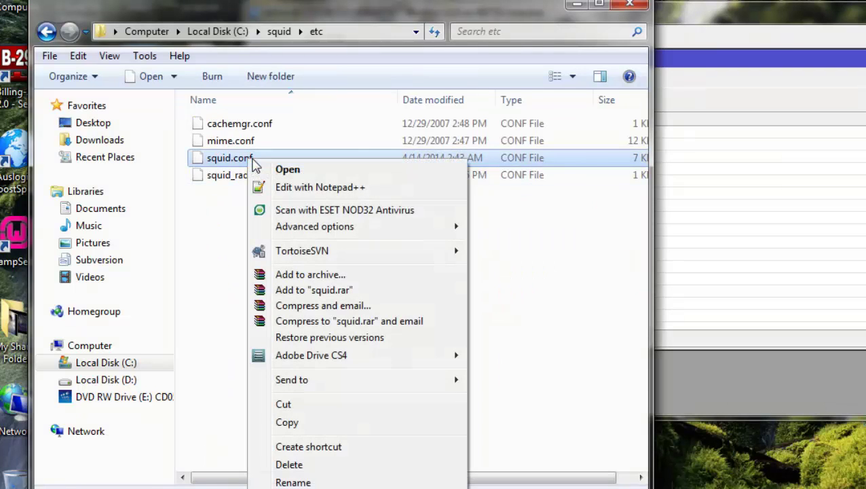
left_click(319, 189)
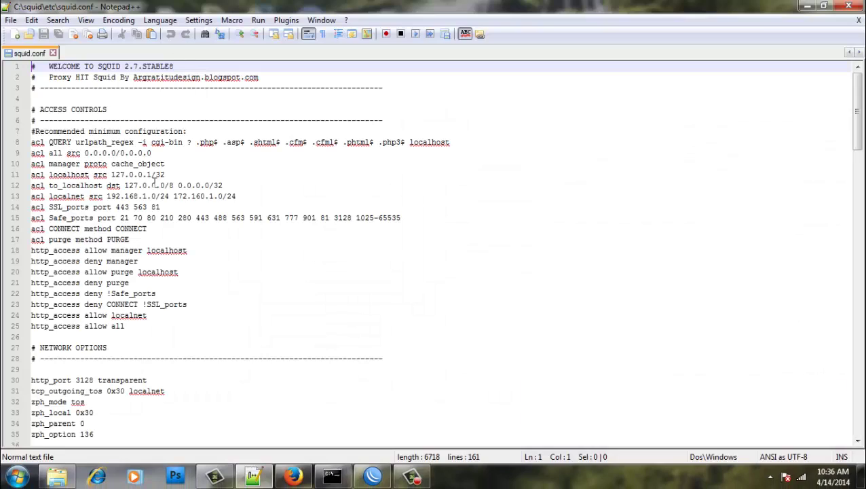
Examine the Squid proxy configuration in squid.conf, including its network, cache, timeout and DNS nameserver options.
scroll(142, 192, "down", 9)
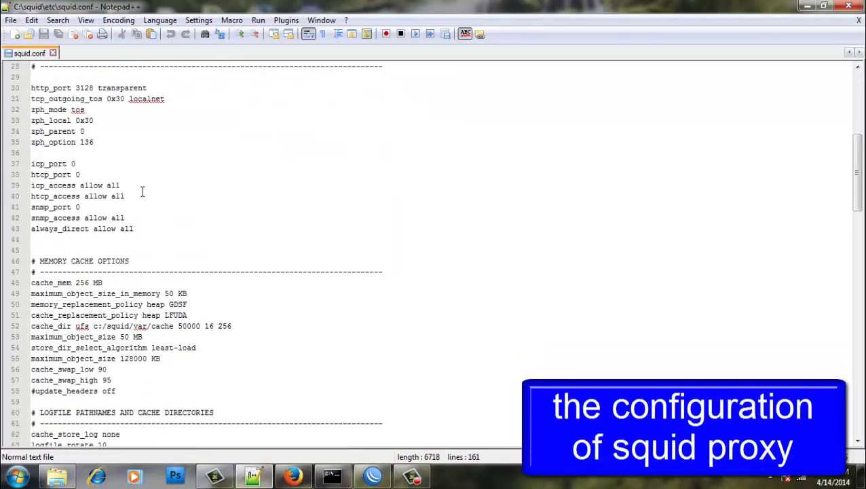
scroll(142, 191, "down", 10)
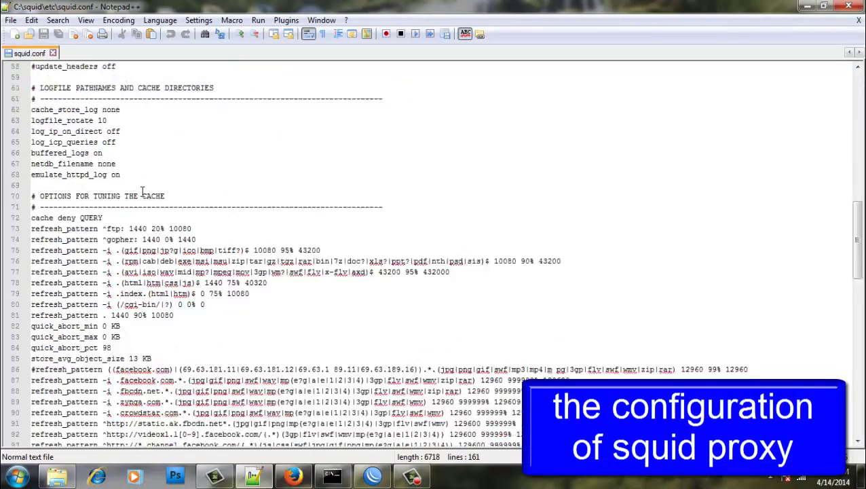
scroll(142, 192, "down", 12)
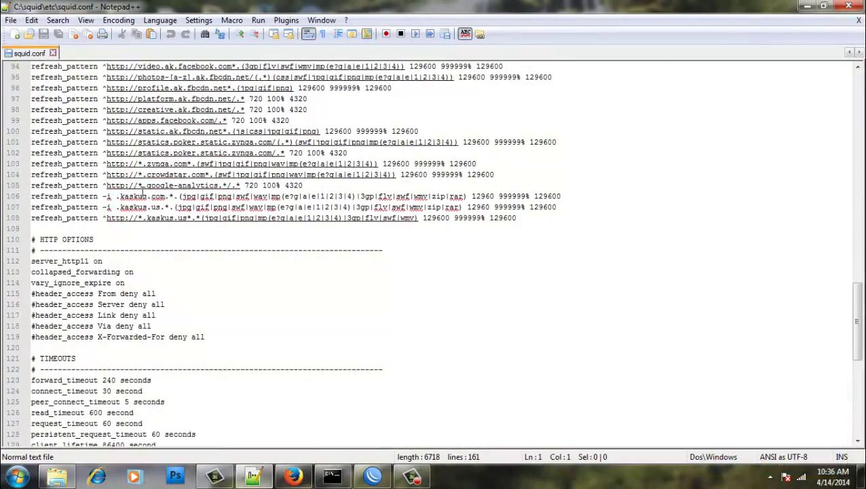
scroll(143, 192, "down", 3)
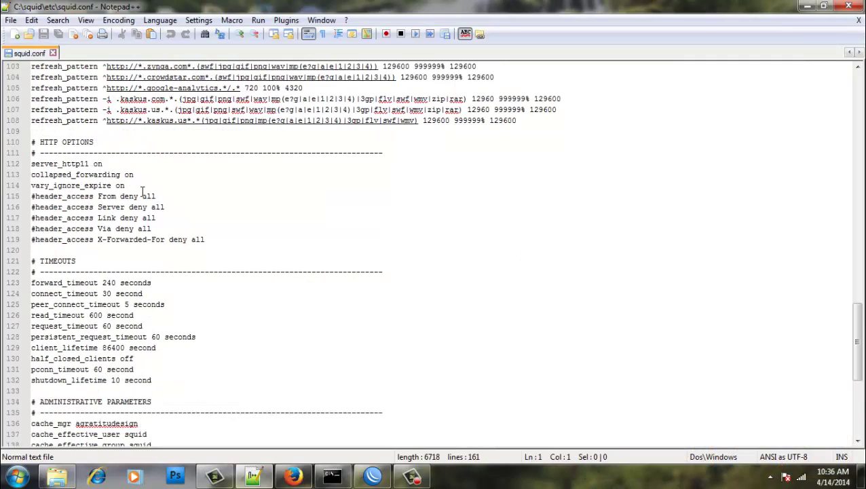
scroll(142, 191, "down", 5)
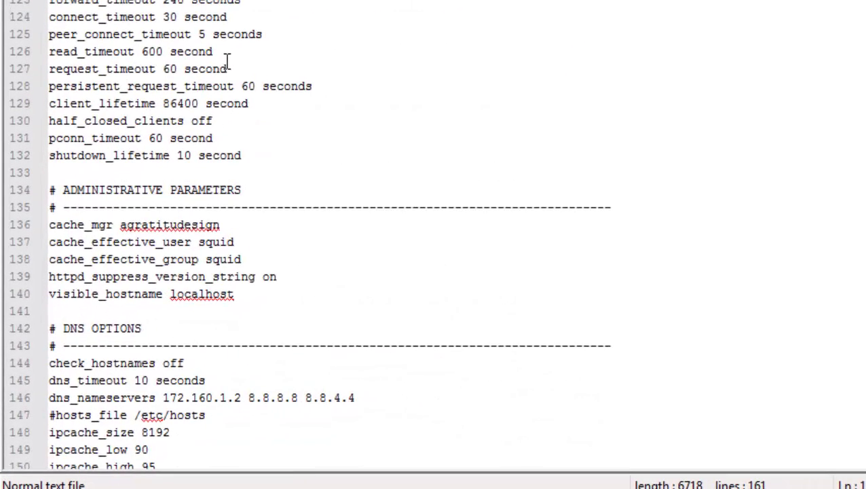
scroll(228, 63, "down", 1)
left_click(187, 277)
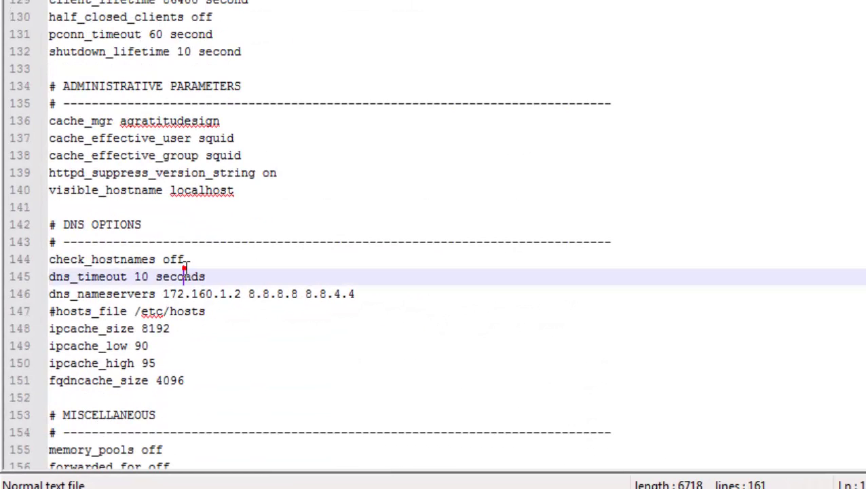
left_click(265, 294)
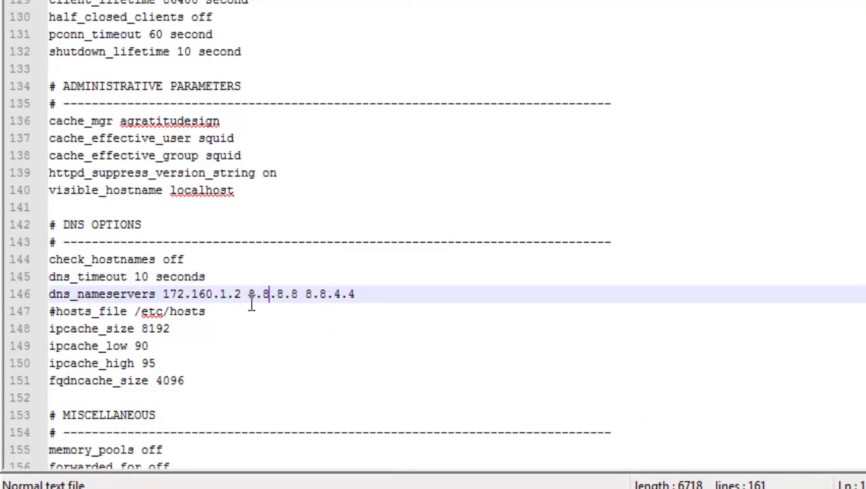
scroll(251, 304, "down", 2)
scroll(251, 304, "up", 15)
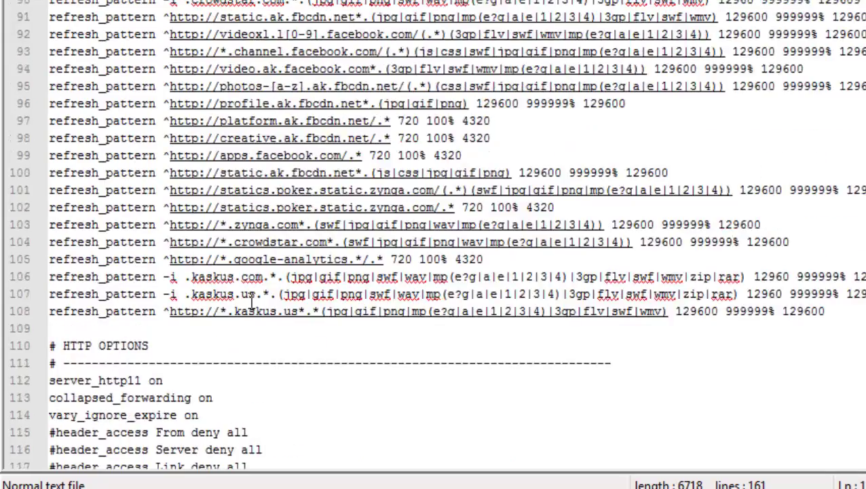
scroll(251, 304, "up", 16)
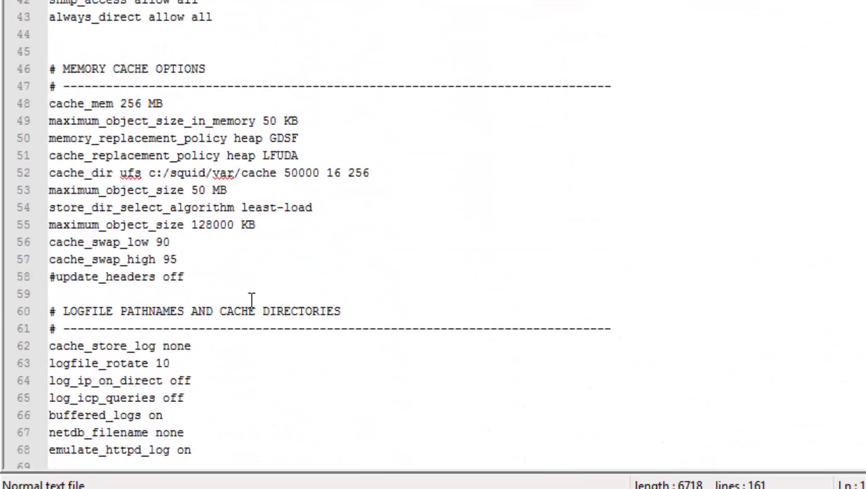
Return to the beginning of squid.conf and close the Squid etc folder window.
scroll(251, 300, "up", 11)
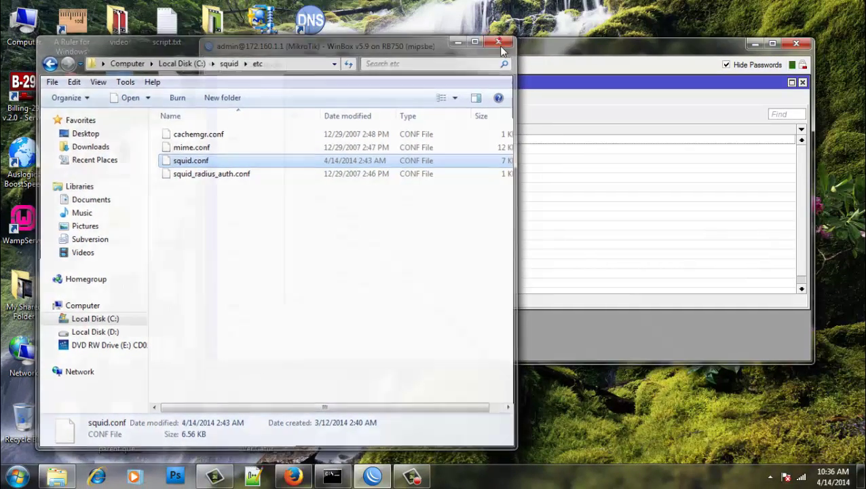
left_click(503, 40)
View the computer's network adapters through Network and Sharing Center and close the Network Connections window.
left_click(799, 477)
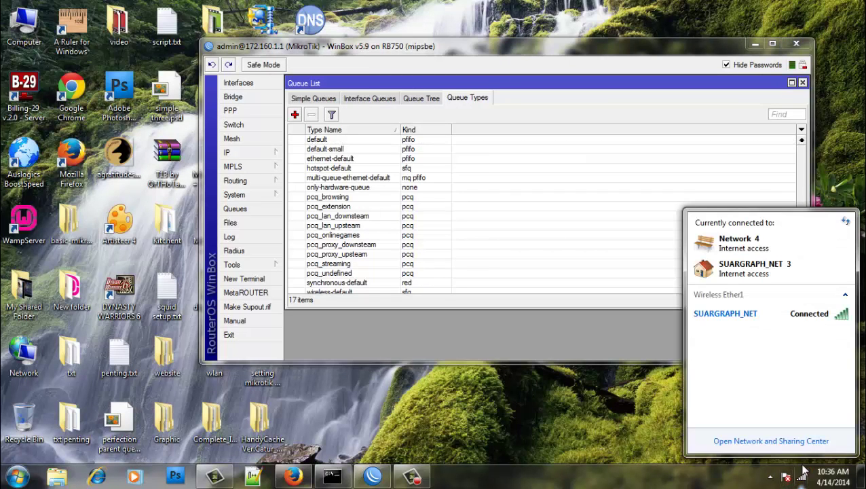
left_click(808, 447)
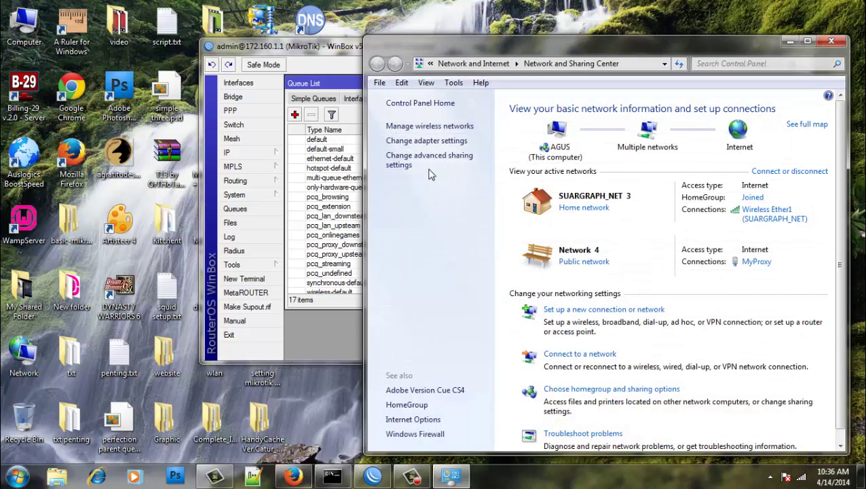
left_click(429, 144)
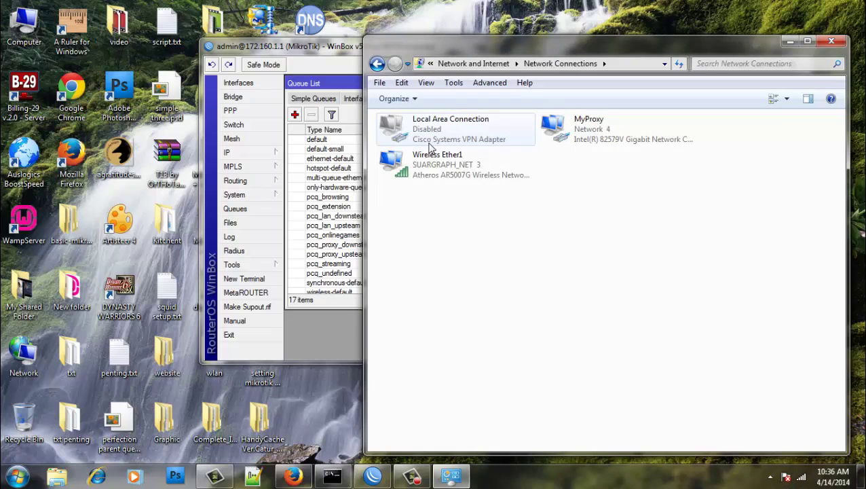
left_click(831, 41)
Switch to Simple DNS Plus and show the Inbound Requests settings in its options.
left_click(770, 477)
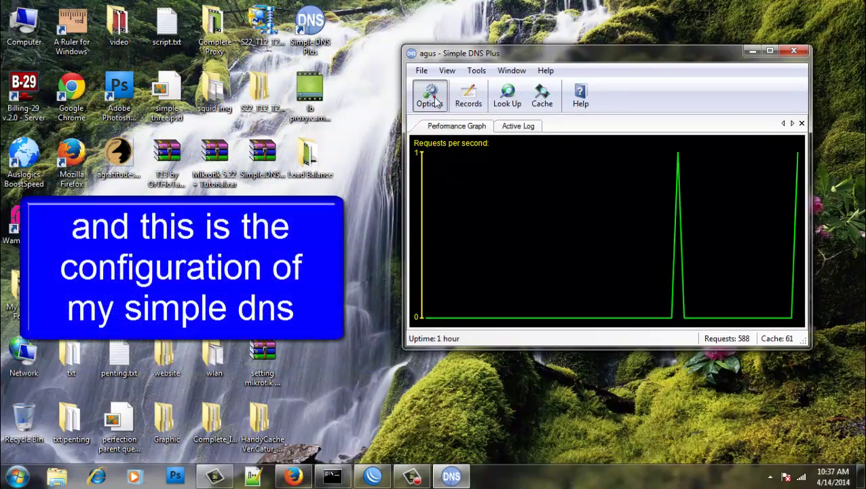
left_click(431, 96)
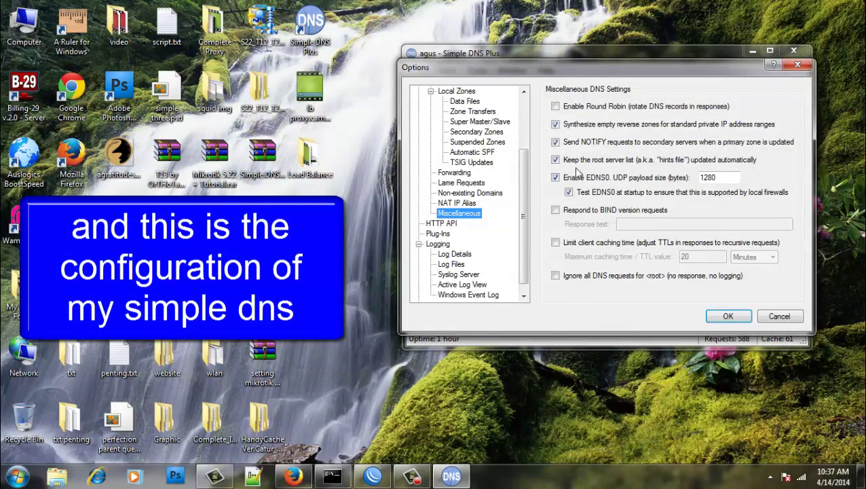
scroll(503, 136, "up", 3)
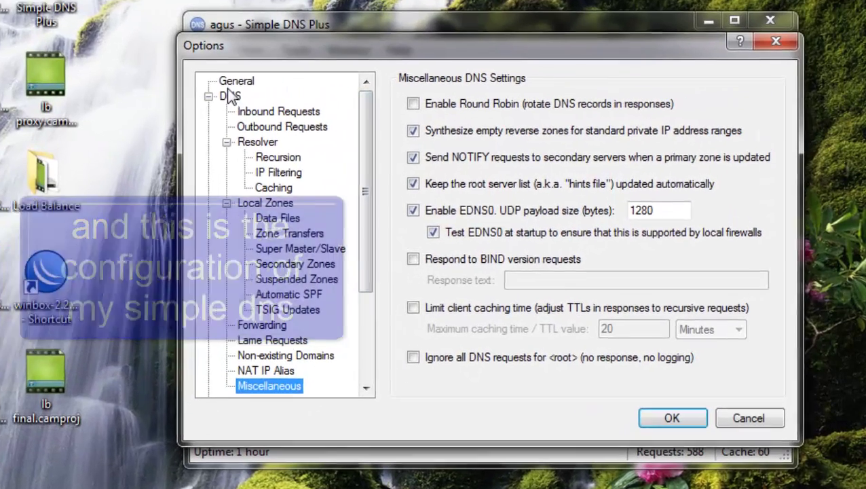
left_click(344, 86)
left_click(339, 99)
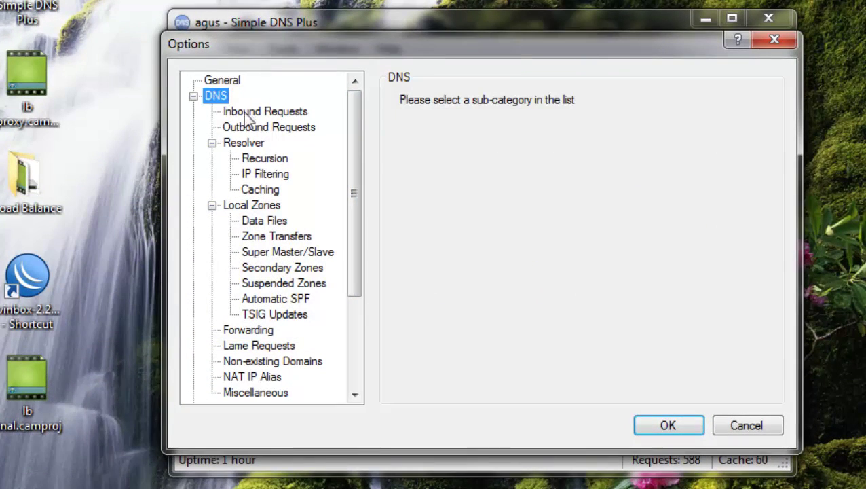
left_click(247, 111)
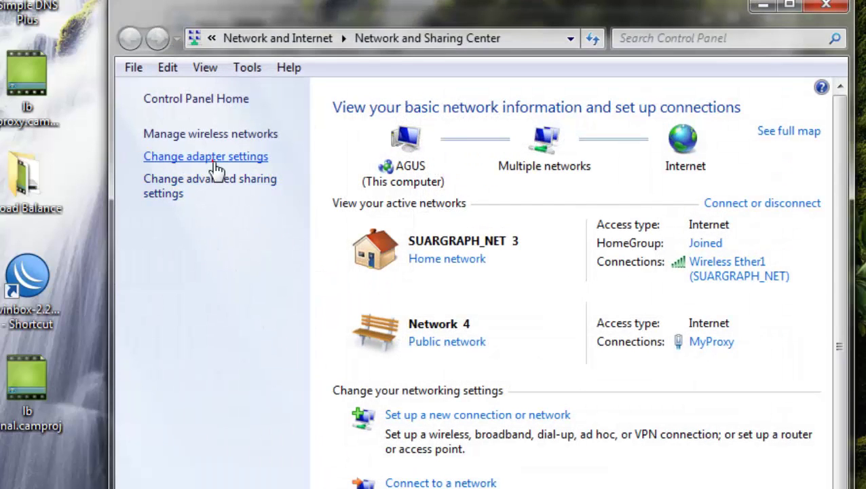
Check the MyProxy adapter's TCP/IPv4 address and DNS server settings, and close the network windows.
left_click(212, 161)
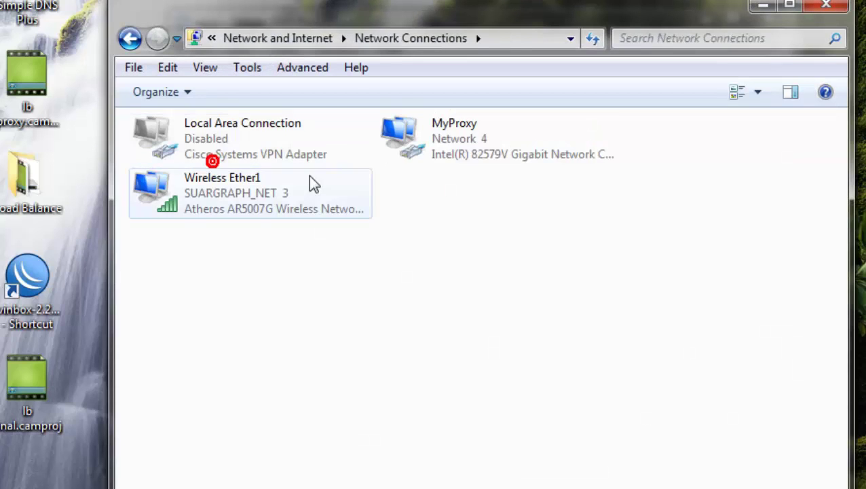
left_click(405, 134)
right_click(405, 134)
left_click(475, 330)
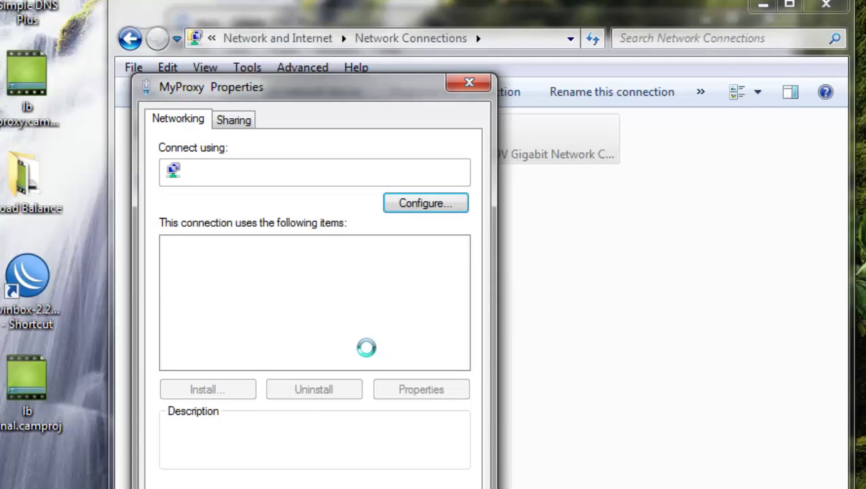
double_click(345, 330)
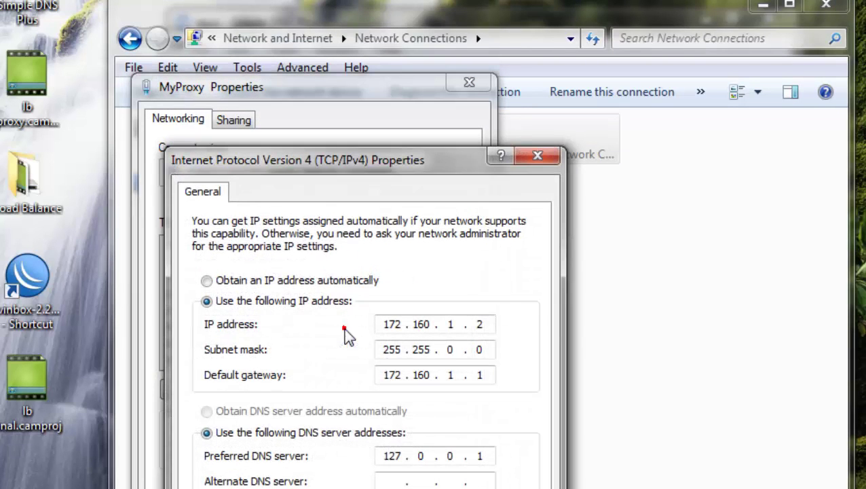
left_click(541, 163)
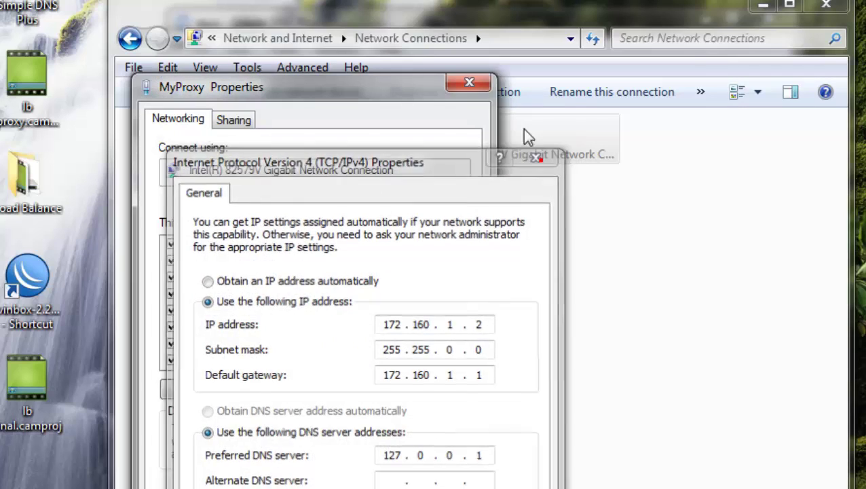
left_click(475, 86)
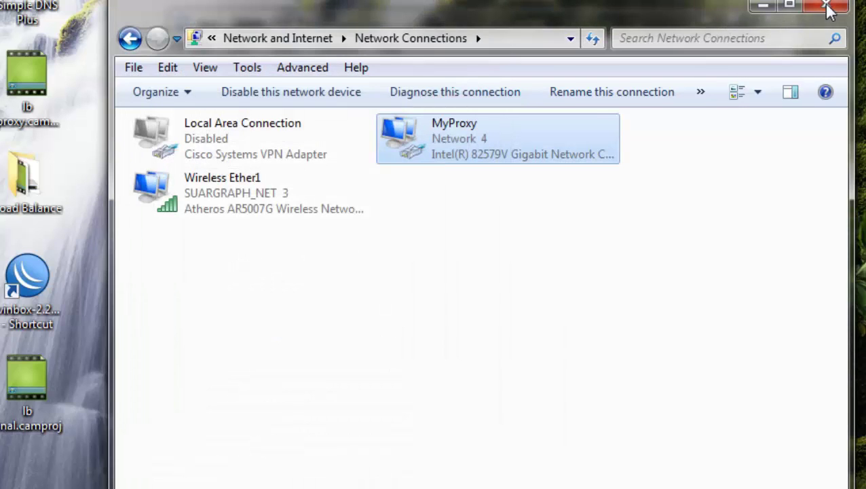
left_click(828, 8)
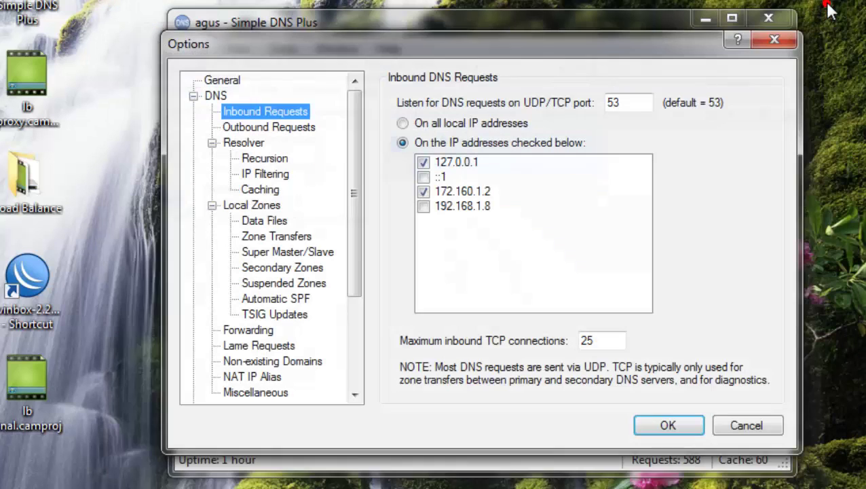
Review the Outbound Requests settings and the resolver's Recursion, IP Filtering and Caching settings.
left_click(275, 128)
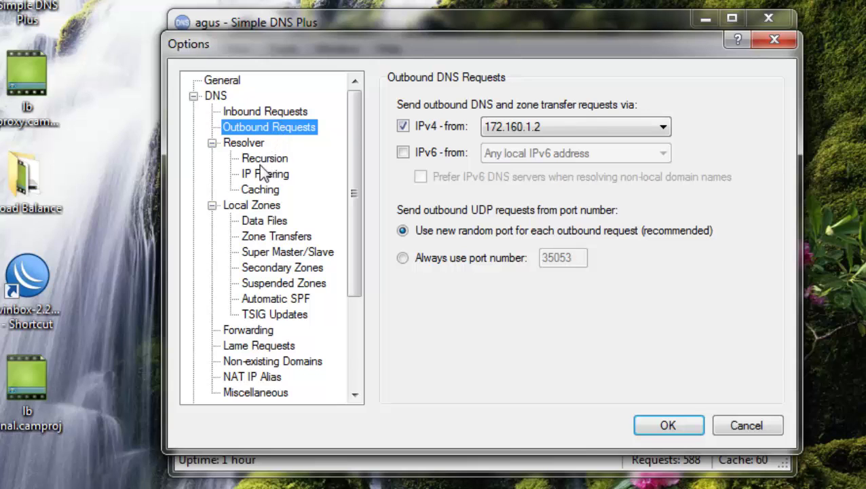
left_click(262, 161)
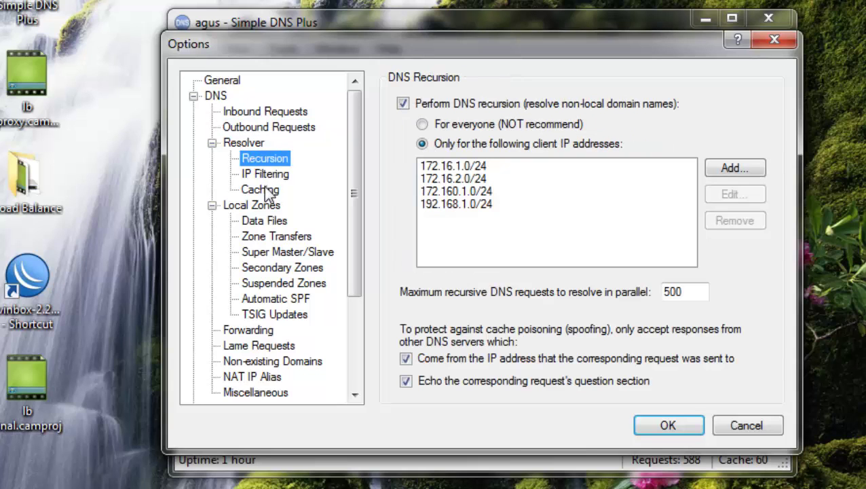
left_click(267, 175)
left_click(263, 190)
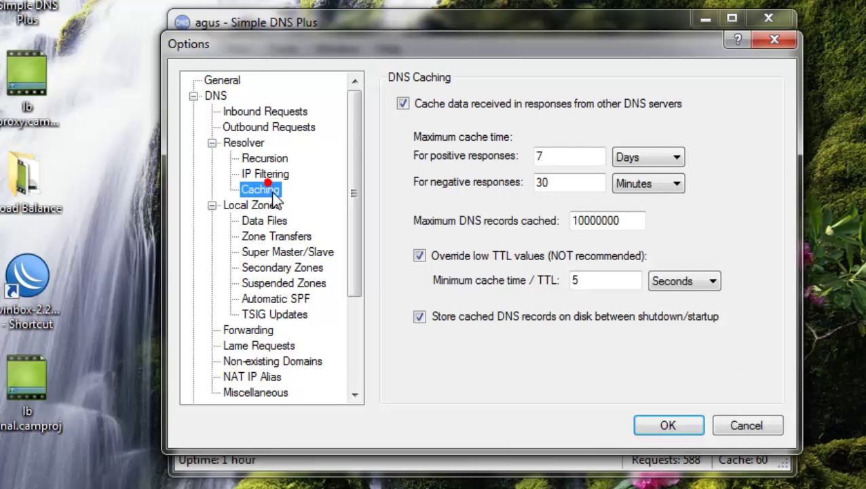
Review the Local Zones settings, from Data Files and Zone Transfers through Suspended Zones, Automatic SPF and TSIG Updates.
left_click(264, 222)
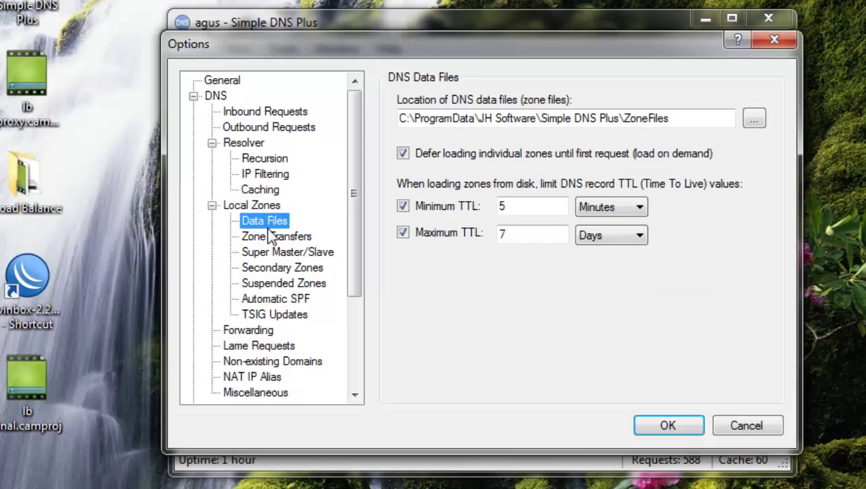
left_click(271, 236)
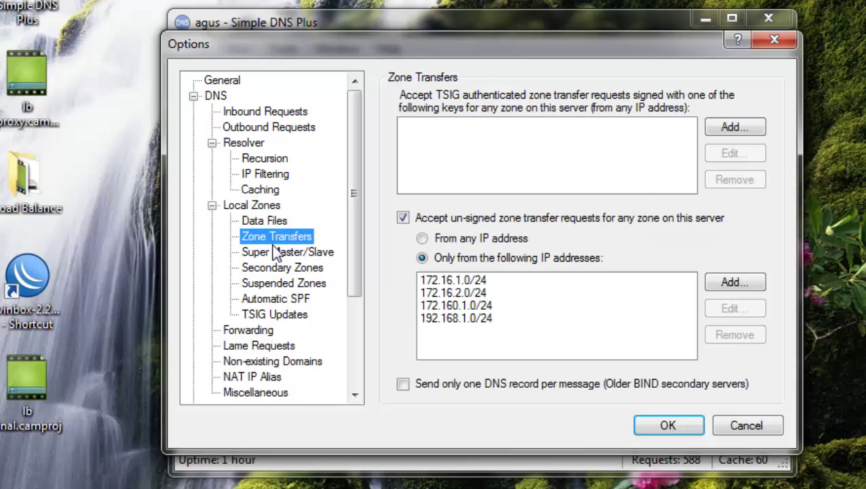
left_click(277, 254)
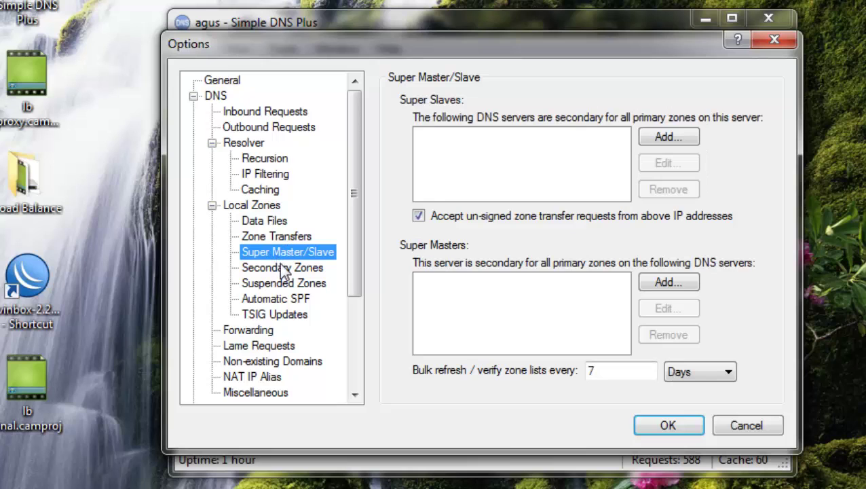
left_click(284, 268)
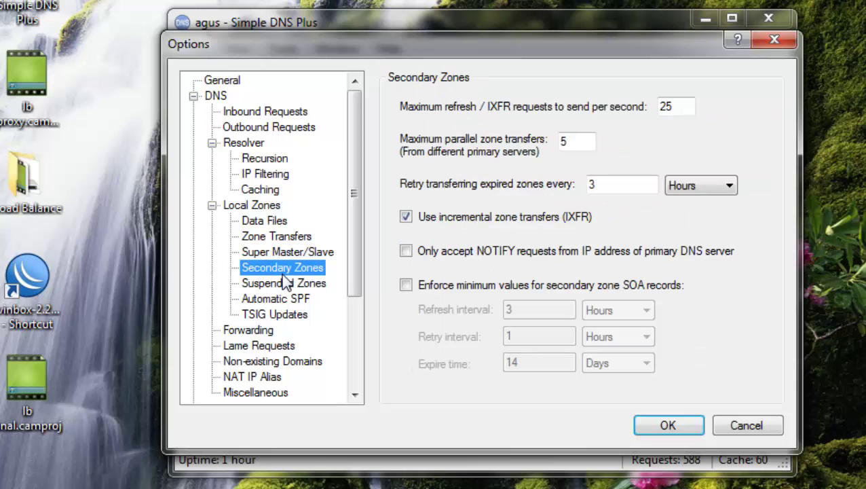
left_click(285, 285)
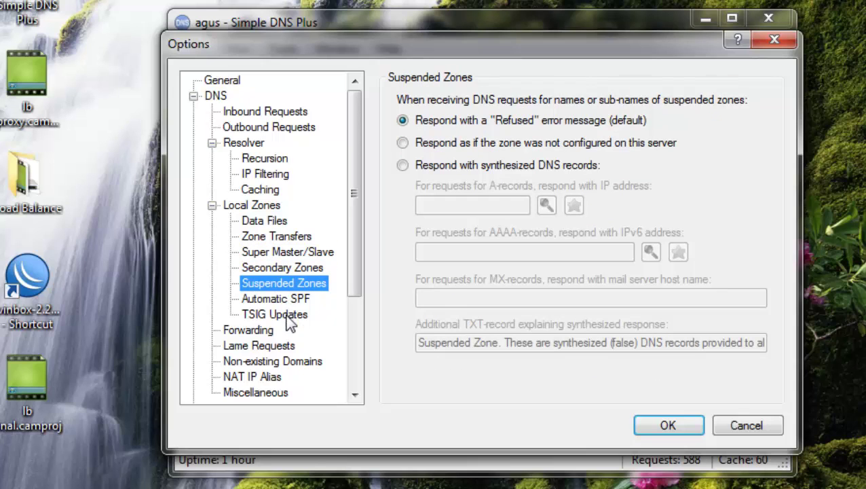
left_click(284, 299)
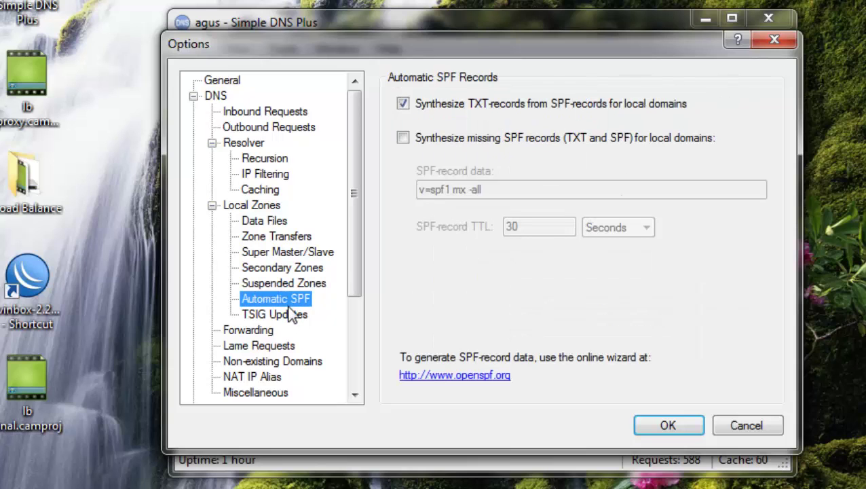
left_click(291, 315)
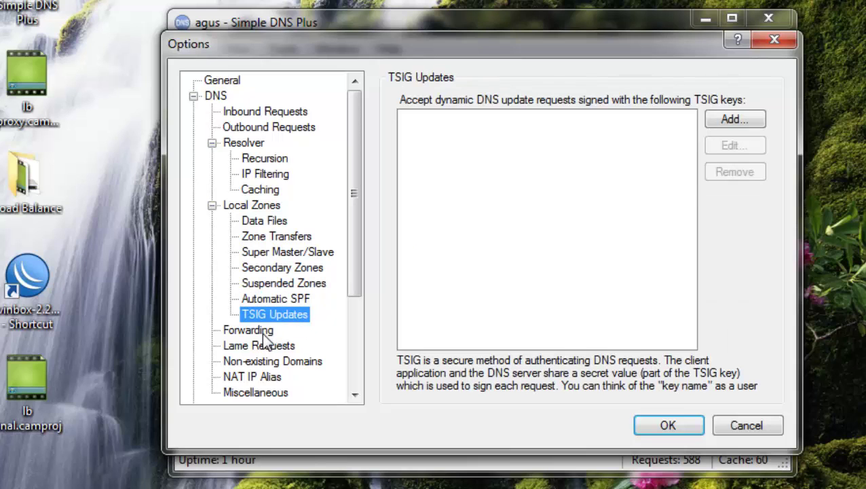
Review the DNS Forwarding, Lame Requests, Non-existing Domains, NAT IP Alias and Miscellaneous settings.
left_click(262, 332)
left_click(264, 347)
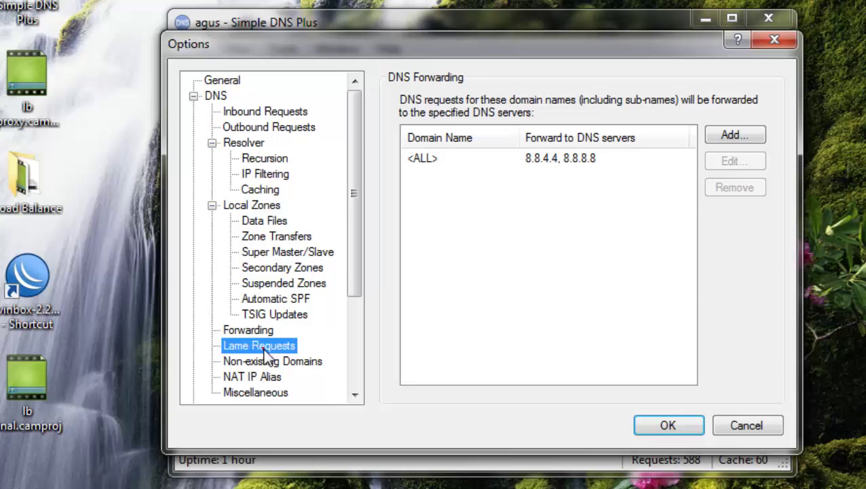
left_click(267, 361)
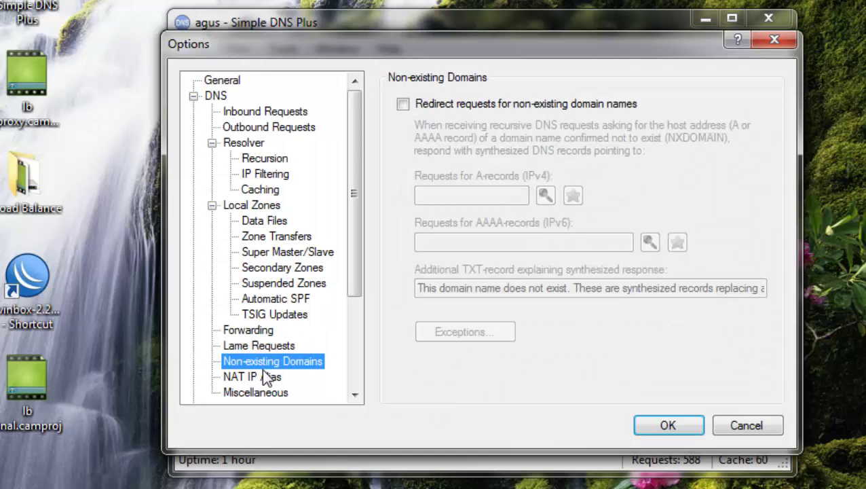
left_click_drag(354, 284, 364, 317)
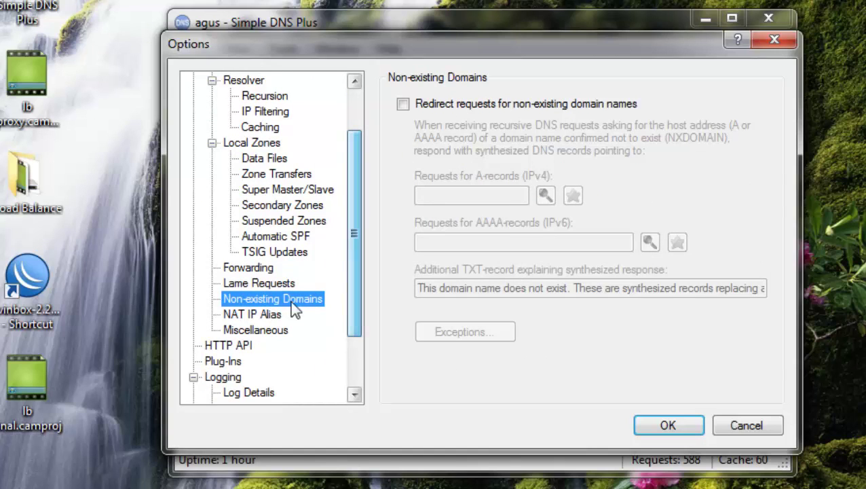
left_click(259, 317)
left_click(255, 329)
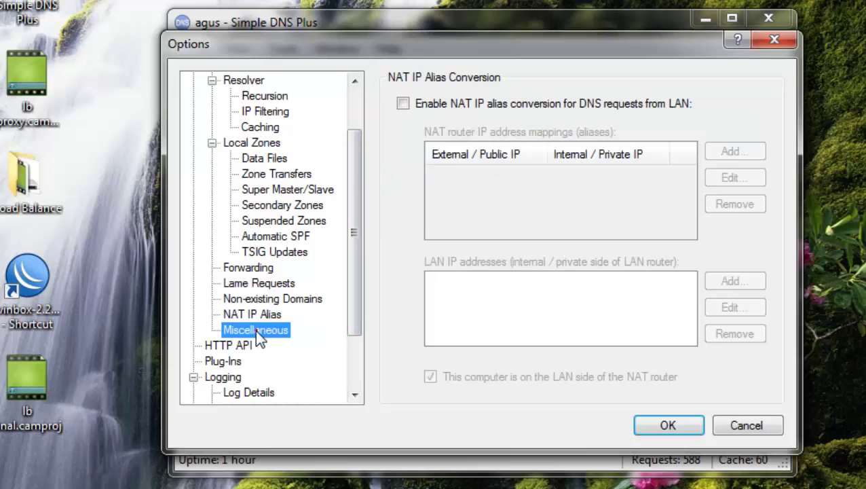
Review the HTTP API, Plug-Ins and Logging categories, and close the options without saving.
left_click(237, 345)
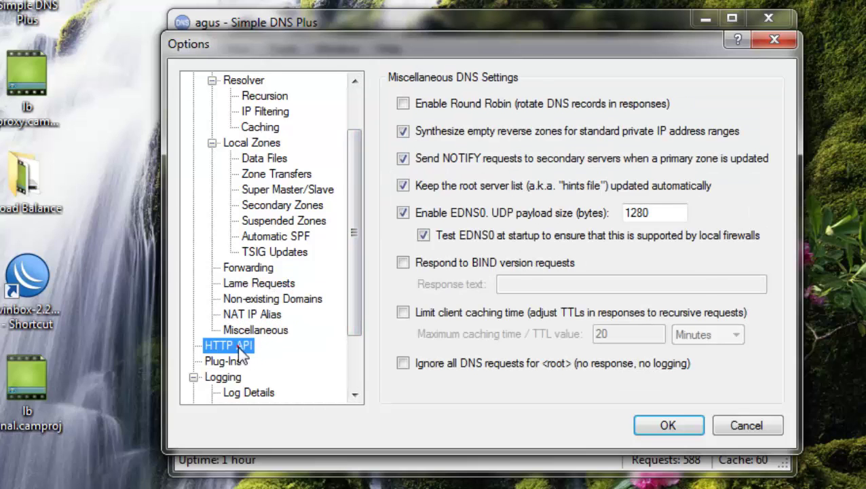
scroll(237, 346, "down", 2)
left_click(231, 285)
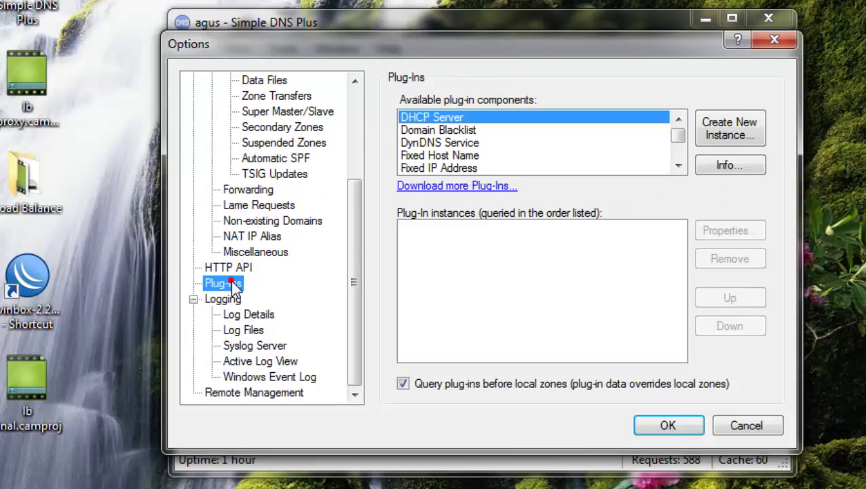
left_click(237, 300)
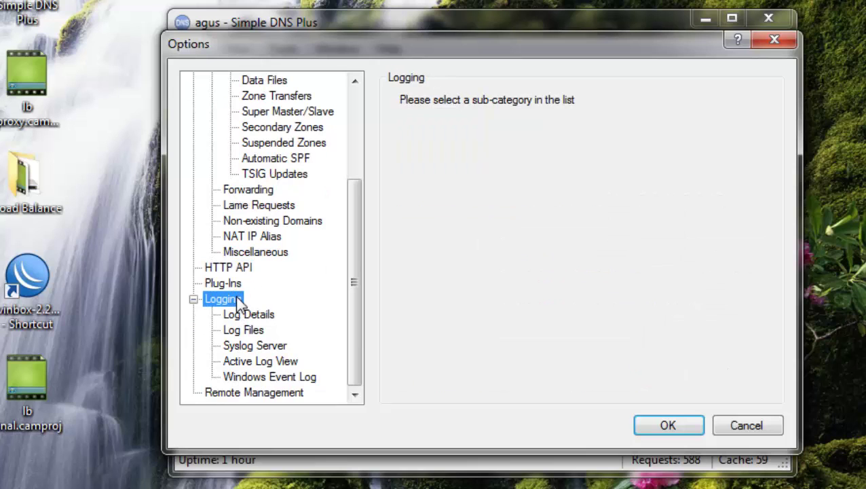
left_click(738, 429)
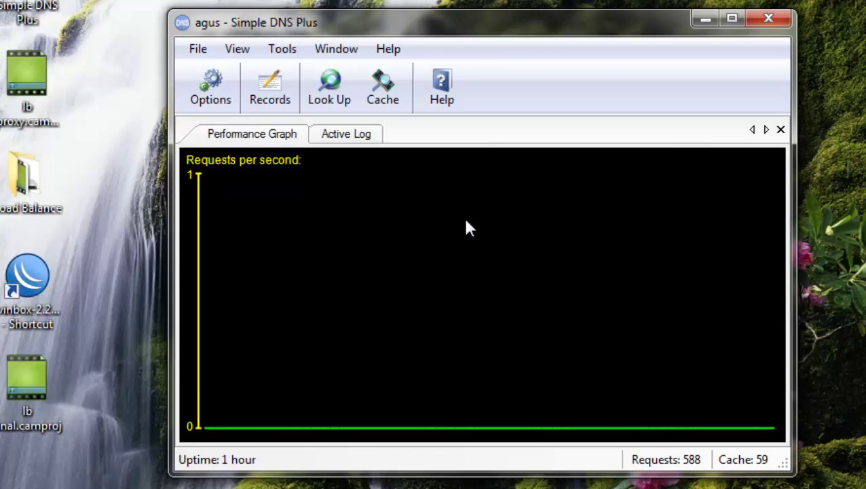
Open the DNS Records window and look through the list of all zones.
left_click(267, 92)
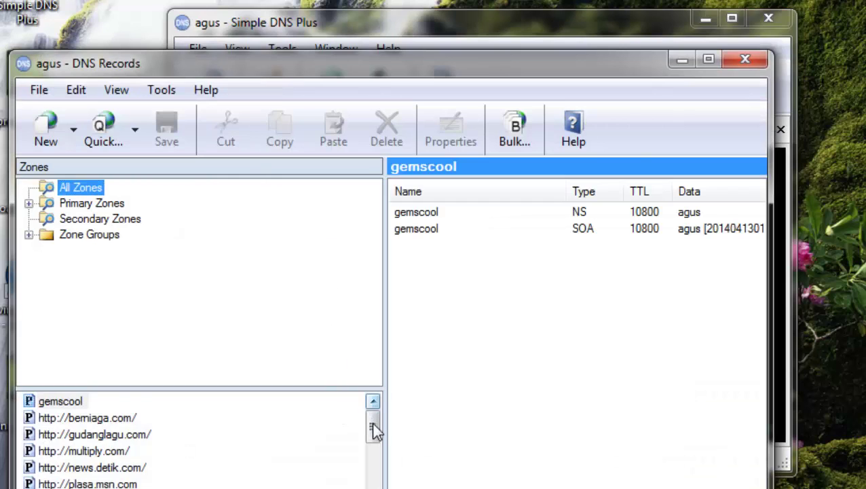
left_click_drag(373, 428, 377, 480)
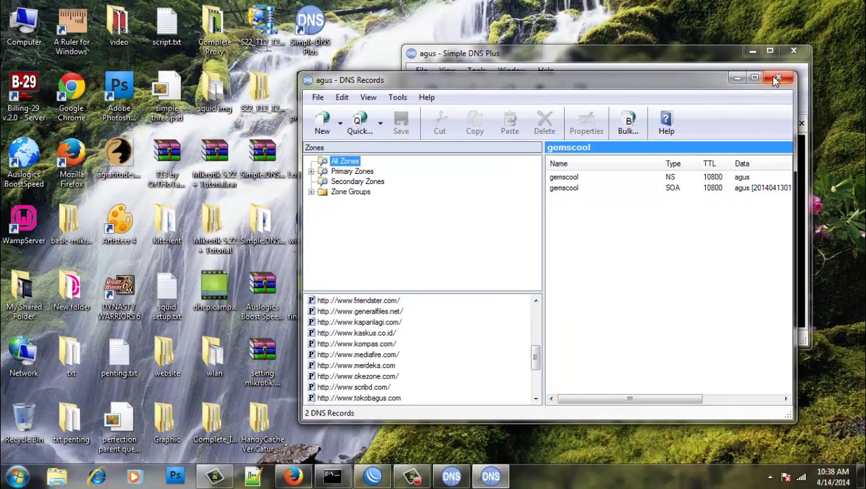
Close the DNS Records and Simple DNS Plus windows and open a command prompt with cmd.
left_click(777, 79)
left_click(794, 53)
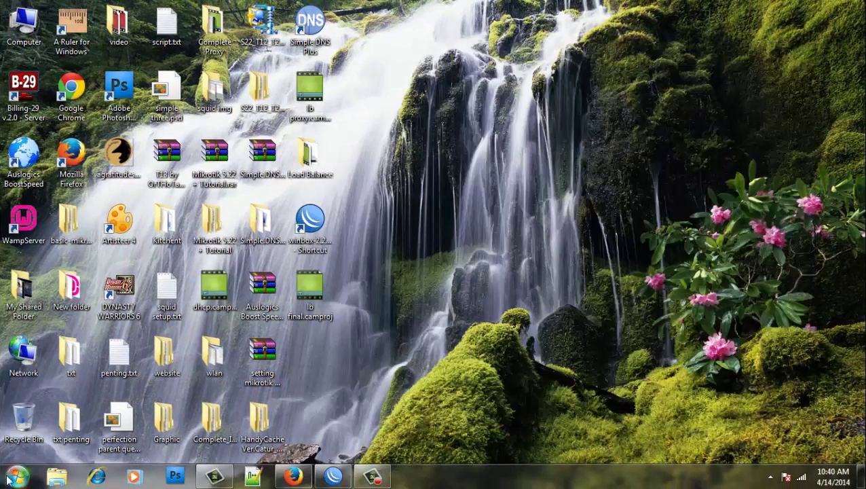
left_click(17, 475)
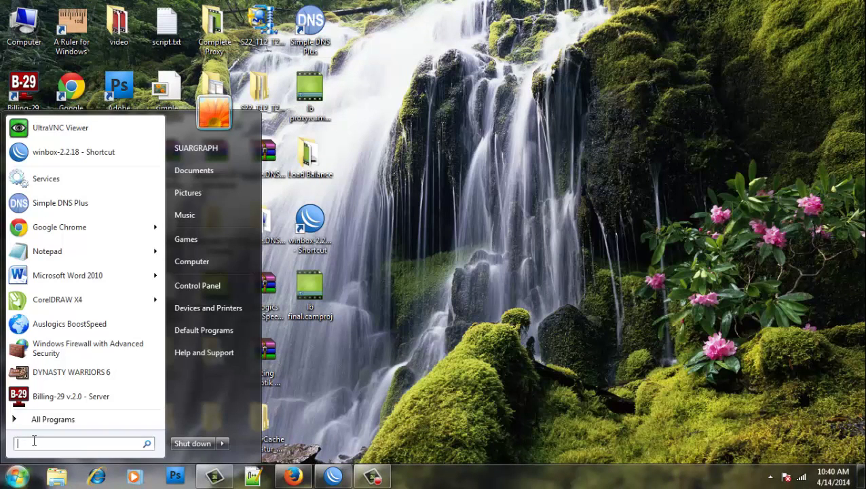
type("cmd")
key("Return")
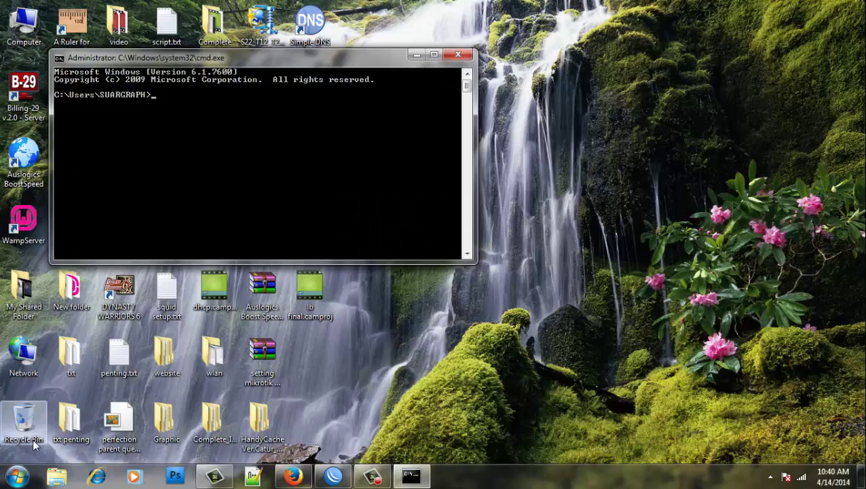
Try to start a continuous ping to Google with the command ping google.com -t -l1.
type("ping goog")
type("le")
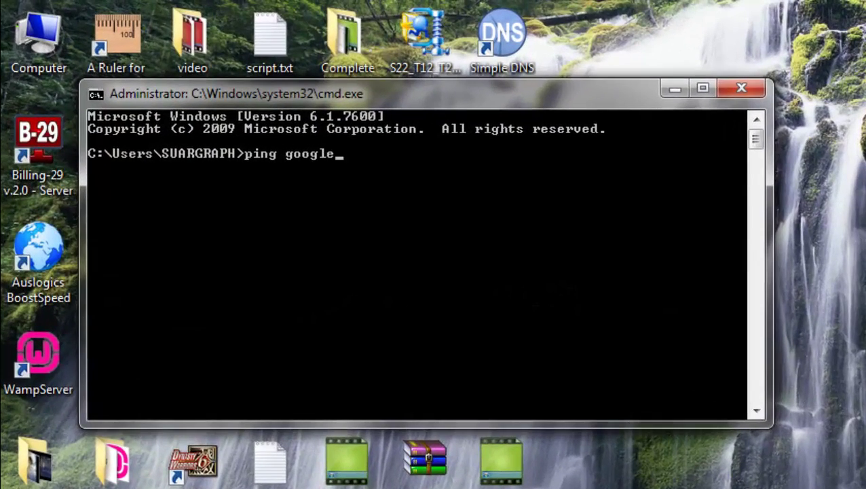
type(".com -t -l1")
key("Return")
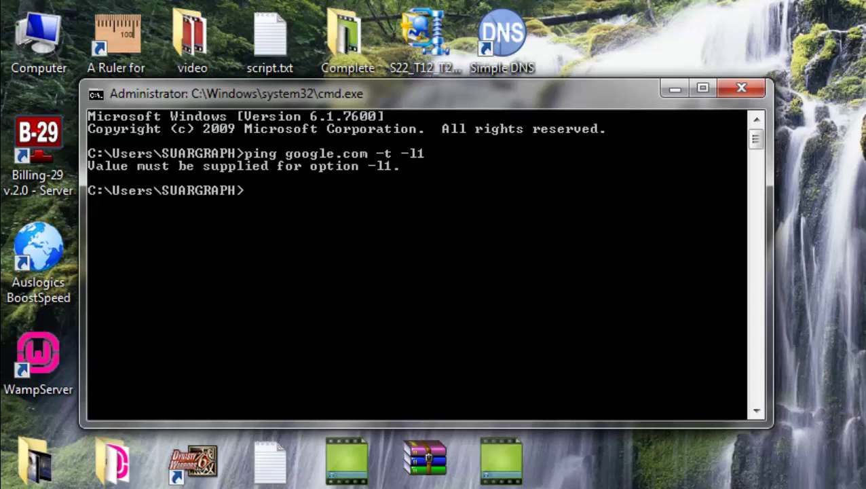
Recall the previous ping command, correct it to ping google.com -t -l 1, and run it.
key("Right")
key("Right")
key("Right")
key("Right")
key("Right")
key("Right")
key("Right")
key("Right")
key("Right")
key("Right")
key("Right")
key("Right")
key("Right")
key("Right")
key("Right")
key("Right")
key("Right")
key("Right")
key("Right")
key("Right")
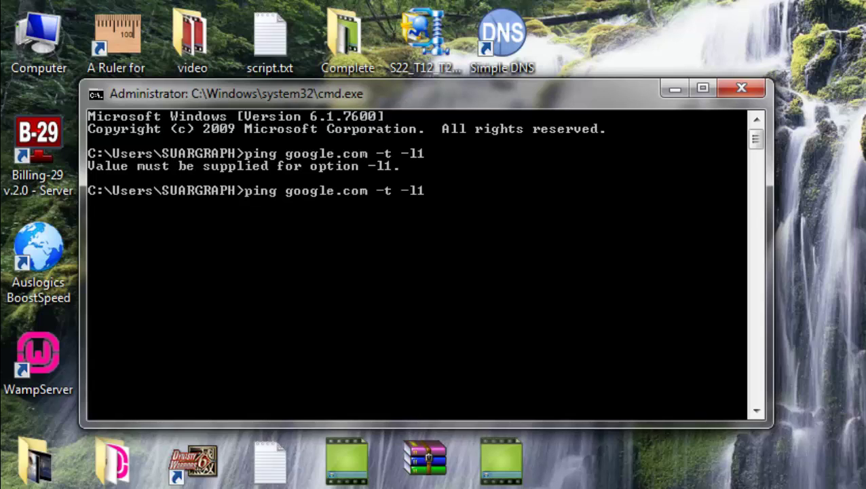
key("BackSpace")
type("1")
key("Return")
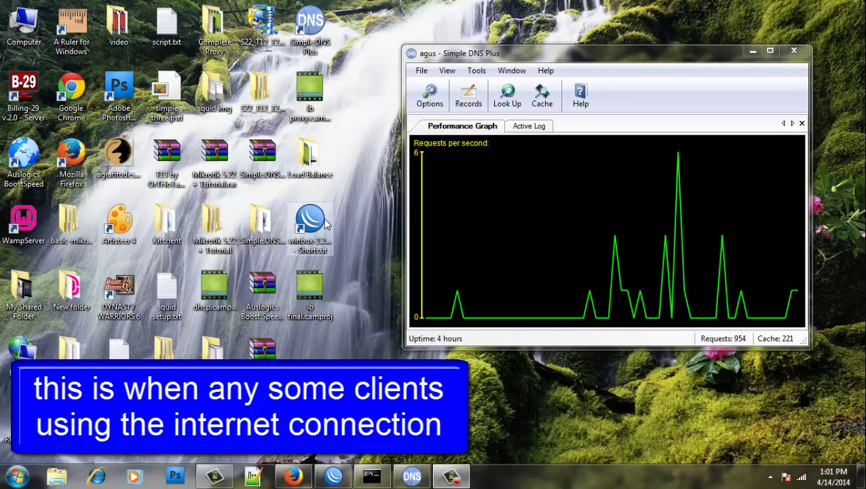
Switch to WinBox, narrow the queued-data column in the Queue Tree, and select Overall_Downsteam to examine the queues' average rates.
key("alt+Tab")
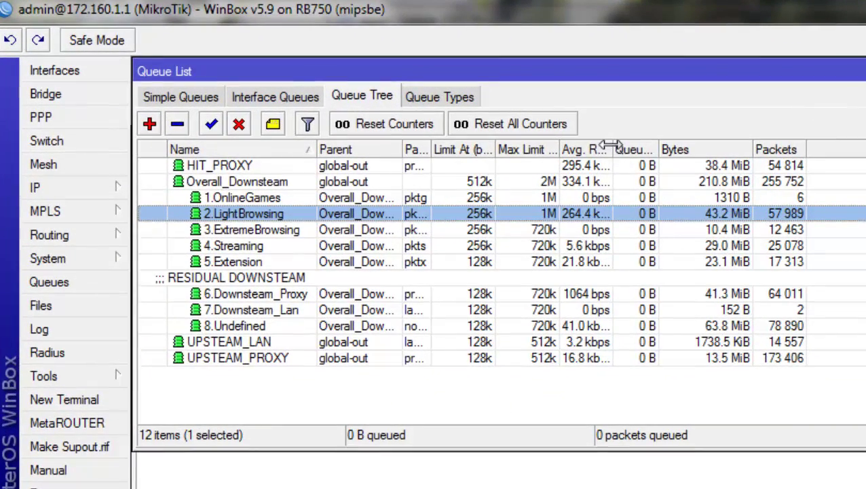
left_click_drag(658, 149, 640, 149)
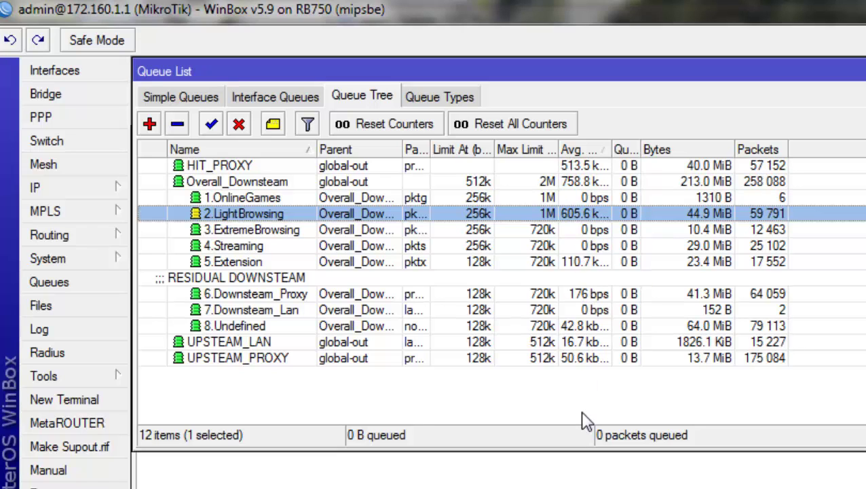
left_click(584, 181)
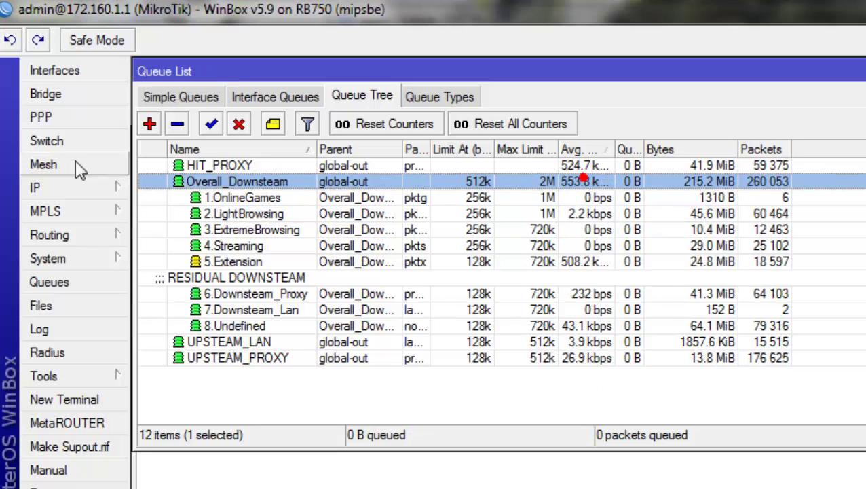
left_click(77, 76)
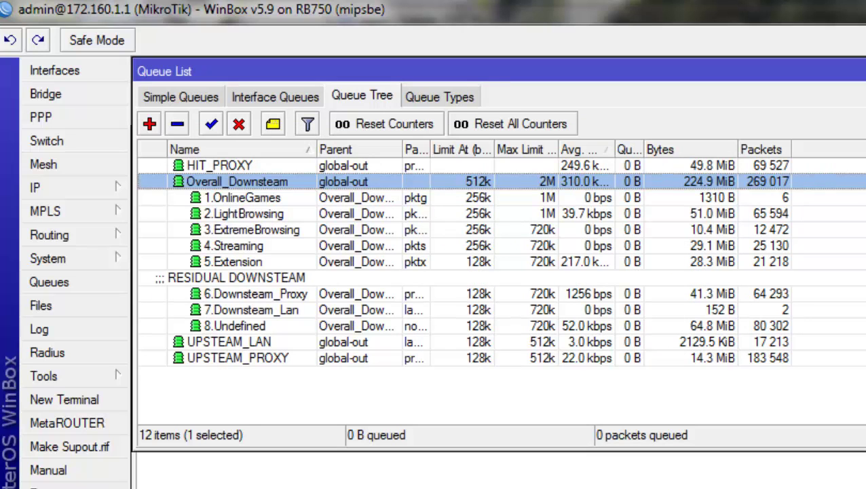
Switch to the running ping window and place it over the lower part of the Queue List to compare reply times with queue traffic.
key("alt+Tab")
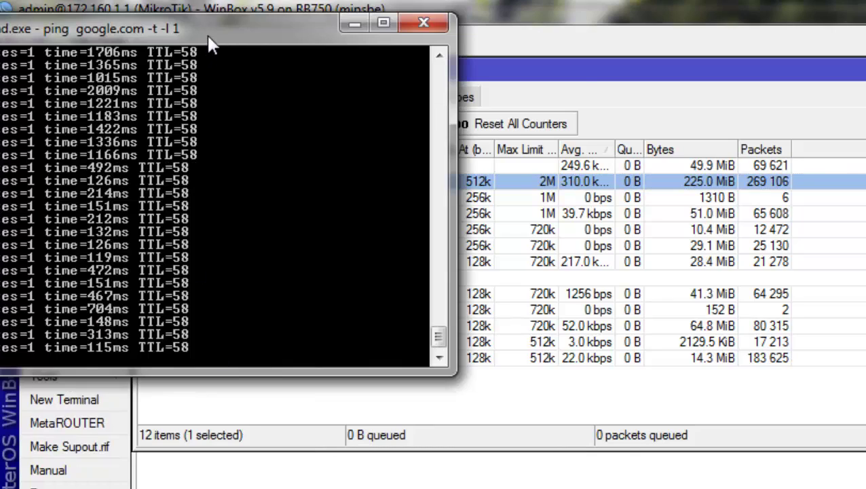
left_click_drag(210, 42, 519, 181)
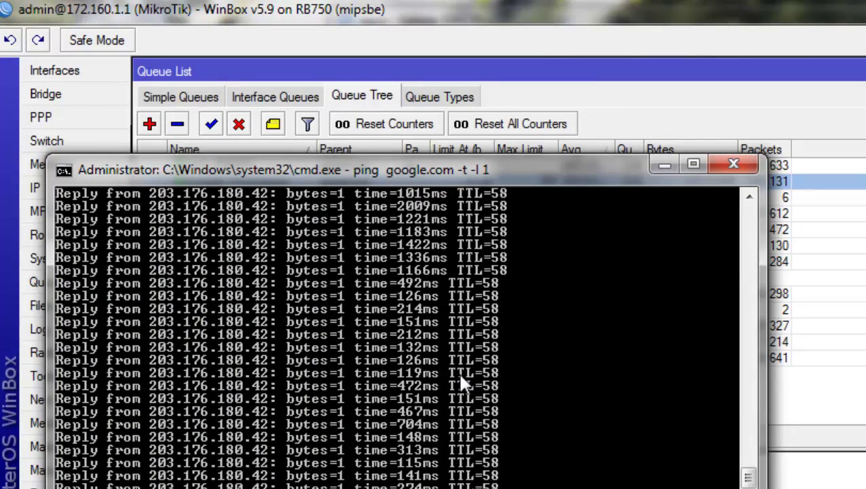
left_click_drag(488, 170, 466, 221)
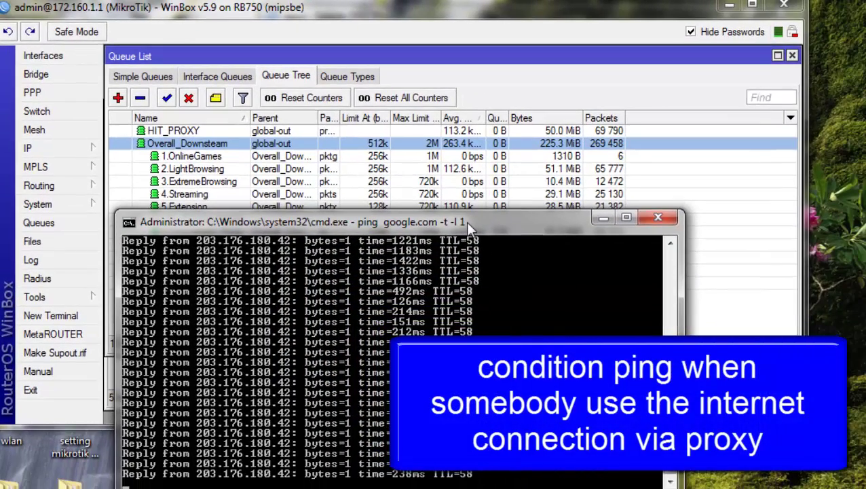